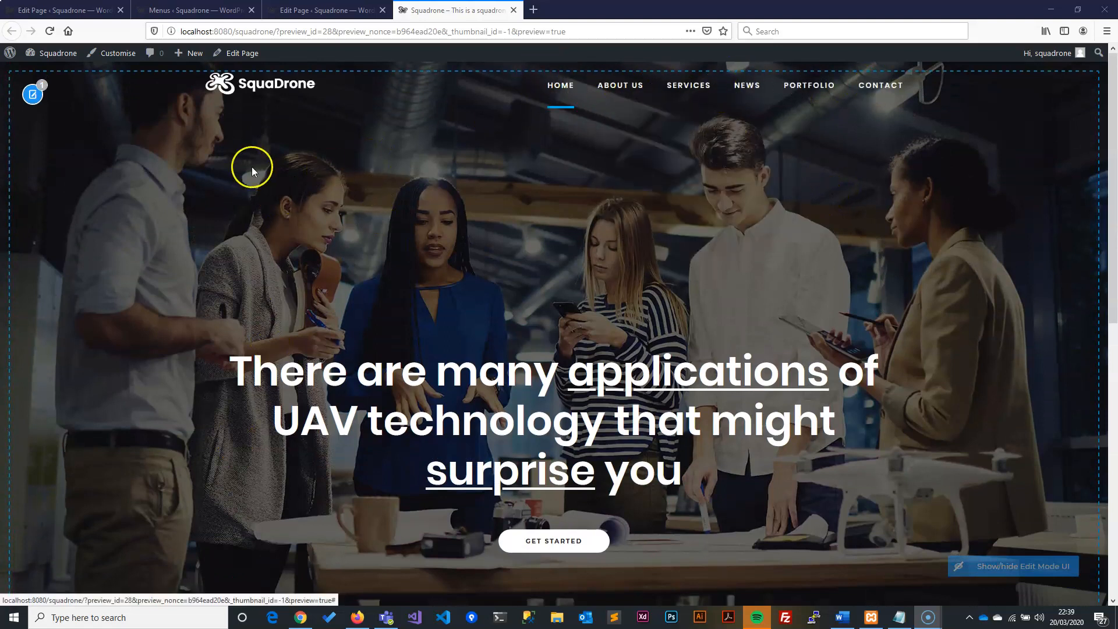
Look over the home page preview down to the drone features section and open the page for editing
{"action": "scroll", "coordinate": [462, 252], "scroll_direction": "down", "scroll_amount": 10}
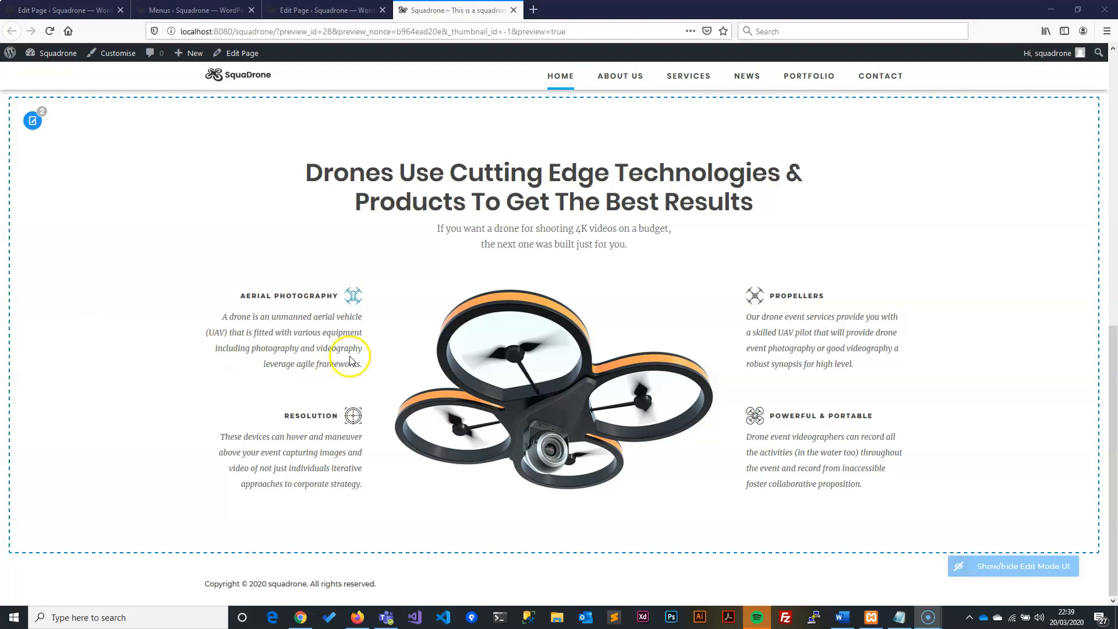
{"action": "scroll", "coordinate": [359, 345], "scroll_direction": "up", "scroll_amount": 2}
{"action": "scroll", "coordinate": [358, 345], "scroll_direction": "up", "scroll_amount": 2}
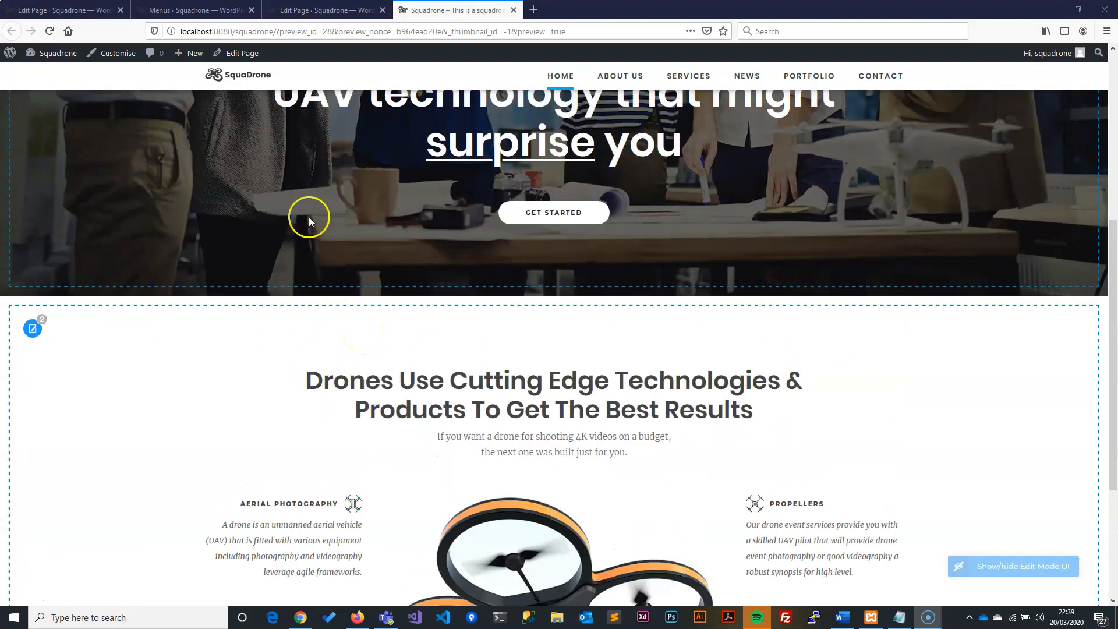
{"action": "left_click", "coordinate": [244, 55]}
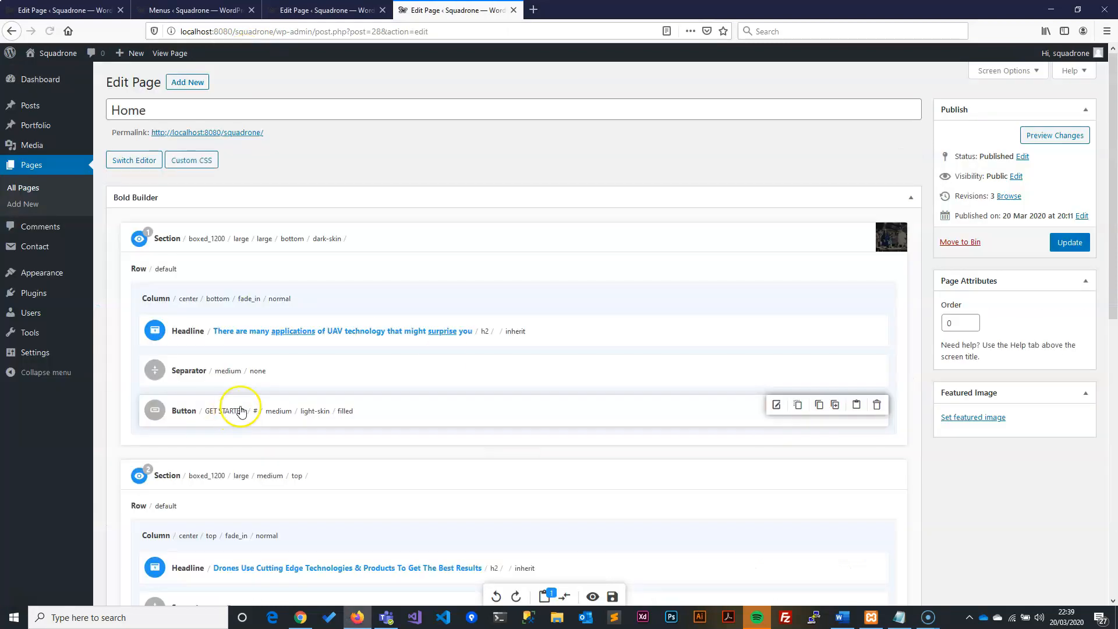
Add a new section at the end of the page, below the drone features section
{"action": "scroll", "coordinate": [456, 320], "scroll_direction": "down", "scroll_amount": 3}
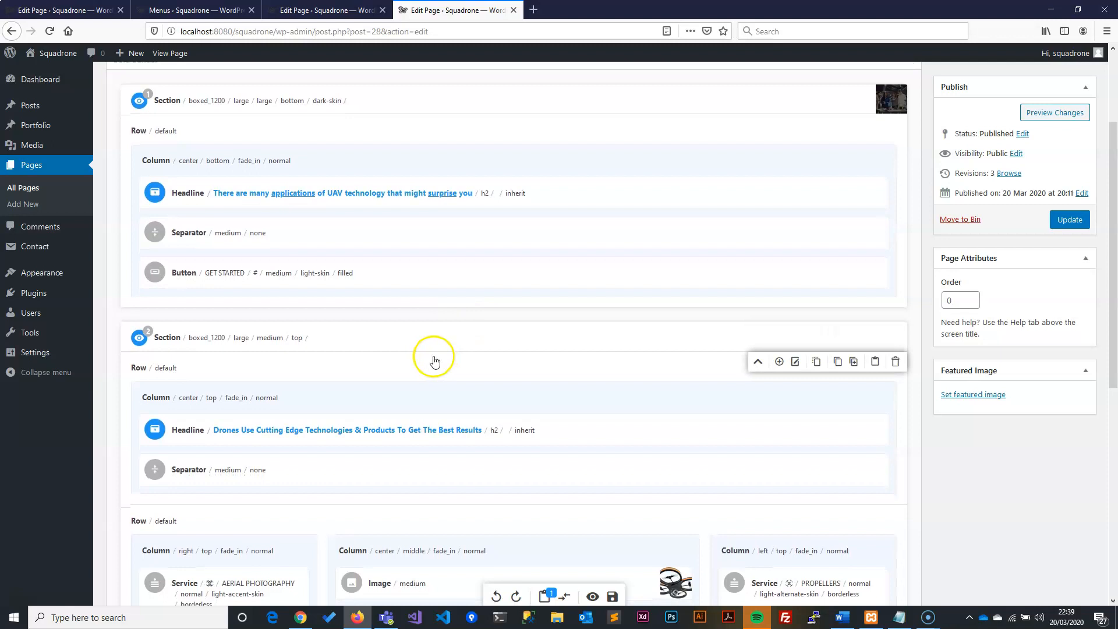
{"action": "scroll", "coordinate": [392, 293], "scroll_direction": "down", "scroll_amount": 7}
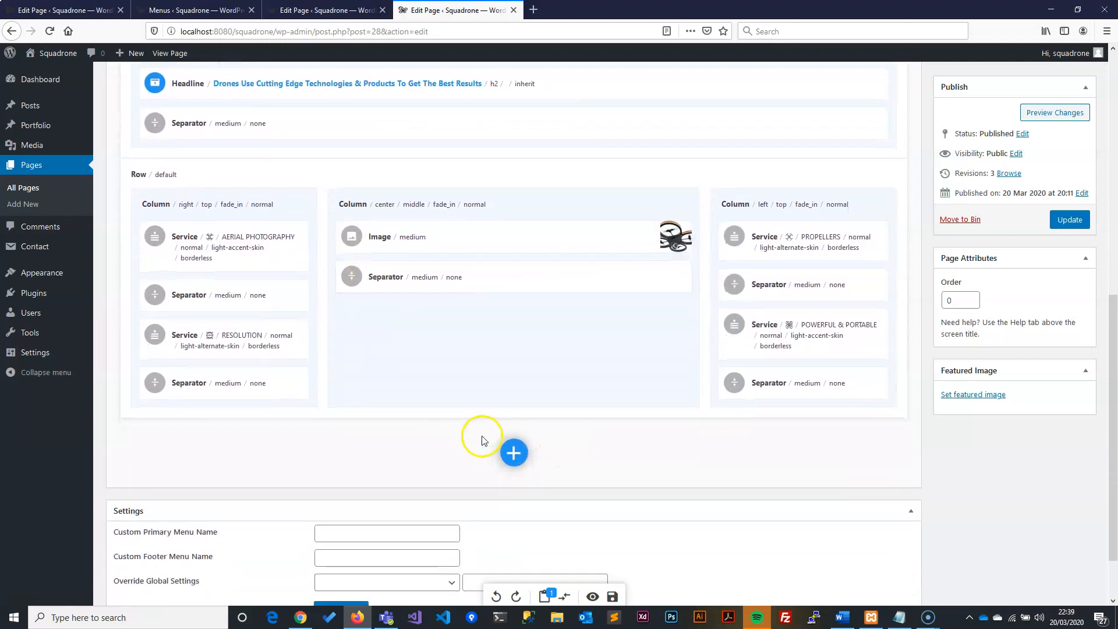
{"action": "scroll", "coordinate": [477, 394], "scroll_direction": "down", "scroll_amount": 1}
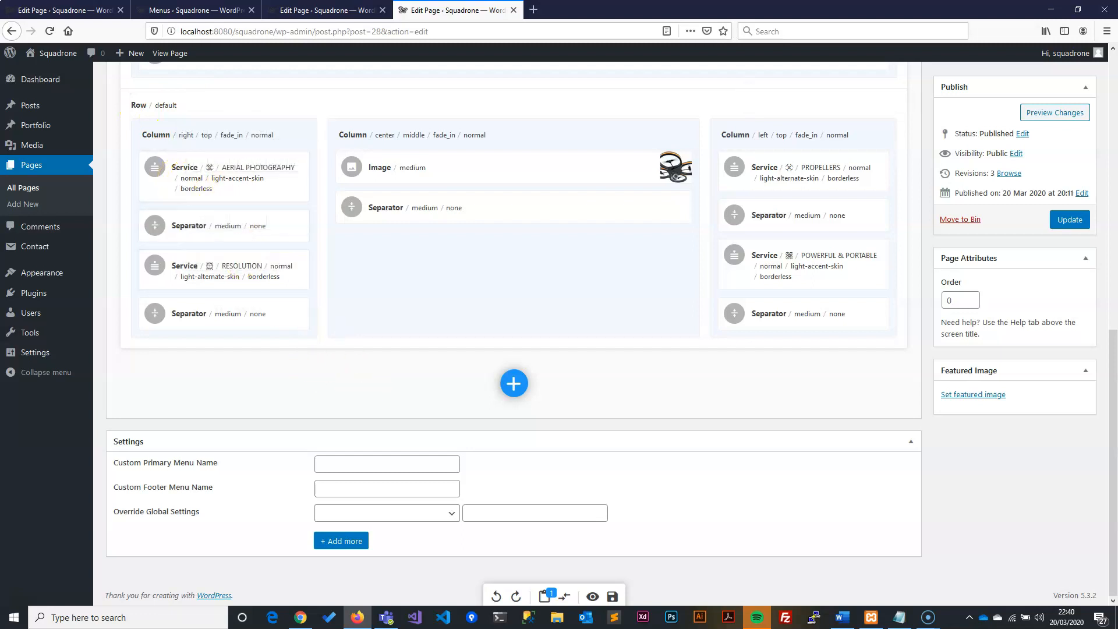
{"action": "key", "text": "alt+Tab"}
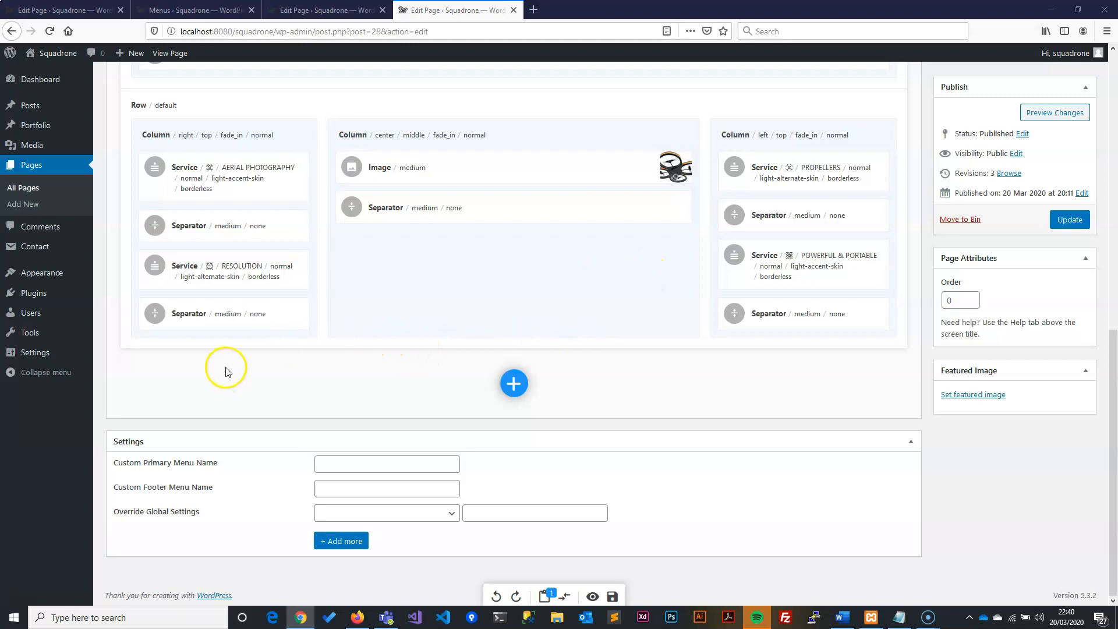
{"action": "left_click", "coordinate": [518, 386]}
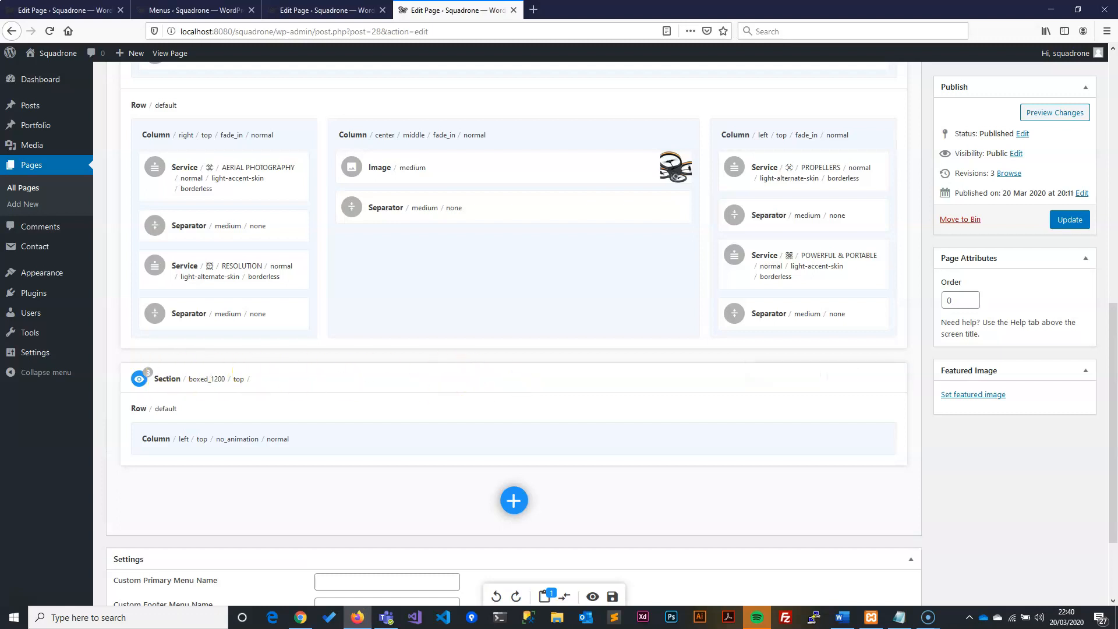
Open the new section's settings and set both its top spacing and bottom spacing to Medium
{"action": "mouse_move", "coordinate": [833, 401]}
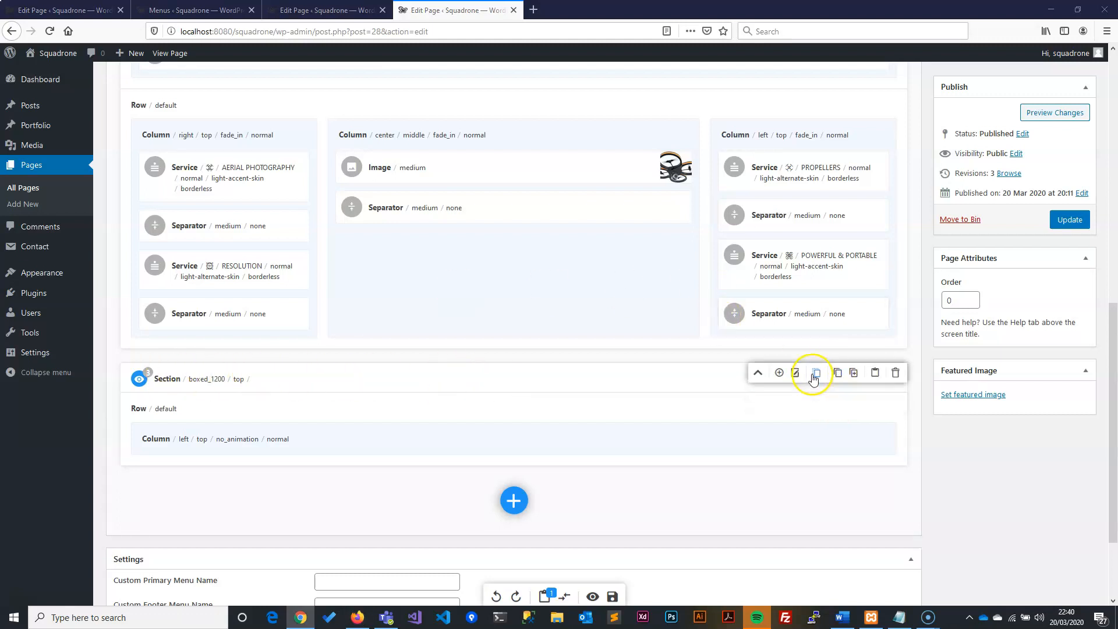
{"action": "left_click", "coordinate": [794, 373]}
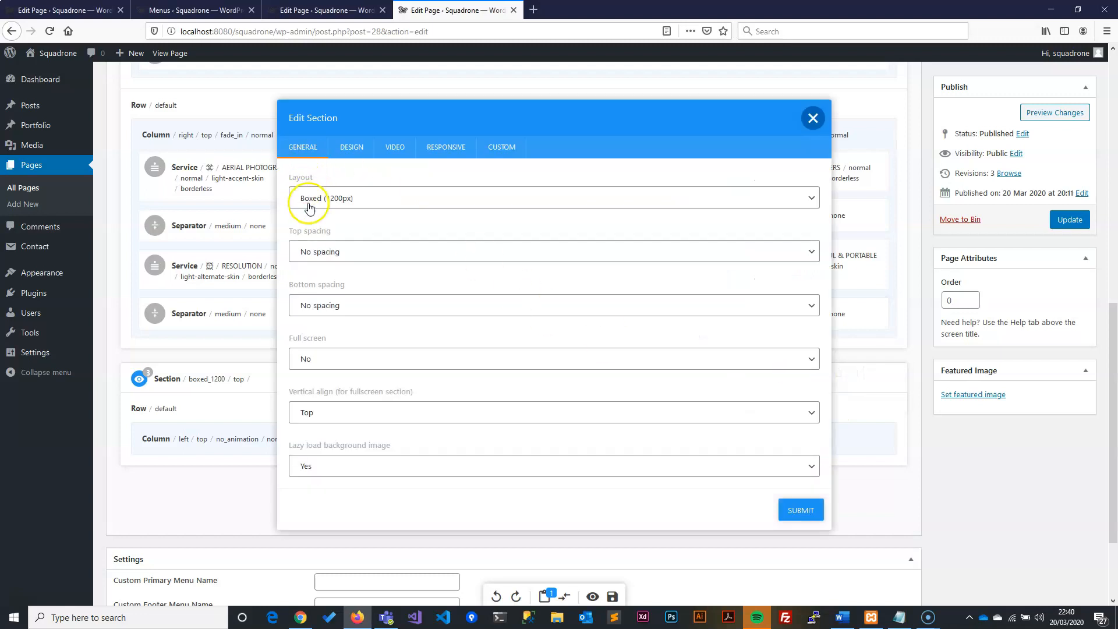
{"action": "left_click", "coordinate": [343, 249]}
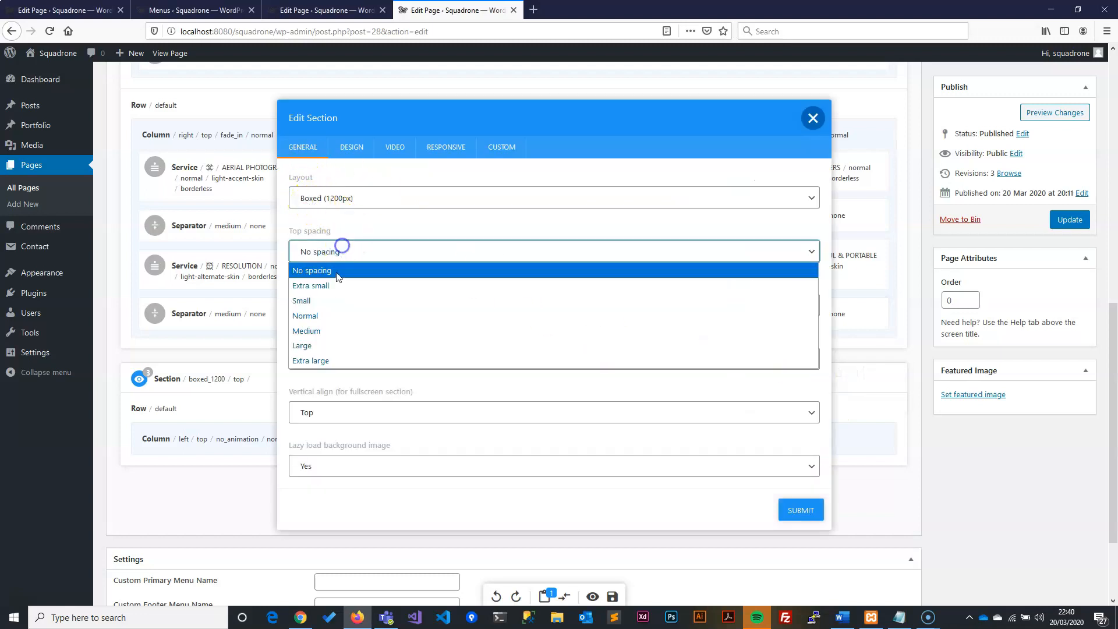
{"action": "left_click", "coordinate": [312, 332]}
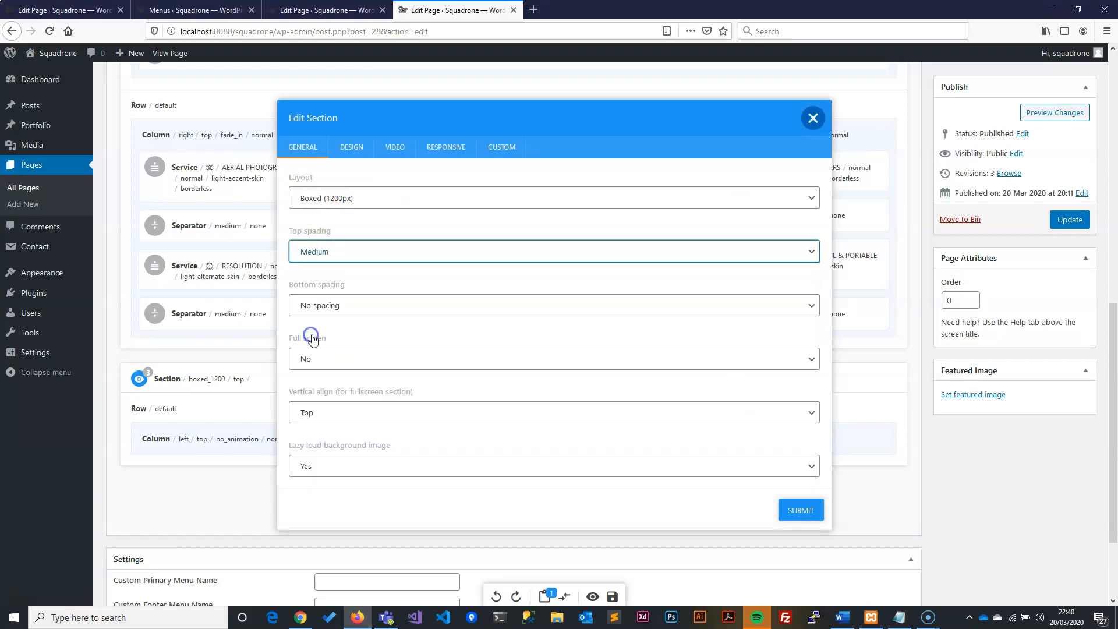
{"action": "left_click", "coordinate": [333, 314]}
{"action": "left_click", "coordinate": [326, 381]}
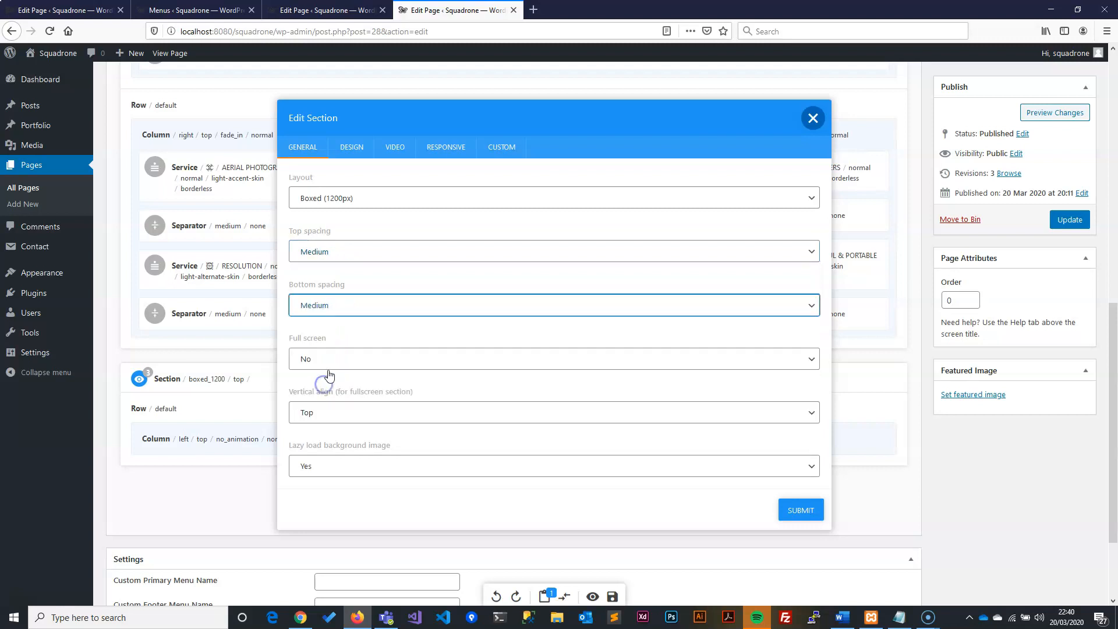
{"action": "left_click", "coordinate": [344, 465]}
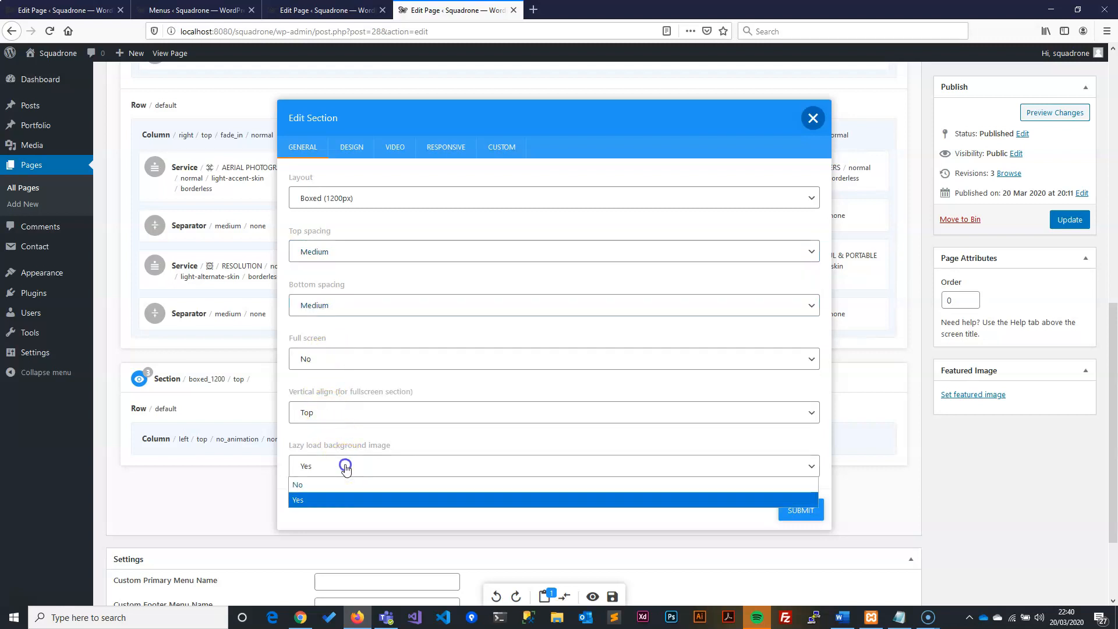
{"action": "left_click", "coordinate": [316, 491]}
Set the new section's color scheme to "Light font, dark background"
{"action": "left_click", "coordinate": [350, 147]}
{"action": "key", "text": "alt+Tab"}
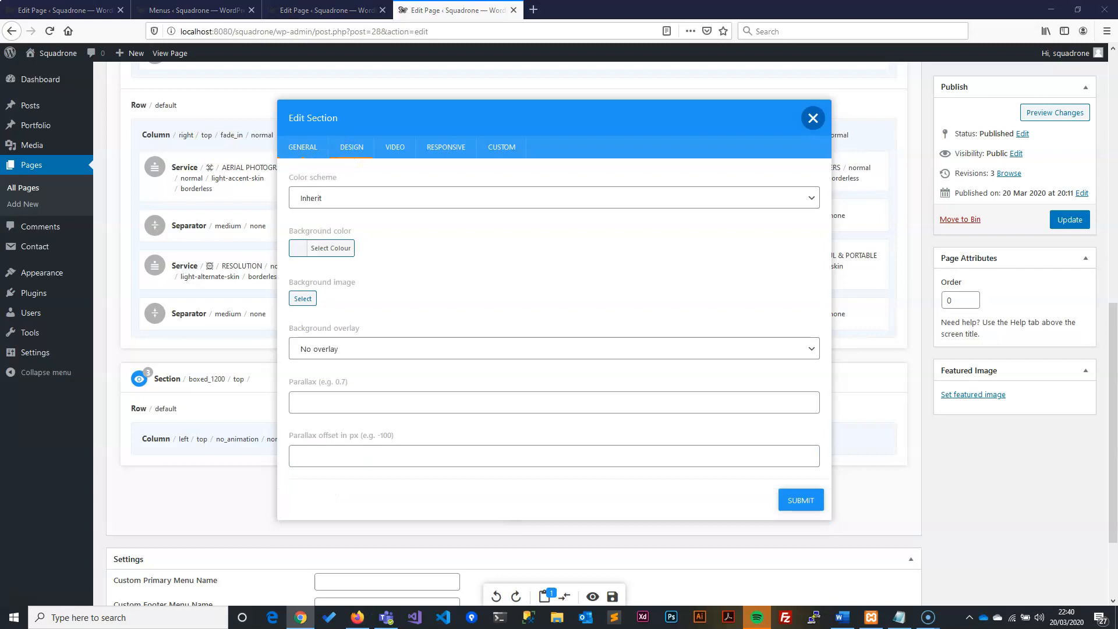
{"action": "left_click", "coordinate": [332, 196]}
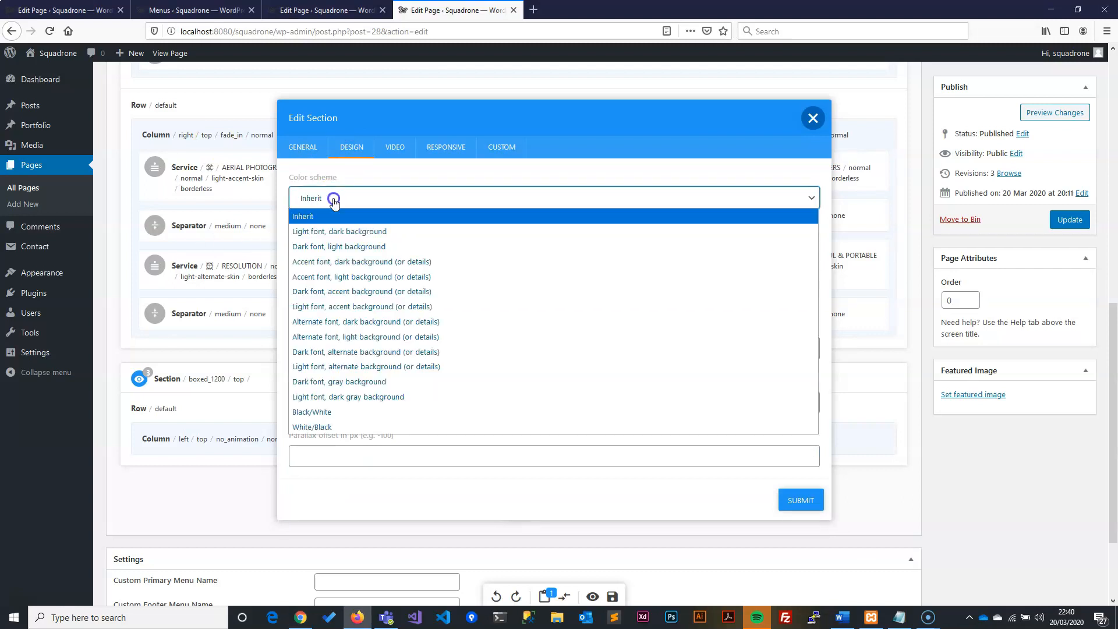
{"action": "left_click", "coordinate": [360, 233]}
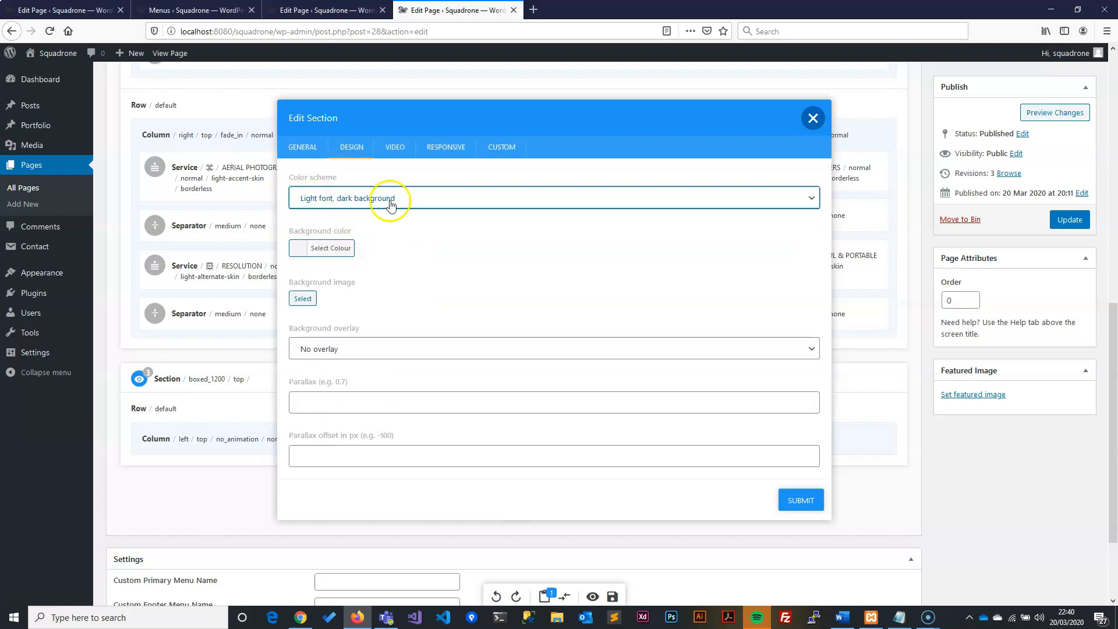
Upload hero_inner_01.jpg to the media library and use it as the section's background image
{"action": "left_click", "coordinate": [312, 299]}
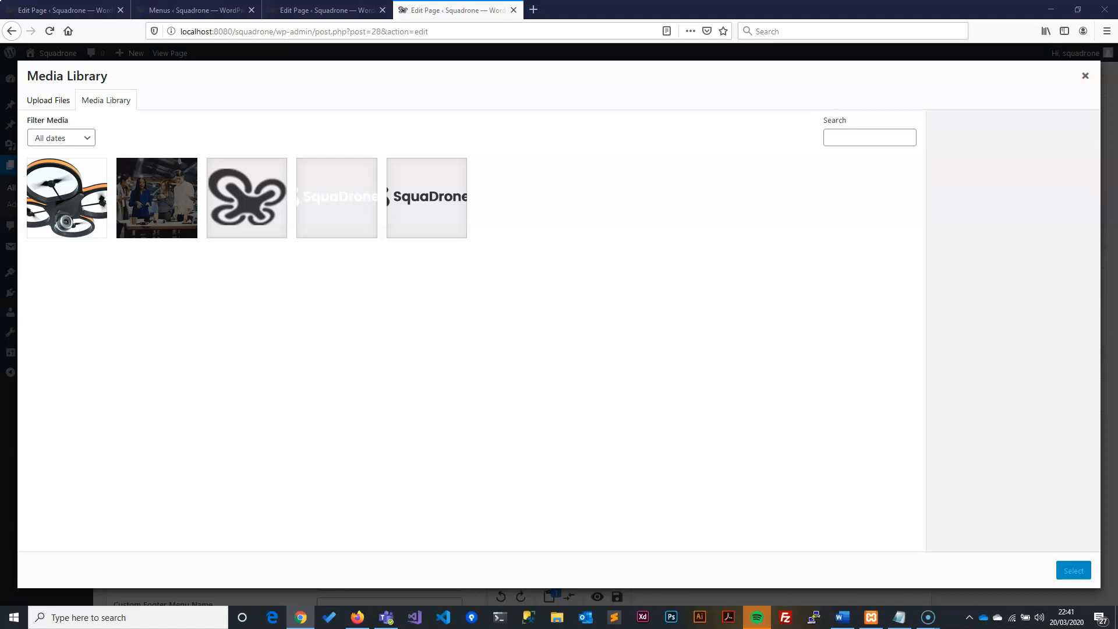
{"action": "left_click_drag", "start_coordinate": [0, 467], "coordinate": [85, 467]}
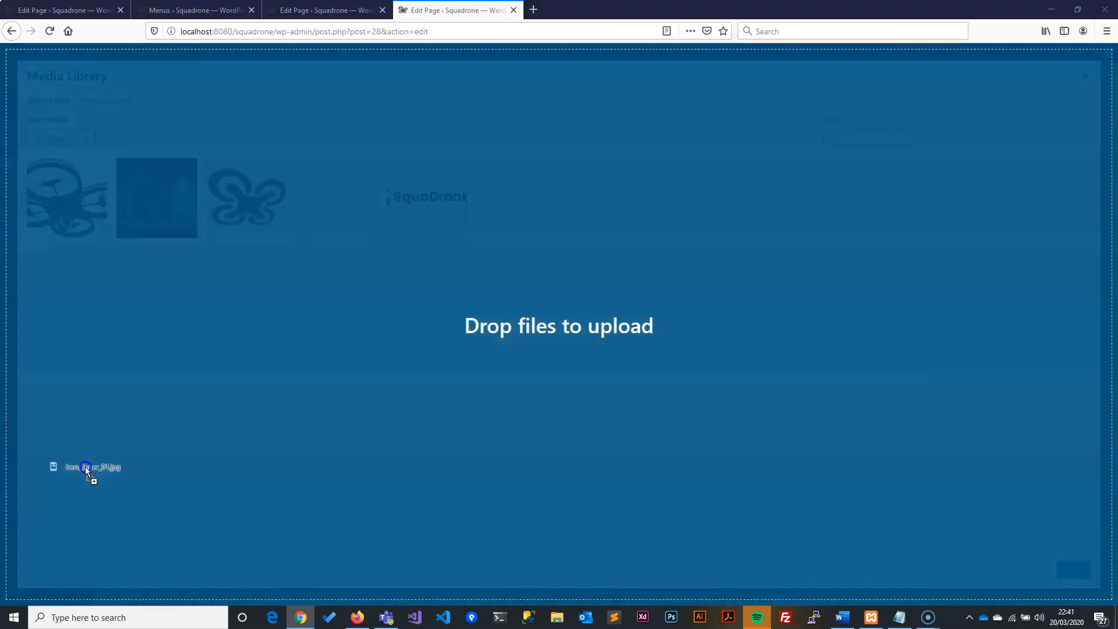
{"action": "left_click_drag", "start_coordinate": [341, 448], "coordinate": [341, 449]}
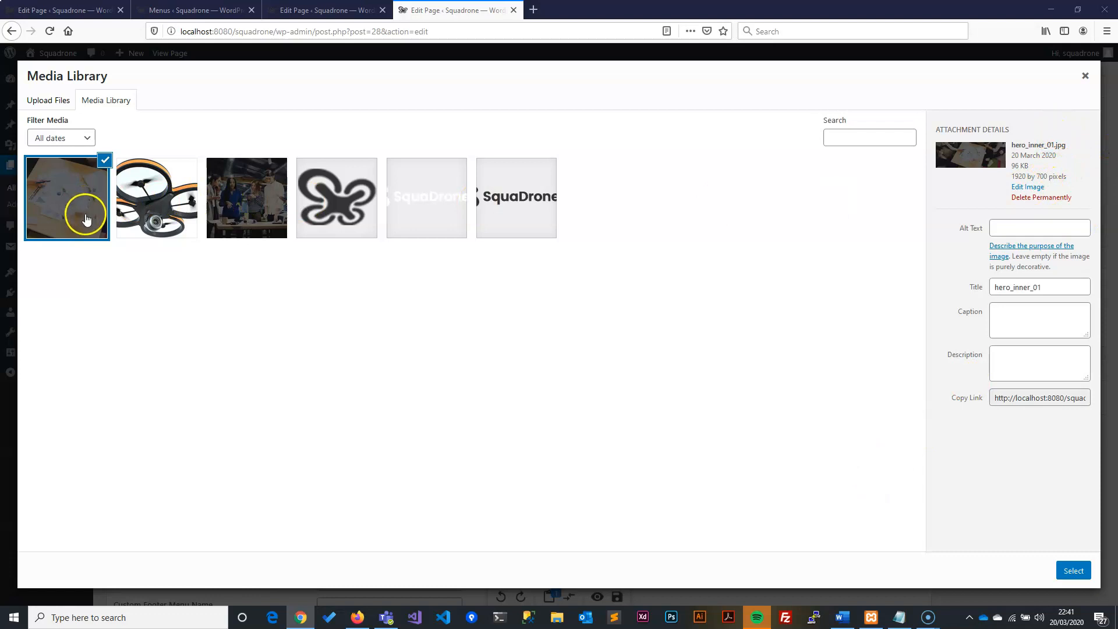
{"action": "left_click_drag", "start_coordinate": [1067, 177], "coordinate": [1015, 177]}
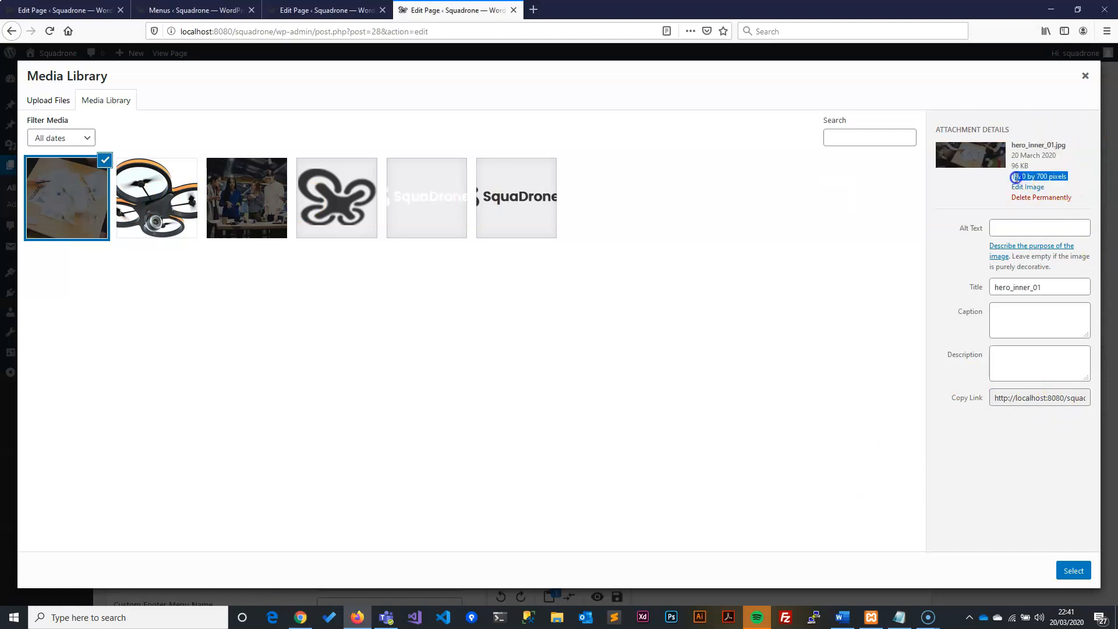
{"action": "left_click", "coordinate": [1016, 177]}
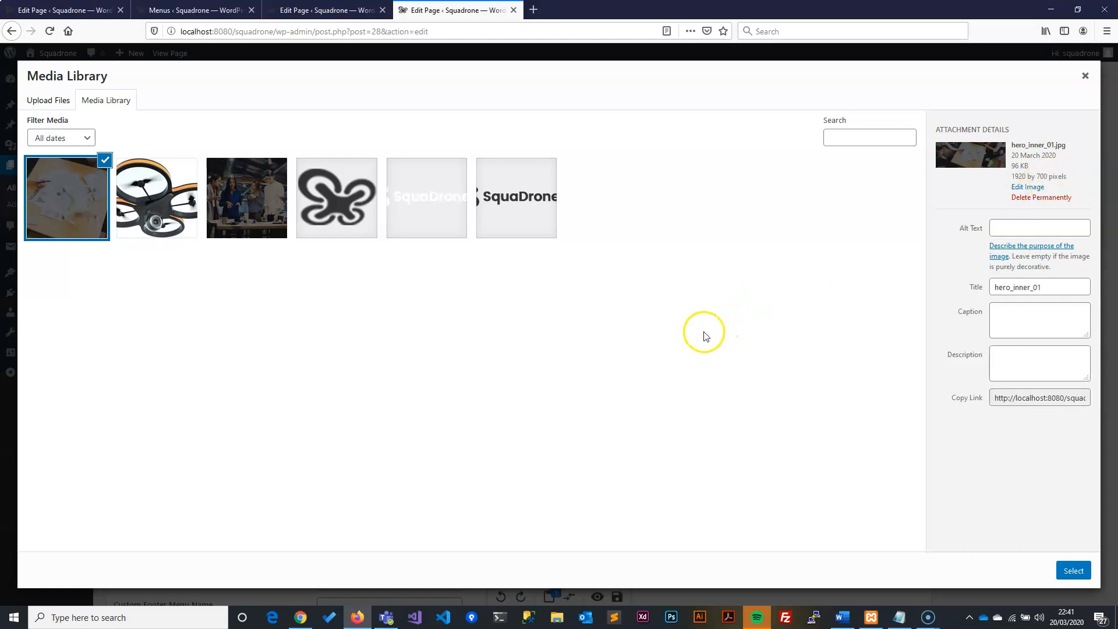
{"action": "key", "text": "alt+Tab"}
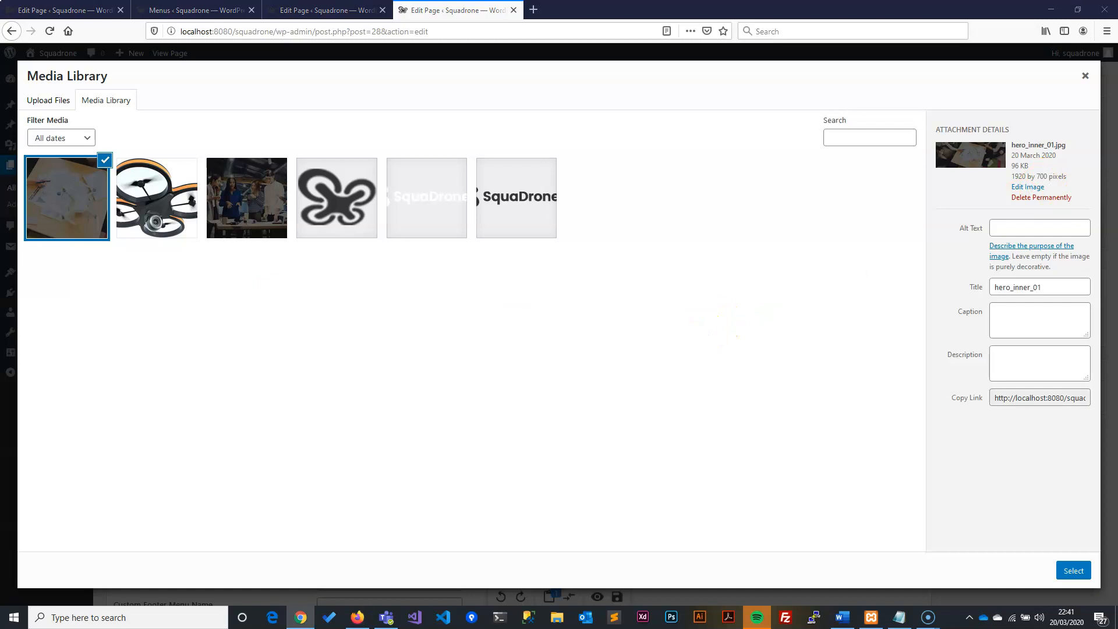
{"action": "left_click", "coordinate": [1072, 570]}
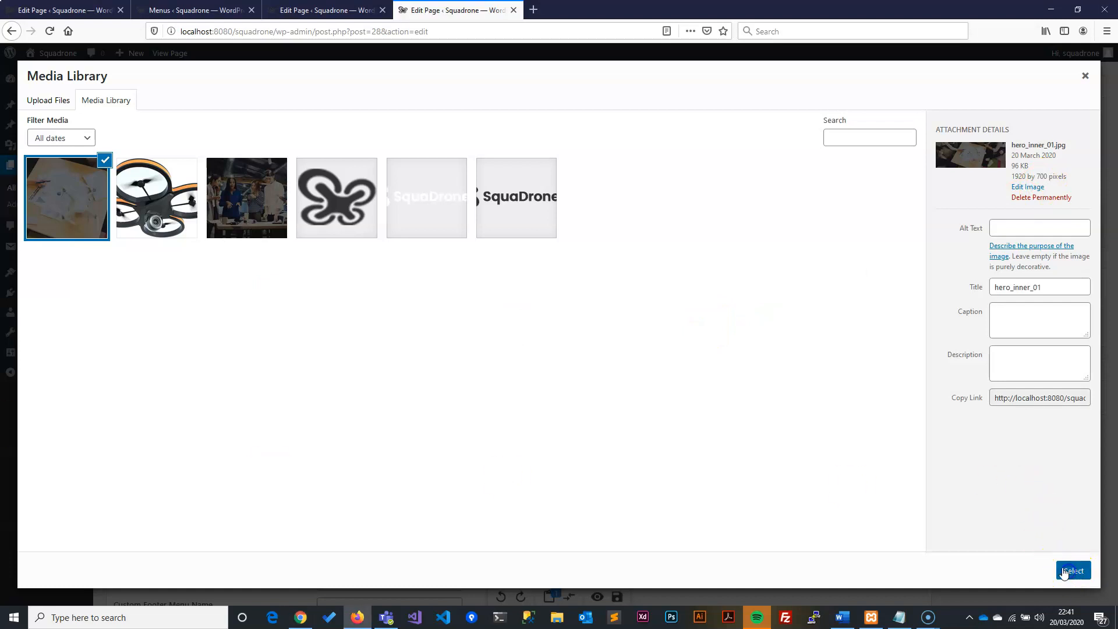
{"action": "key", "text": "alt+Tab"}
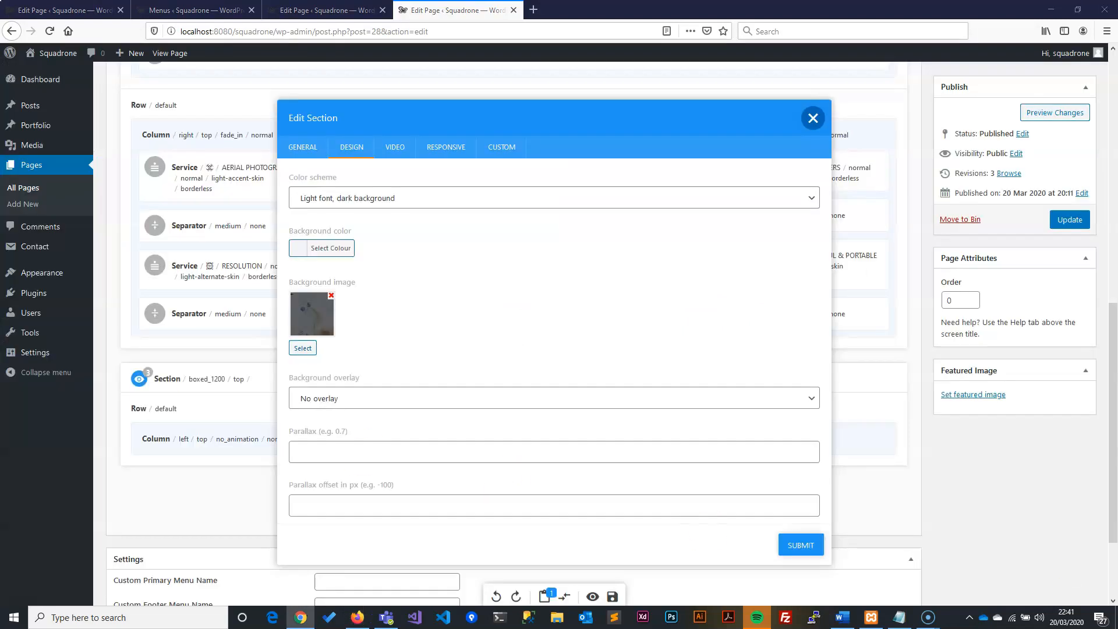
Set the section's background overlay to Dark solid, look through the remaining section settings and submit them
{"action": "scroll", "coordinate": [367, 409], "scroll_direction": "down", "scroll_amount": 1}
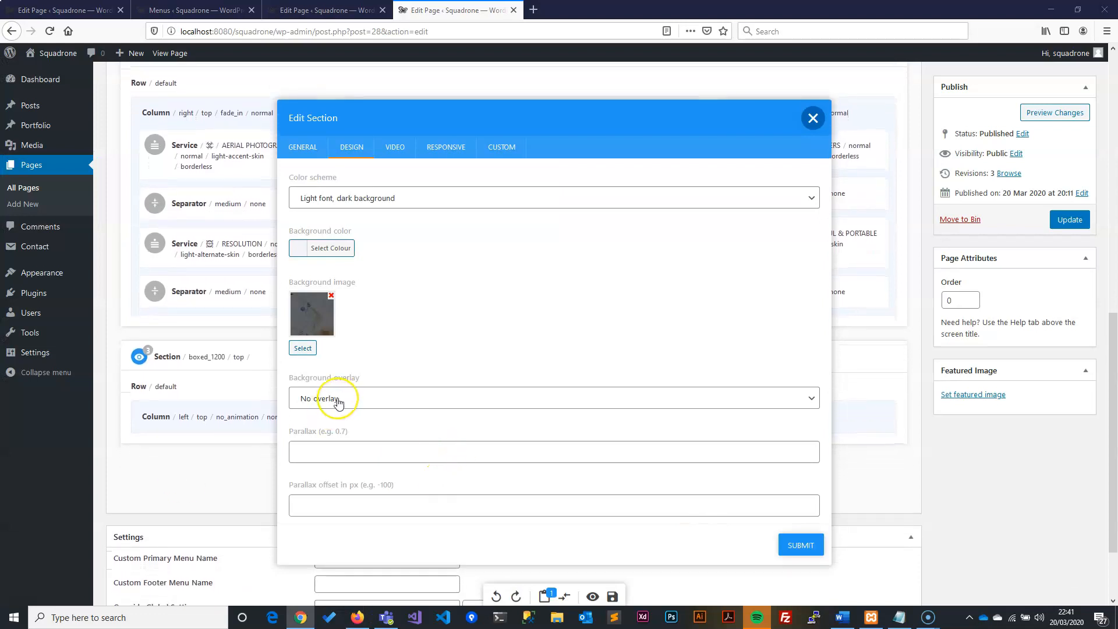
{"action": "left_click", "coordinate": [338, 402]}
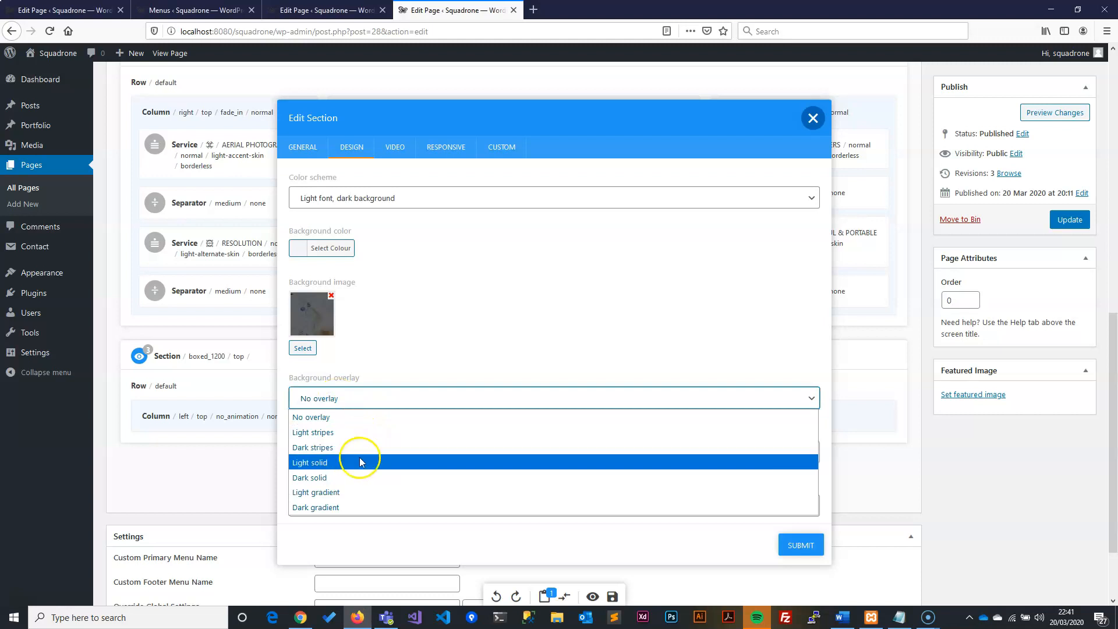
{"action": "left_click", "coordinate": [327, 479]}
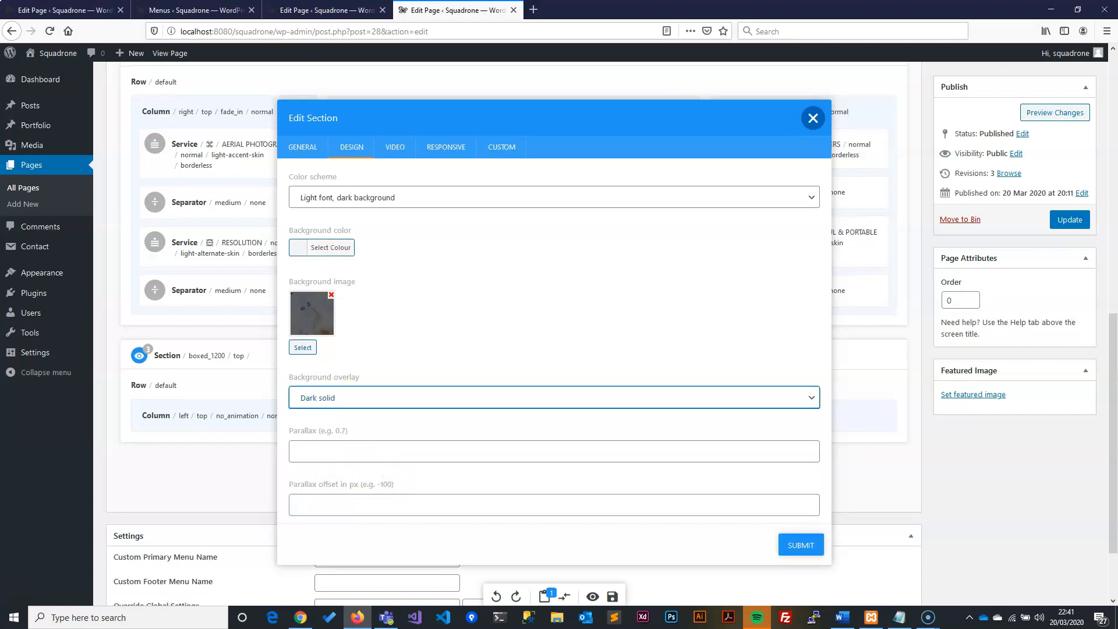
{"action": "key", "text": "alt+Tab"}
{"action": "left_click", "coordinate": [394, 148]}
{"action": "left_click", "coordinate": [445, 148]}
{"action": "left_click", "coordinate": [499, 147]}
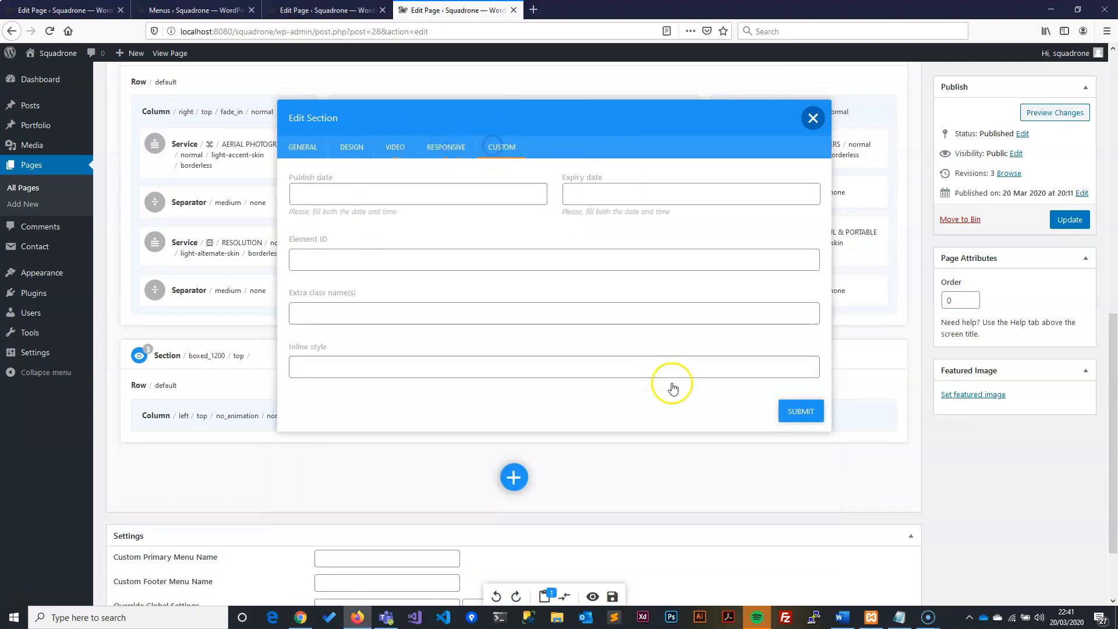
{"action": "left_click", "coordinate": [799, 407]}
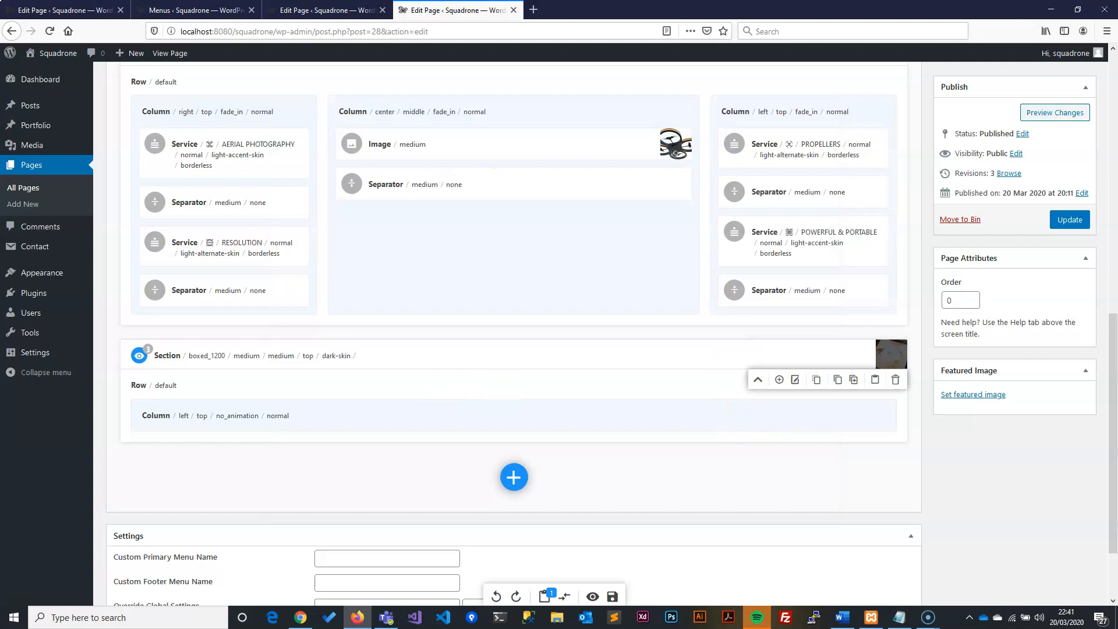
{"action": "key", "text": "alt+Tab"}
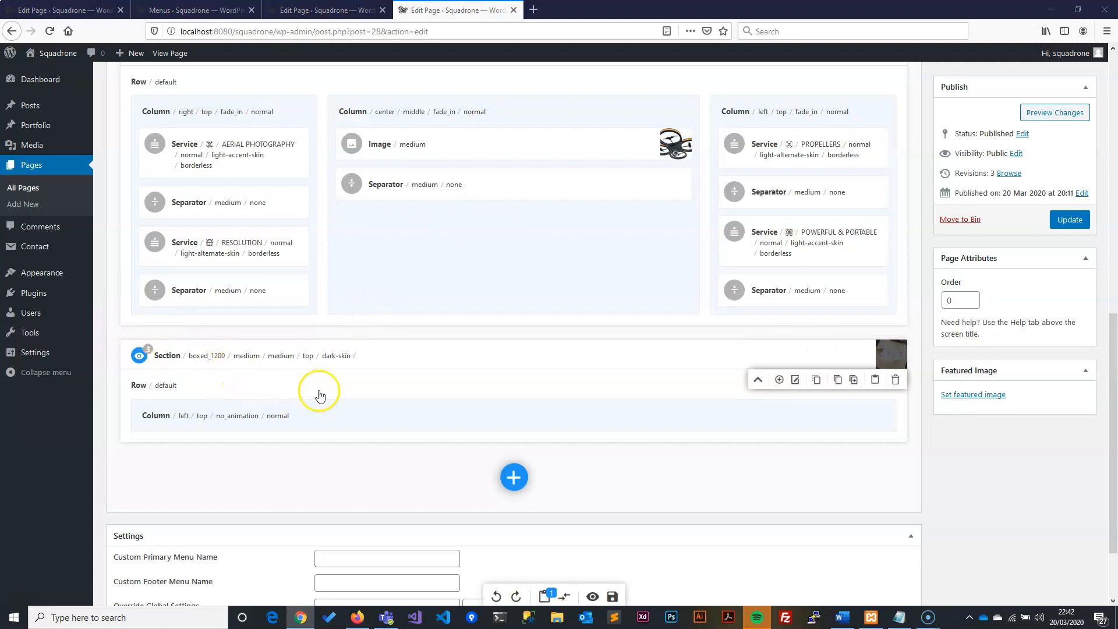
Set the new section's column alignment to Center and its animation to Fade In, then submit after checking the remaining column settings
{"action": "mouse_move", "coordinate": [575, 401]}
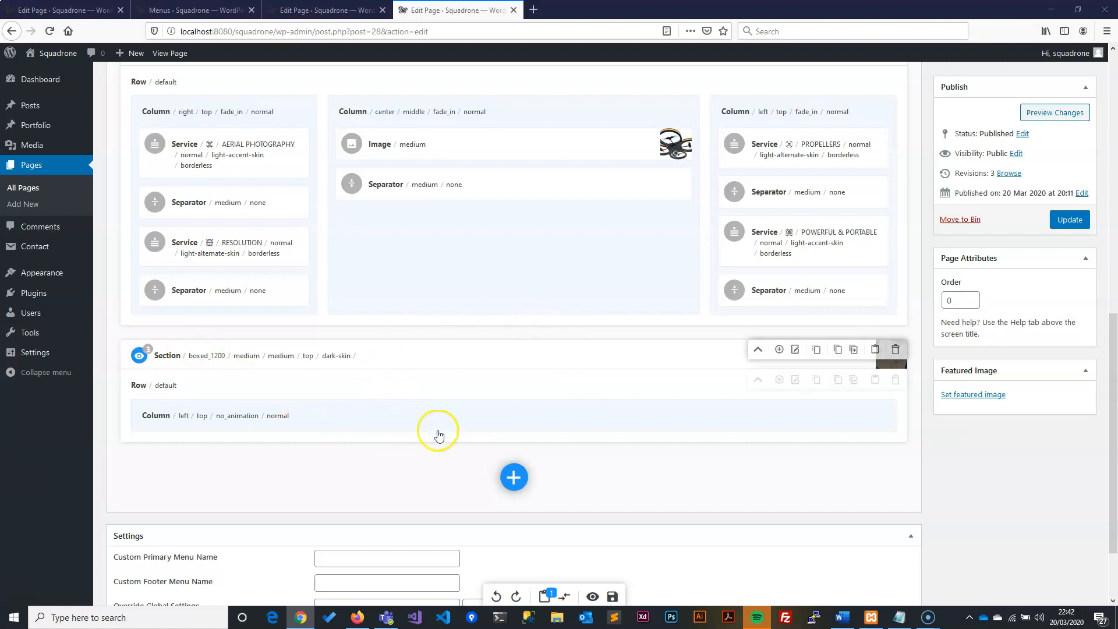
{"action": "left_click", "coordinate": [784, 409]}
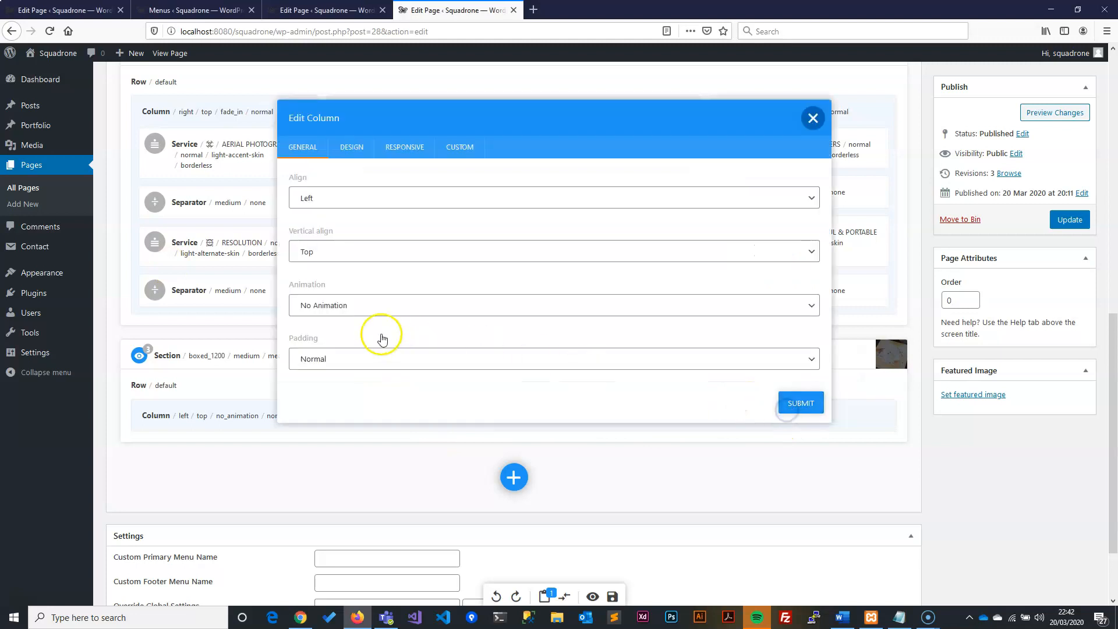
{"action": "left_click", "coordinate": [337, 195]}
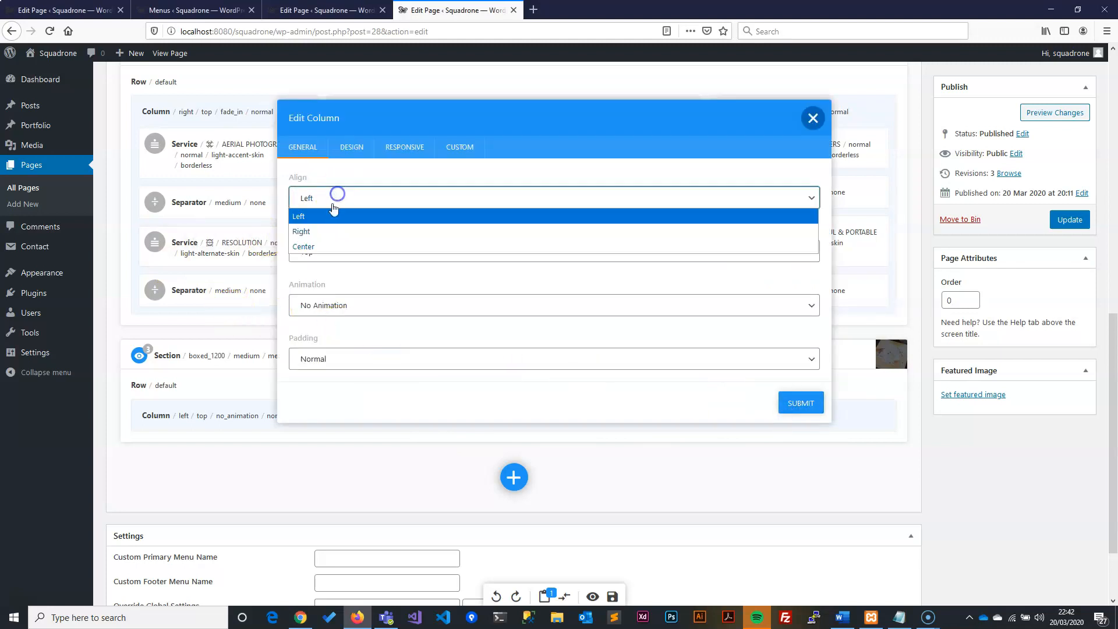
{"action": "left_click", "coordinate": [328, 247]}
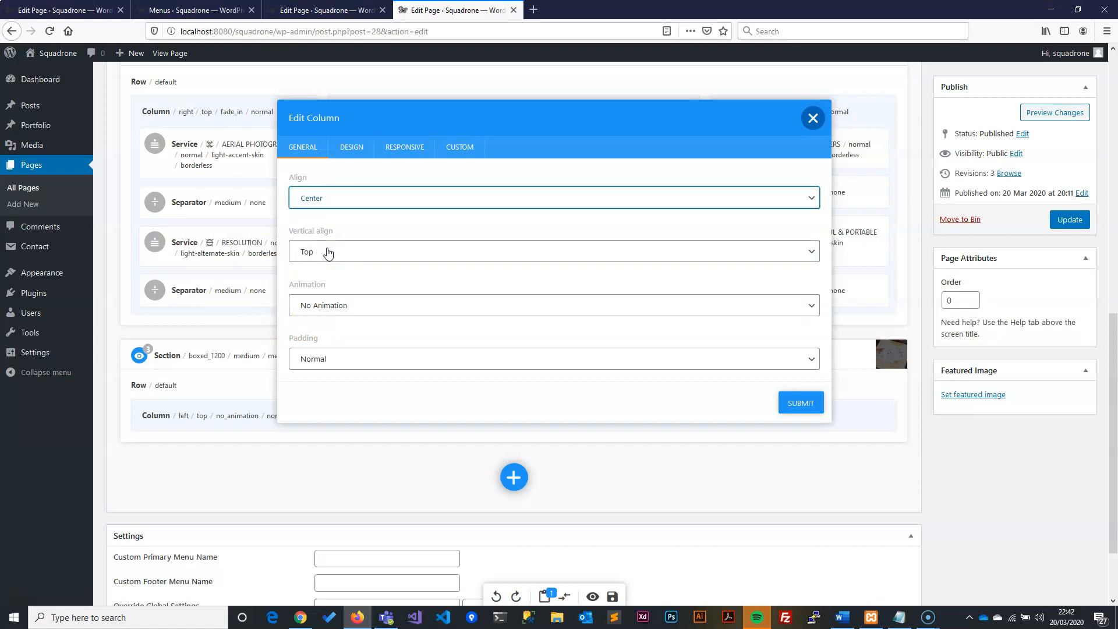
{"action": "left_click", "coordinate": [331, 309]}
{"action": "left_click", "coordinate": [317, 342]}
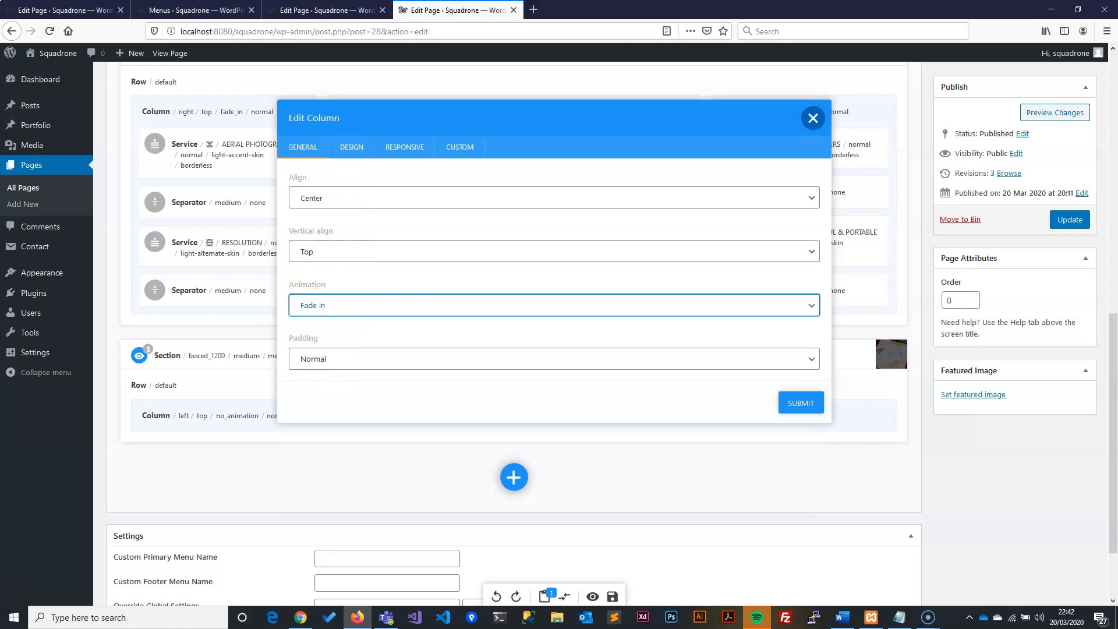
{"action": "left_click", "coordinate": [352, 147]}
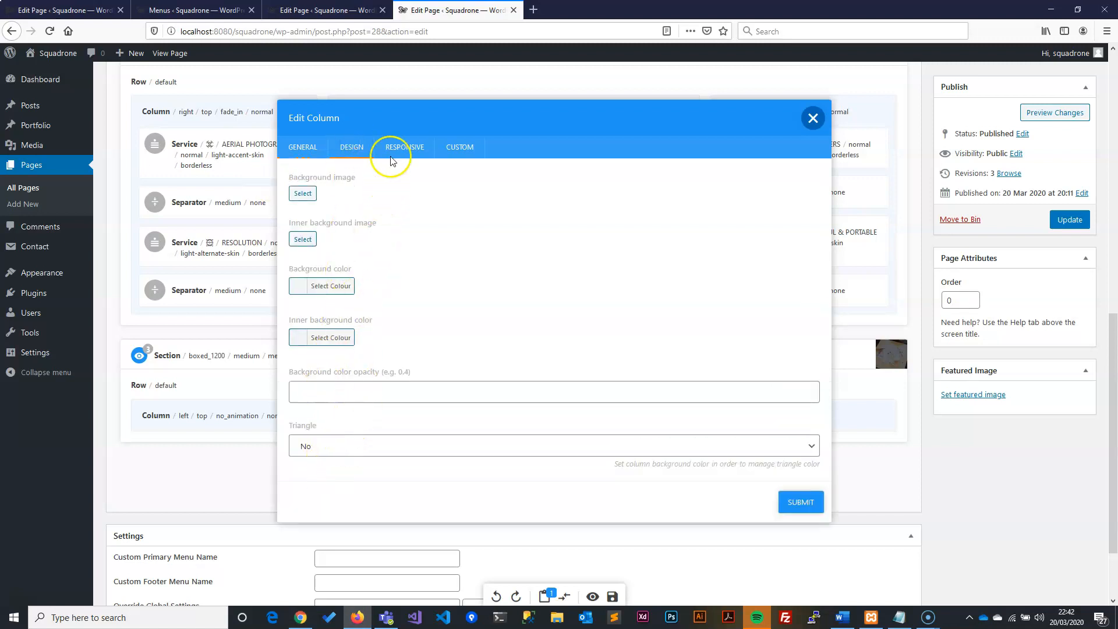
{"action": "left_click", "coordinate": [415, 147]}
{"action": "left_click", "coordinate": [460, 147]}
{"action": "left_click", "coordinate": [799, 409]}
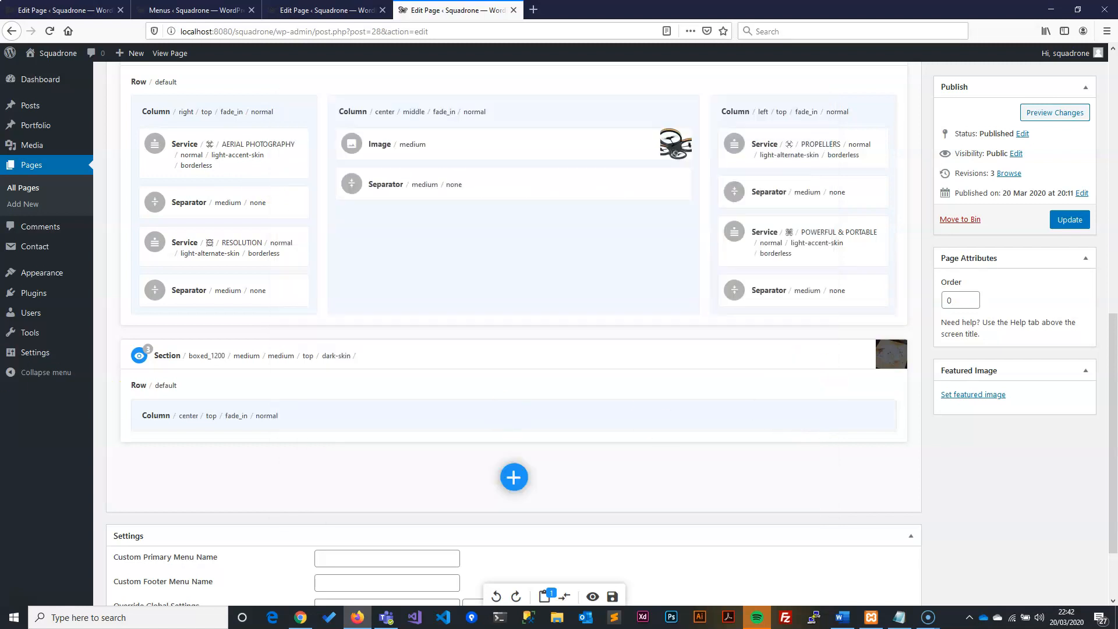
{"action": "key", "text": "alt+Tab"}
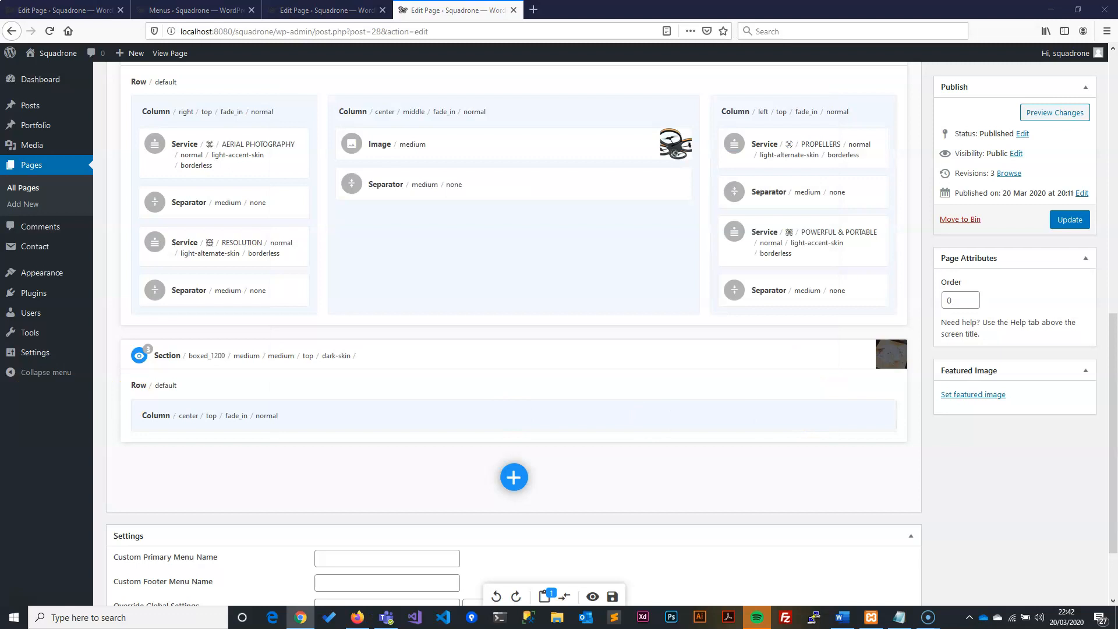
Add a Separator element with Normal bottom spacing to the new section's column
{"action": "mouse_move", "coordinate": [763, 410]}
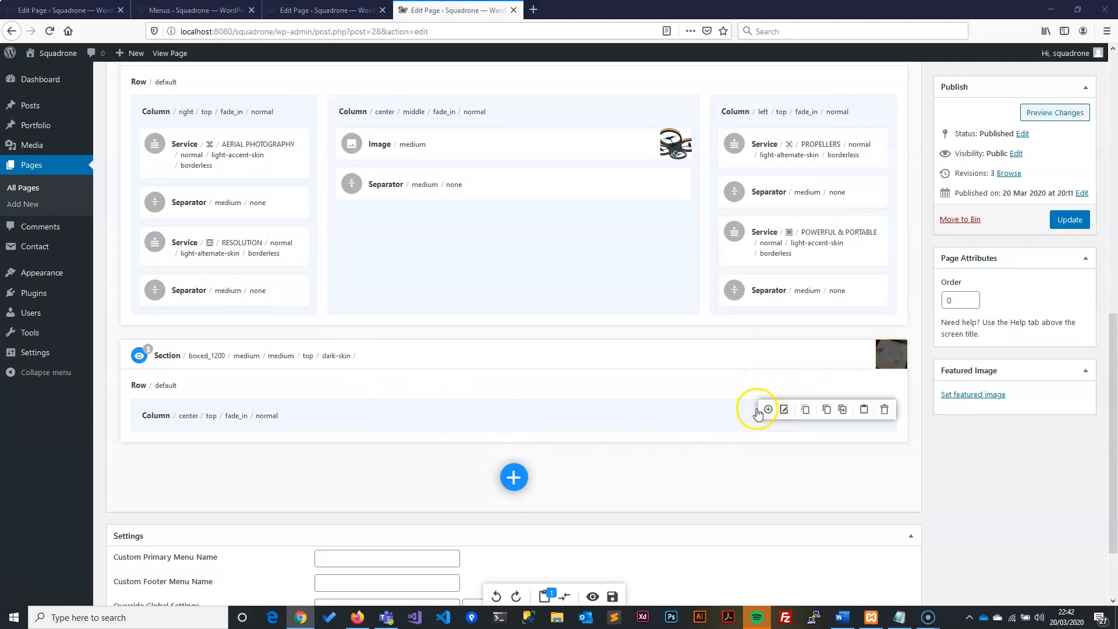
{"action": "mouse_move", "coordinate": [872, 354]}
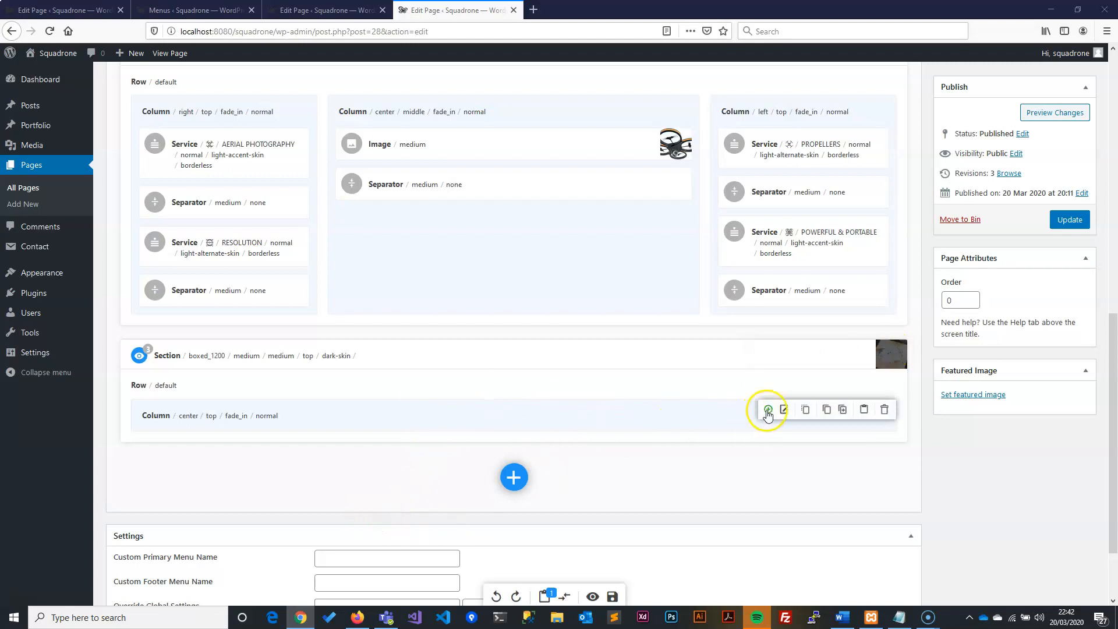
{"action": "left_click", "coordinate": [768, 411]}
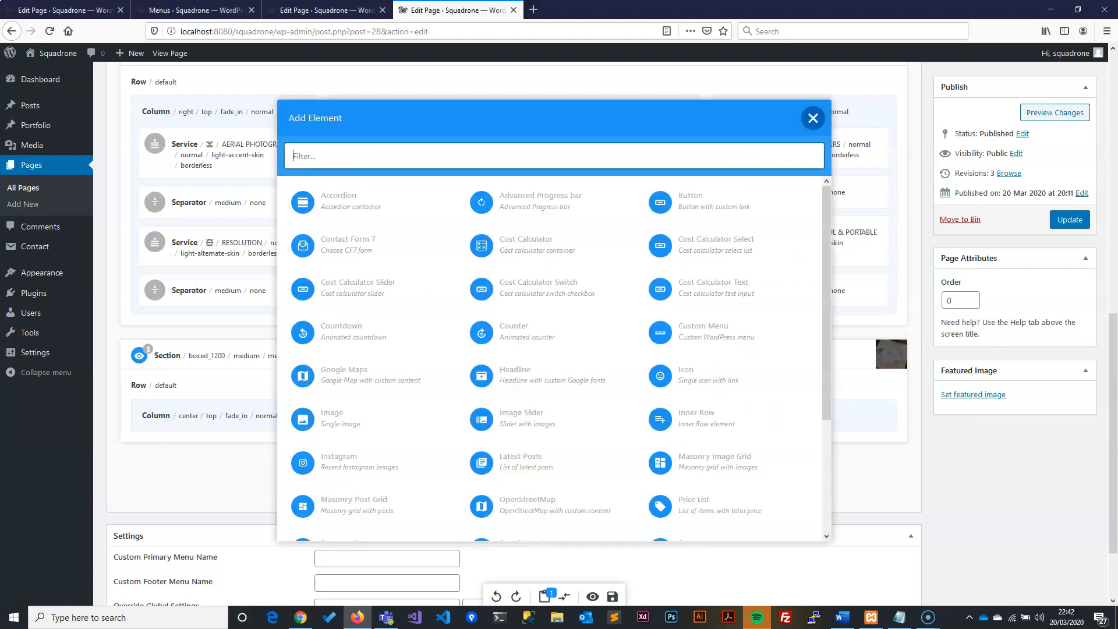
{"action": "left_click", "coordinate": [355, 157]}
{"action": "type", "text": "se"}
{"action": "left_click", "coordinate": [727, 200]}
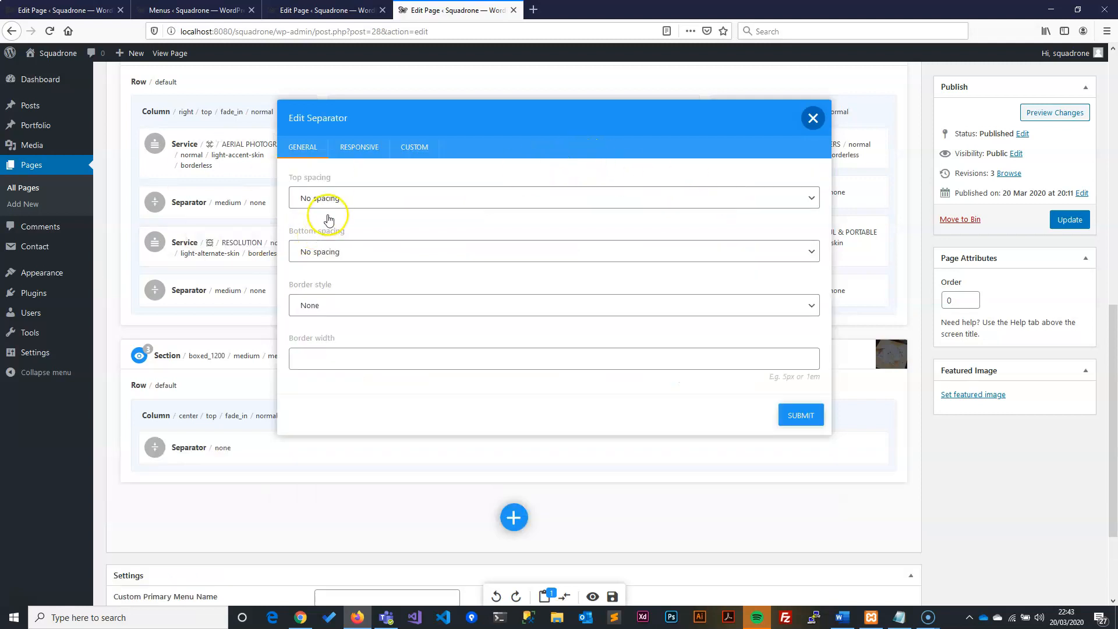
{"action": "left_click", "coordinate": [337, 261]}
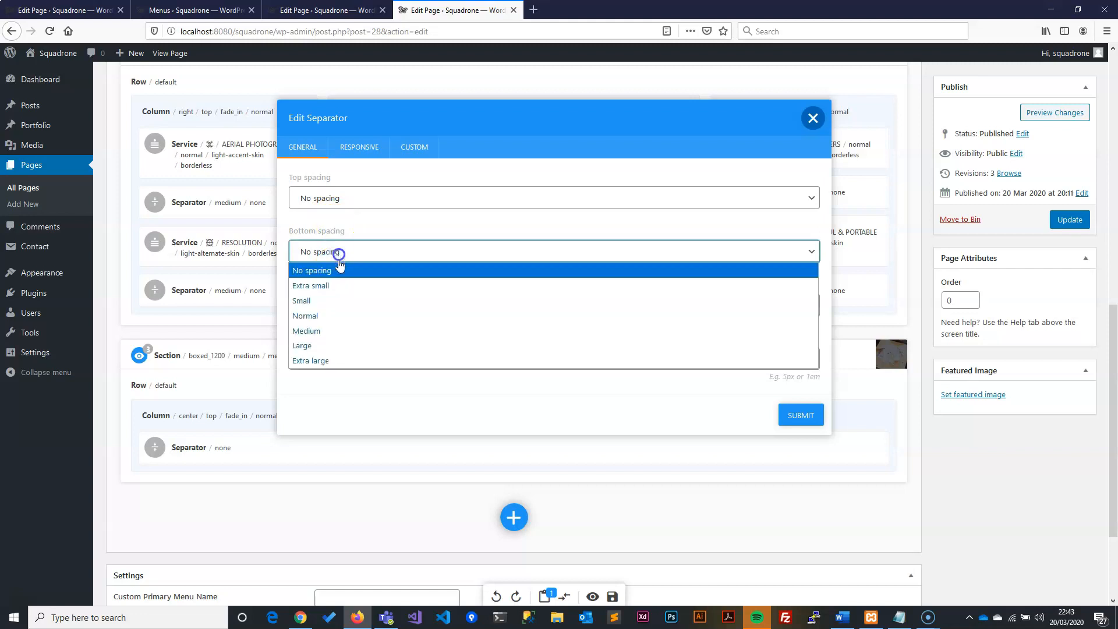
{"action": "left_click", "coordinate": [321, 318]}
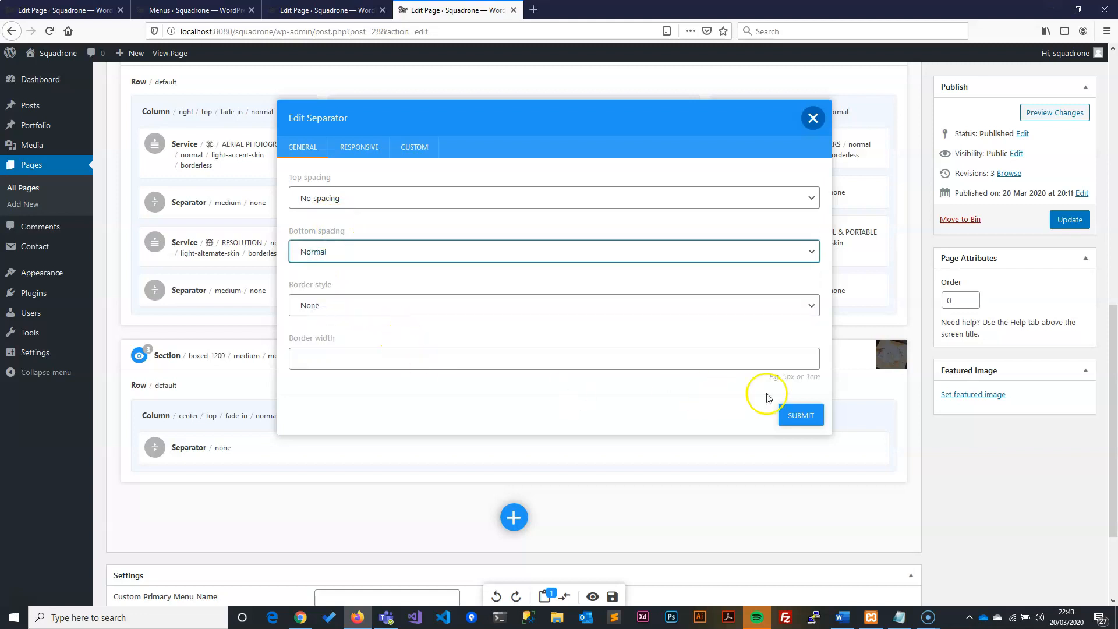
{"action": "left_click", "coordinate": [795, 416]}
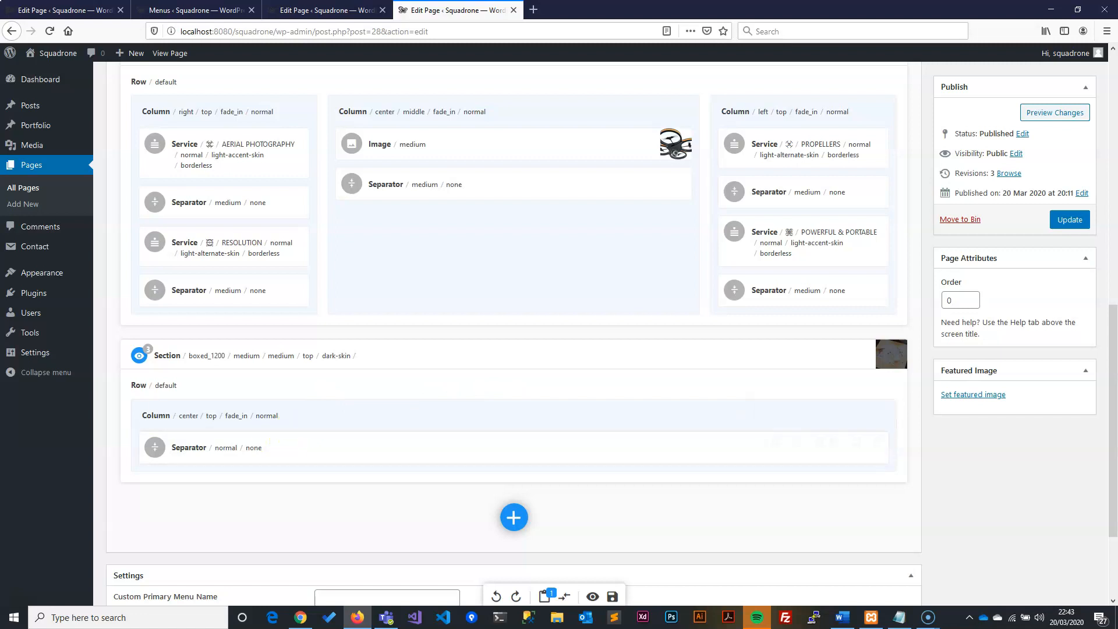
{"action": "key", "text": "alt+Tab"}
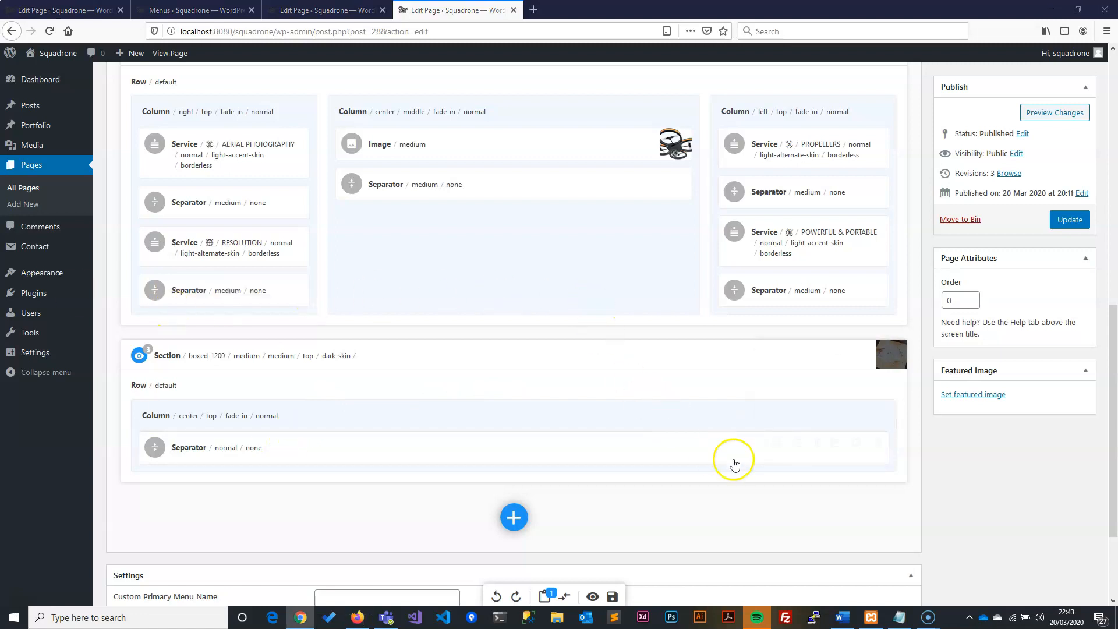
Add a Headline element below the separator in the new section's column
{"action": "left_click", "coordinate": [768, 409]}
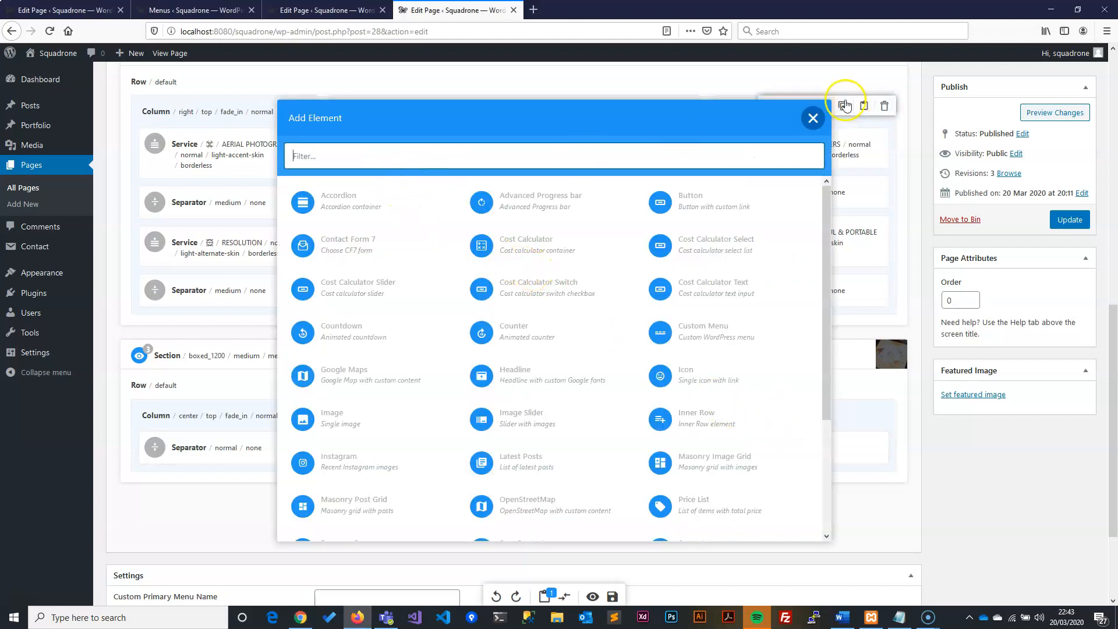
{"action": "left_click", "coordinate": [813, 118]}
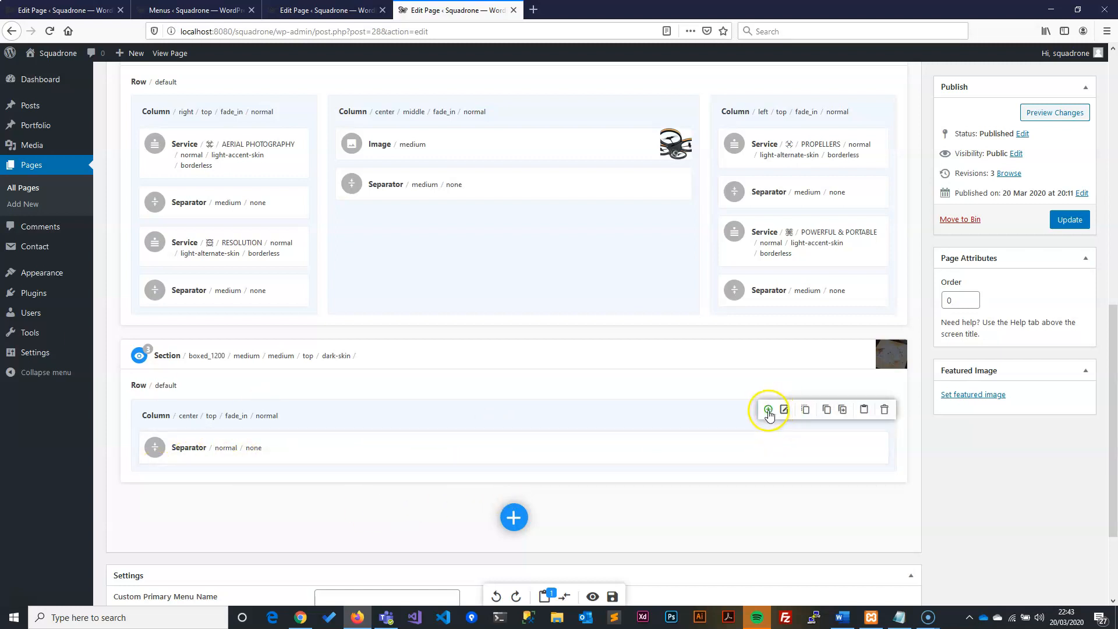
{"action": "left_click", "coordinate": [765, 408]}
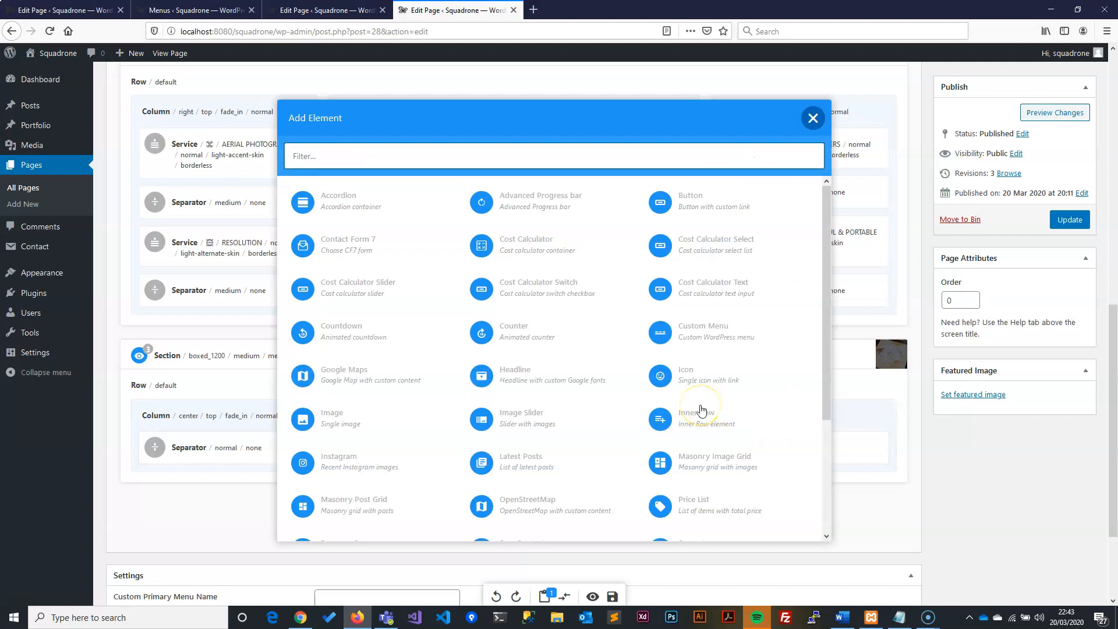
{"action": "type", "text": "head"}
{"action": "left_click", "coordinate": [410, 197]}
{"action": "left_click", "coordinate": [311, 265]}
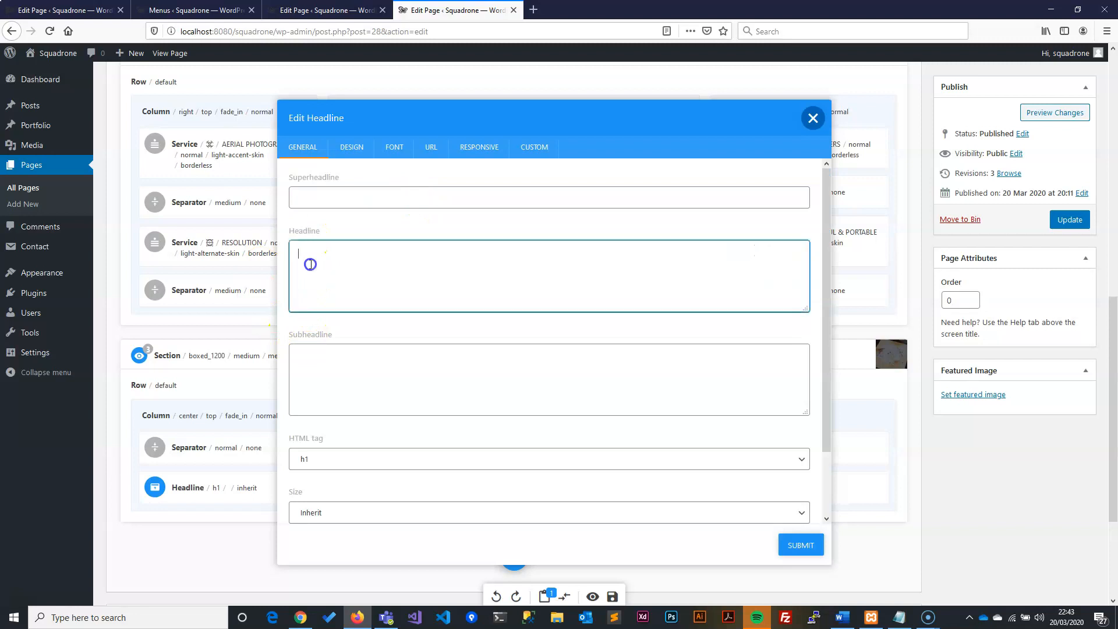
Enter "Interesting Drone Data" as the headline and "Professionally cultivate one-to-one" as the subheadline
{"action": "key", "text": "alt+Tab"}
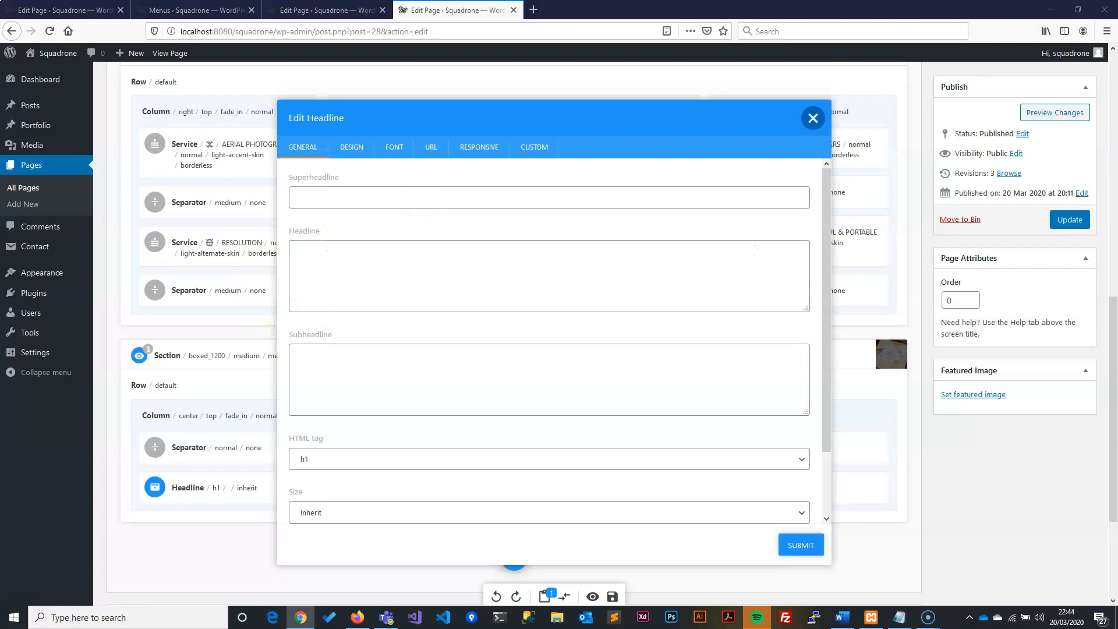
{"action": "left_click", "coordinate": [363, 265]}
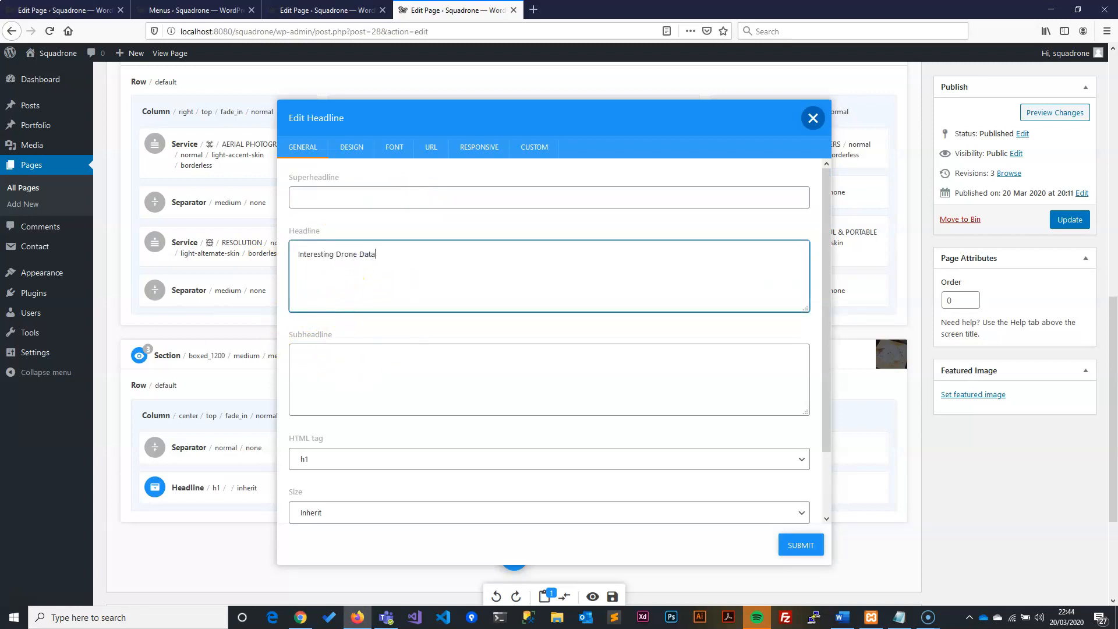
{"action": "key", "text": "alt+Tab"}
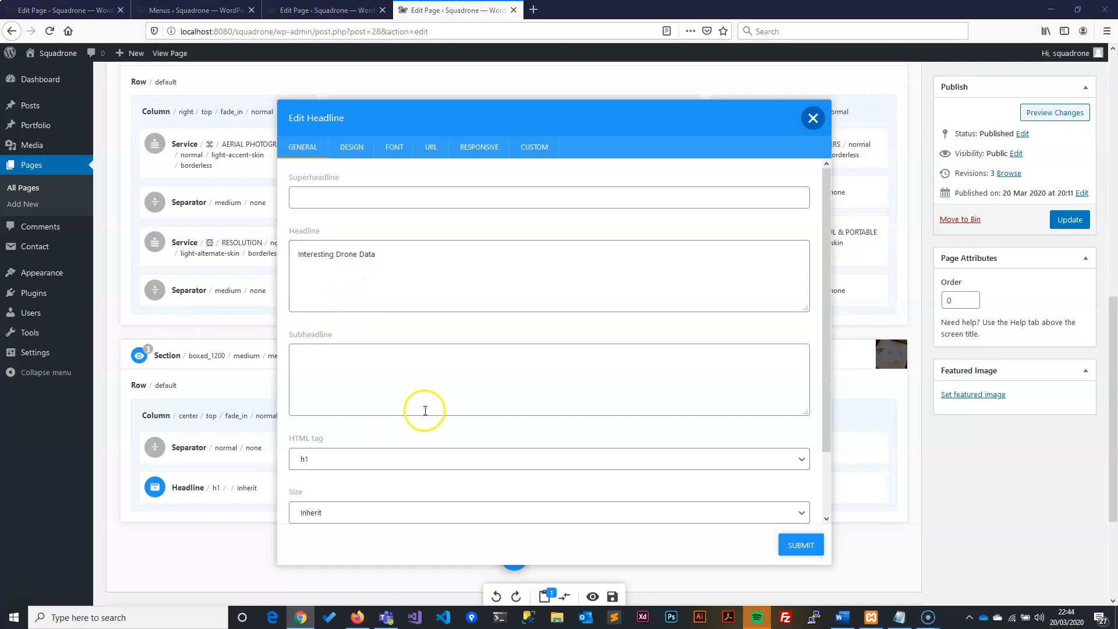
{"action": "left_click", "coordinate": [348, 384]}
{"action": "type", "text": "Professionally cultivate one-to-one"}
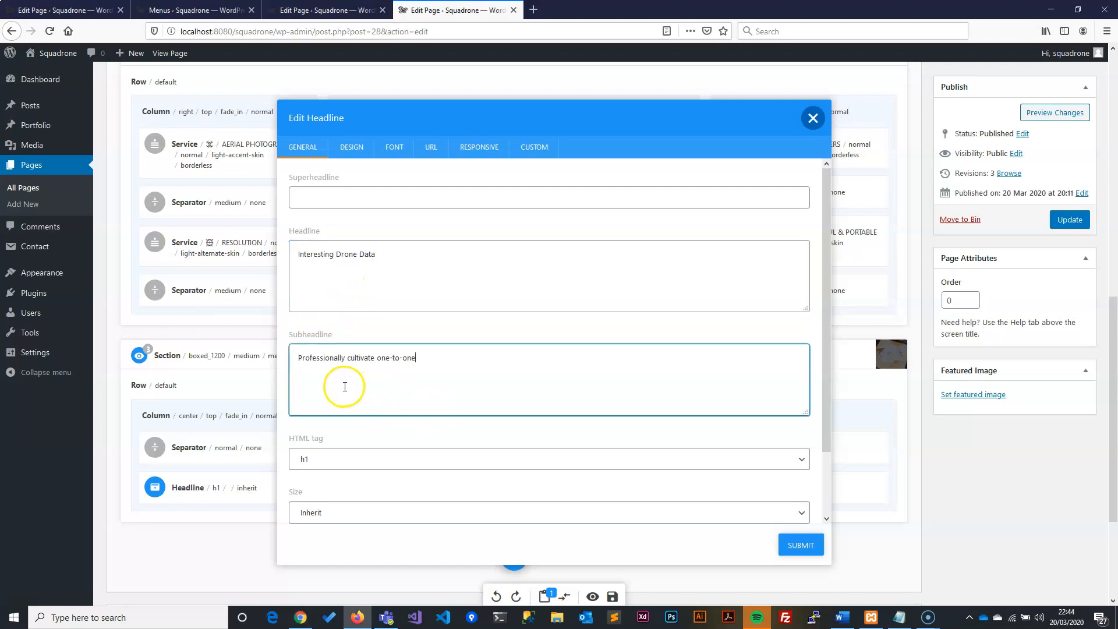
Set the headline's size to Extra large and its HTML tag to h2
{"action": "scroll", "coordinate": [379, 425], "scroll_direction": "down", "scroll_amount": 1}
{"action": "scroll", "coordinate": [381, 430], "scroll_direction": "down", "scroll_amount": 3}
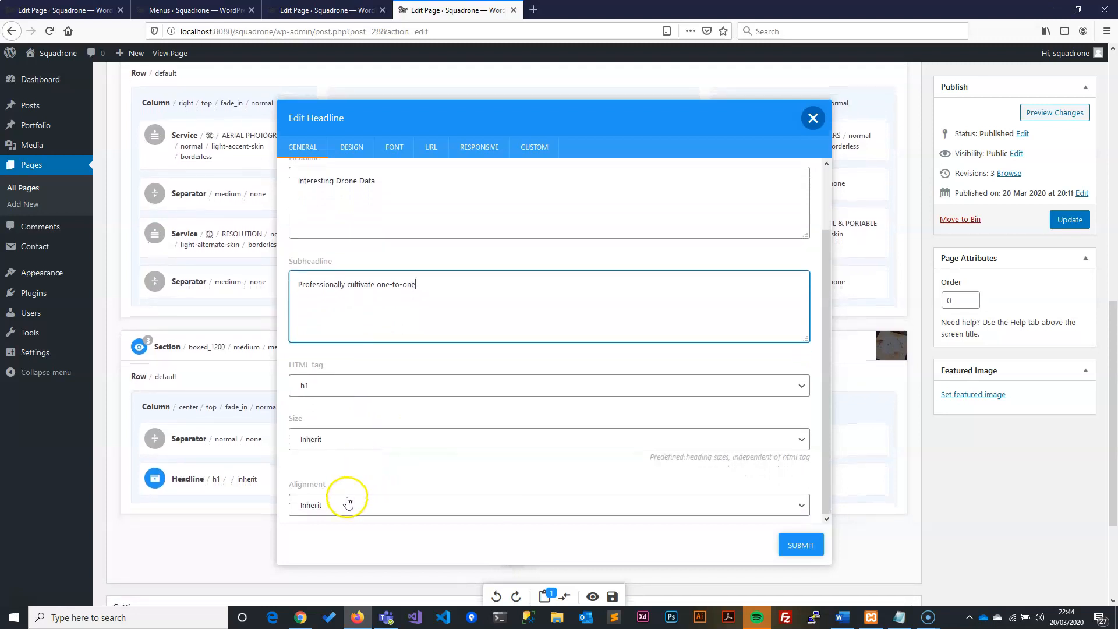
{"action": "left_click", "coordinate": [343, 439]}
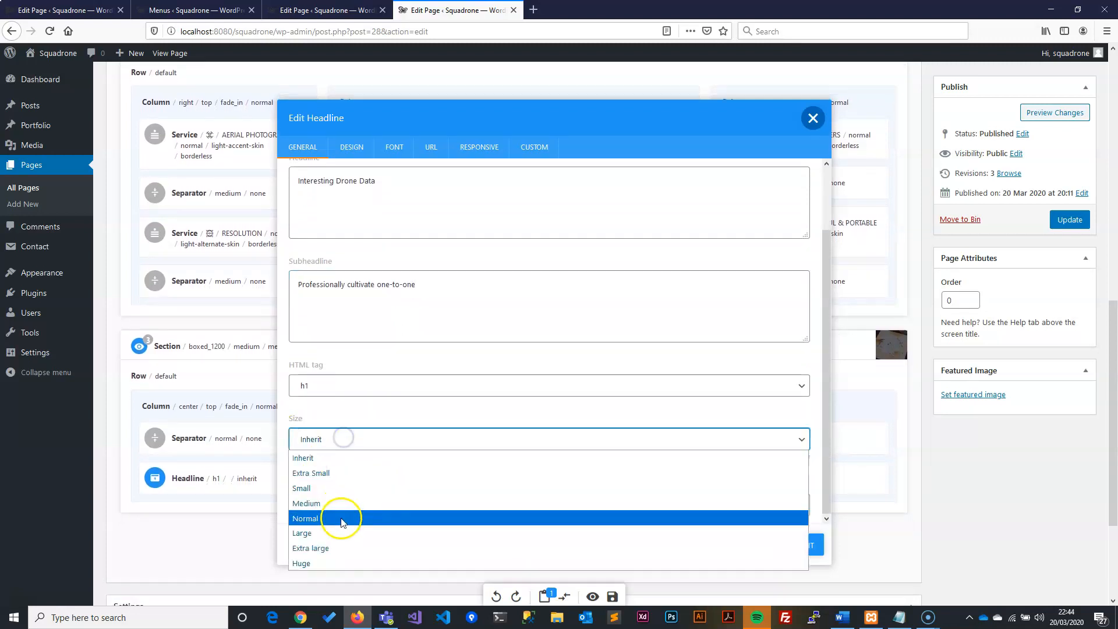
{"action": "left_click", "coordinate": [340, 546]}
{"action": "left_click", "coordinate": [370, 384]}
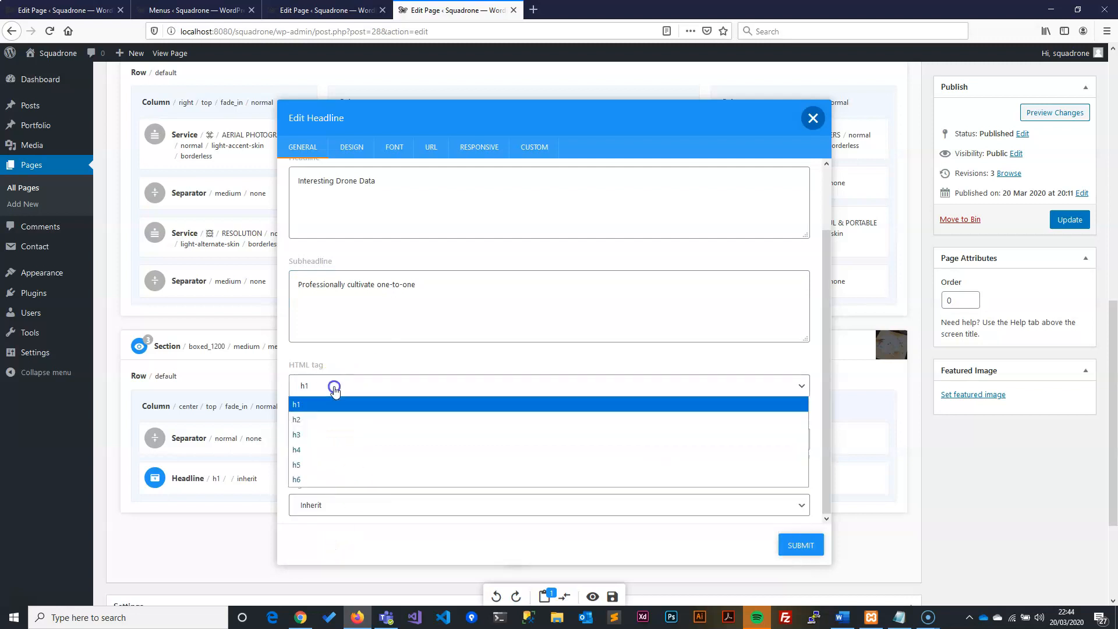
{"action": "left_click", "coordinate": [317, 417]}
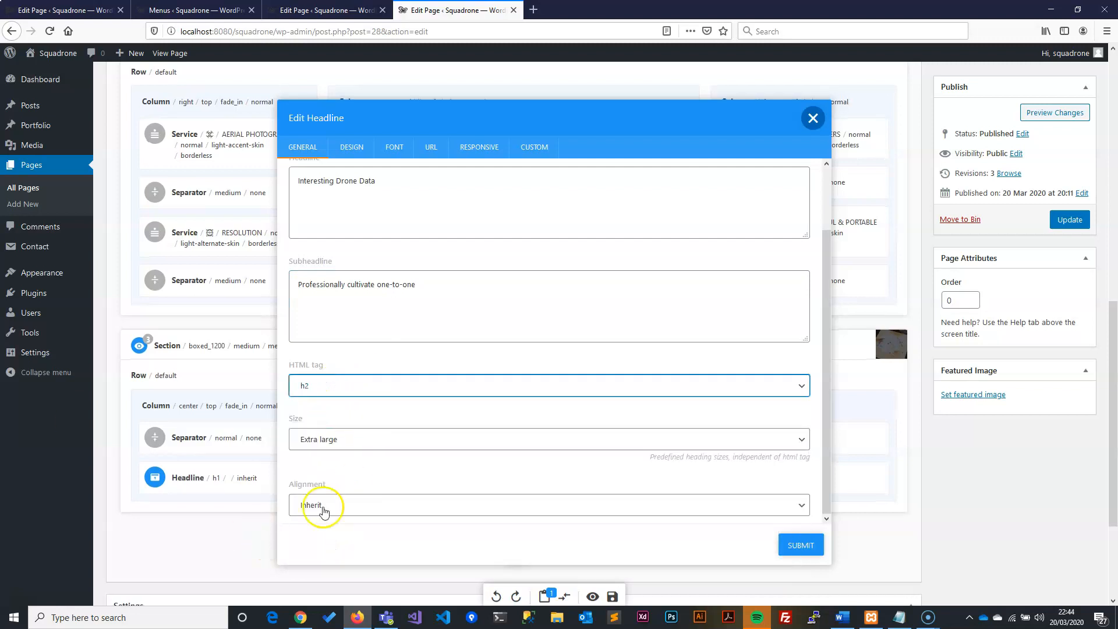
{"action": "key", "text": "alt+Tab"}
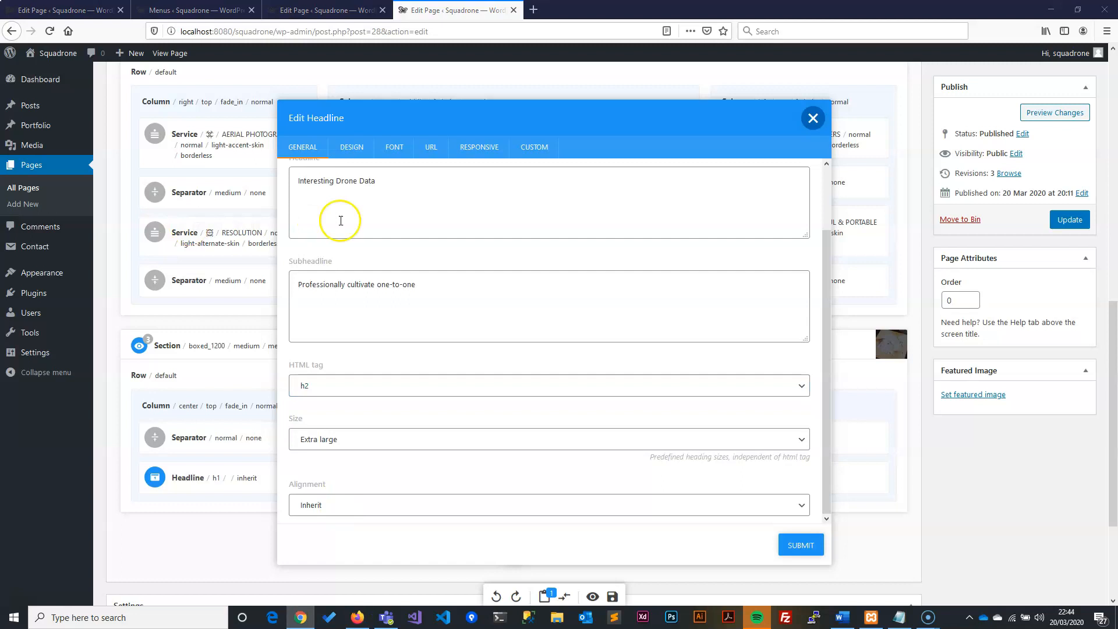
Look through the headline's design and font options and submit the headline settings
{"action": "left_click", "coordinate": [351, 147]}
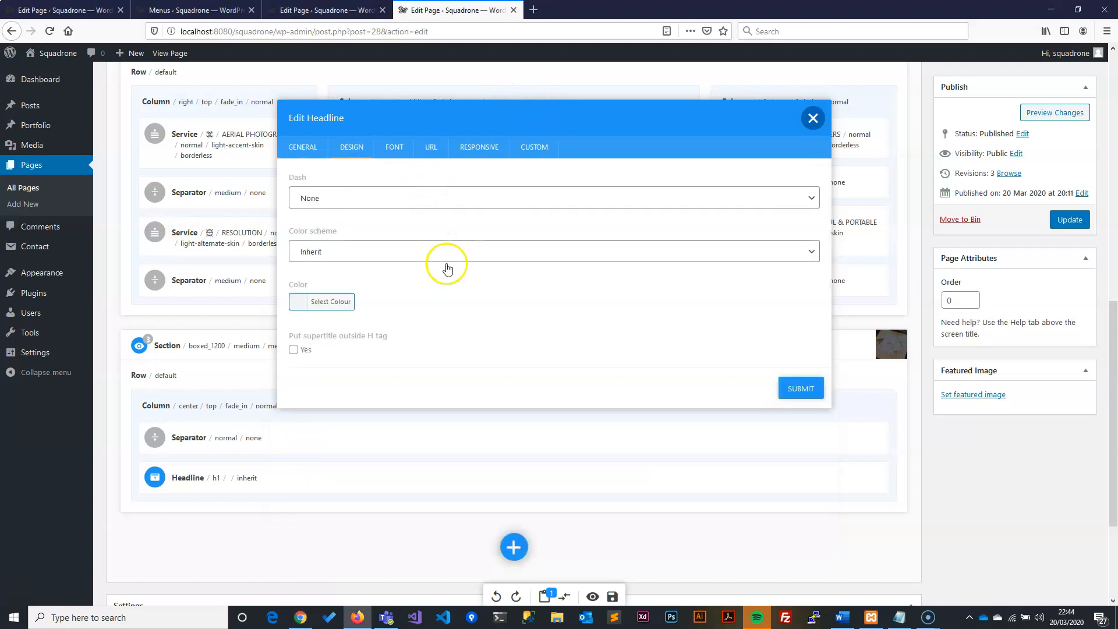
{"action": "left_click", "coordinate": [394, 146]}
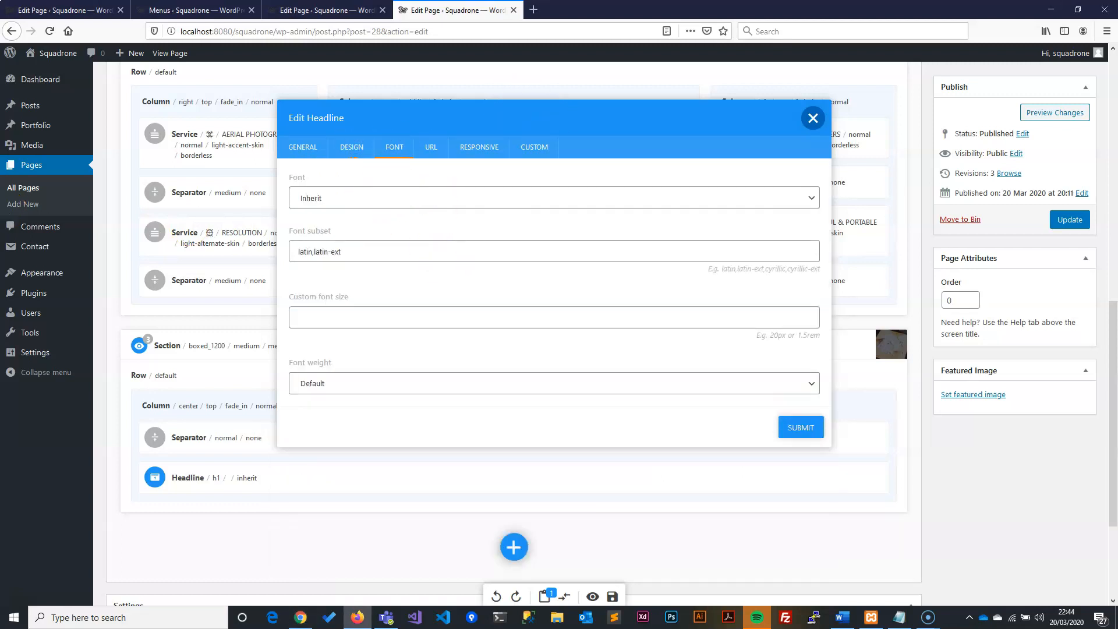
{"action": "key", "text": "alt+Tab"}
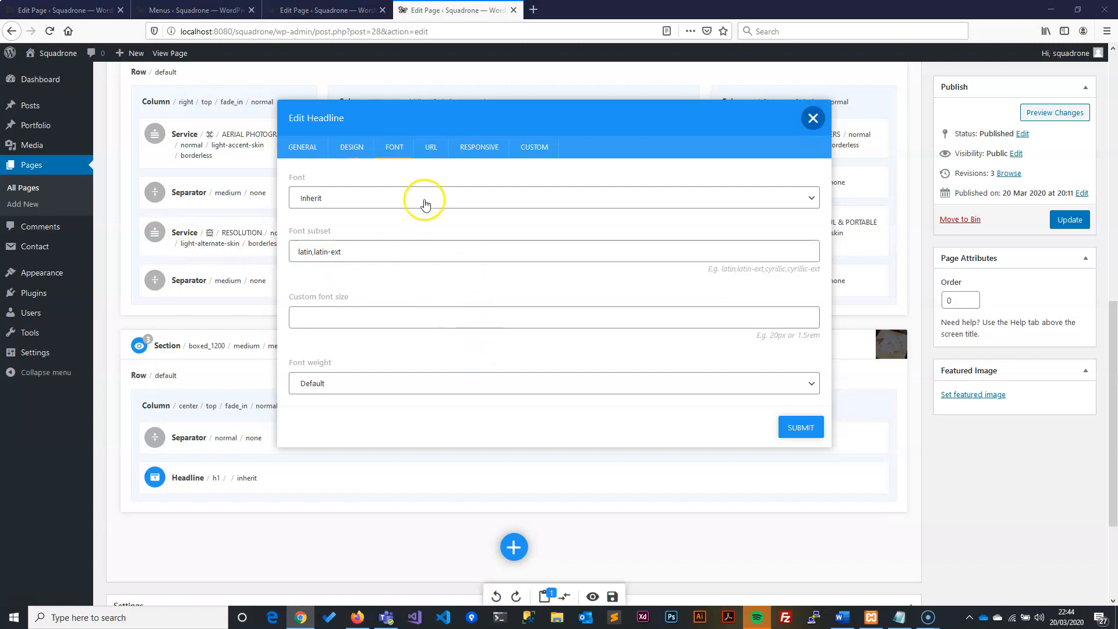
{"action": "left_click", "coordinate": [799, 427]}
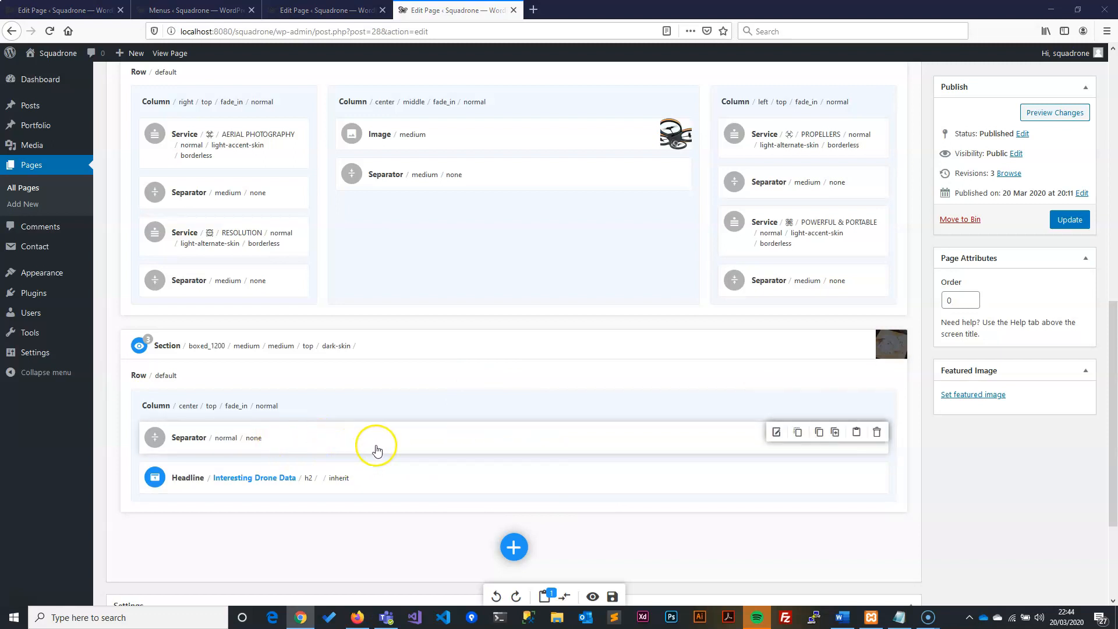
Copy the separator above the "Interesting Drone Data" headline and place the copy below the headline
{"action": "left_click", "coordinate": [818, 435]}
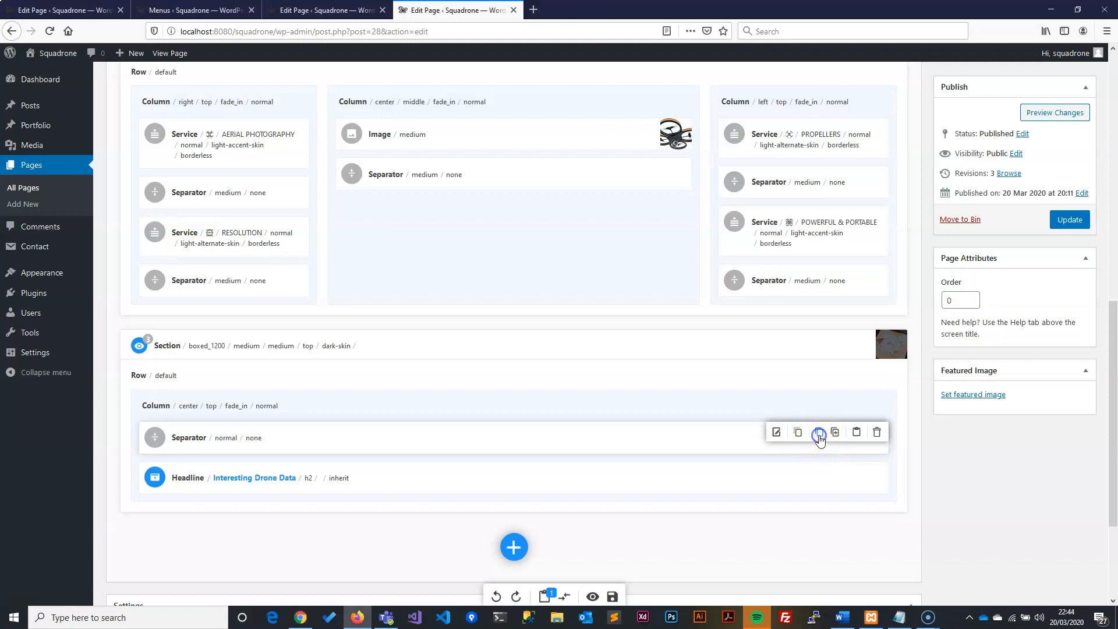
{"action": "left_click", "coordinate": [855, 434]}
{"action": "left_click_drag", "start_coordinate": [516, 514], "coordinate": [516, 455]}
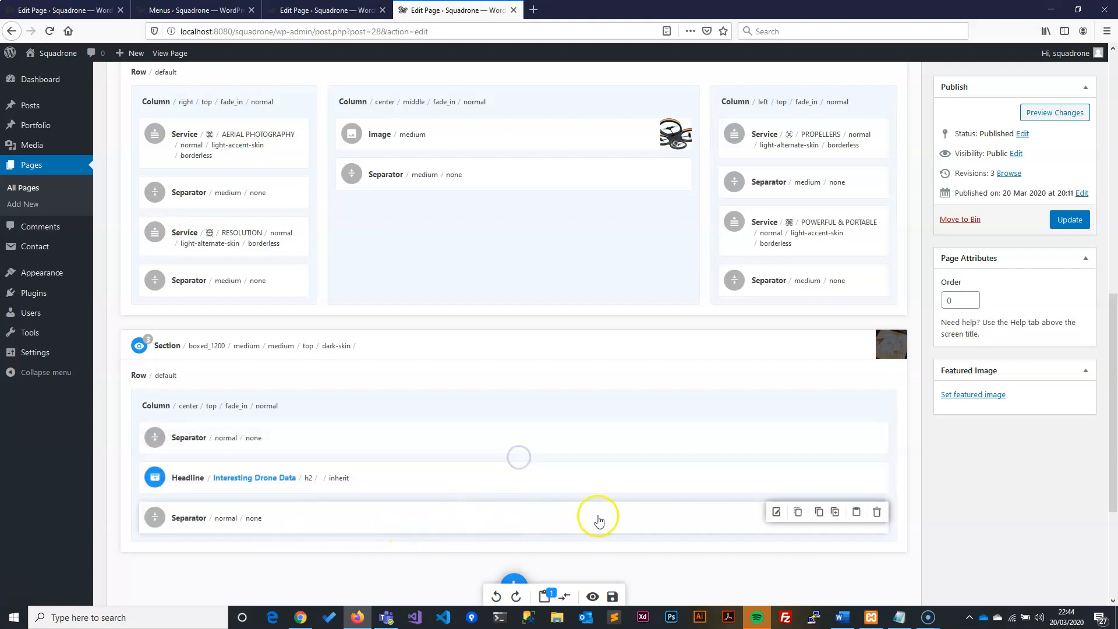
Set the bottom spacing of the separator below the "Interesting Drone Data" headline to Medium
{"action": "left_click", "coordinate": [776, 512]}
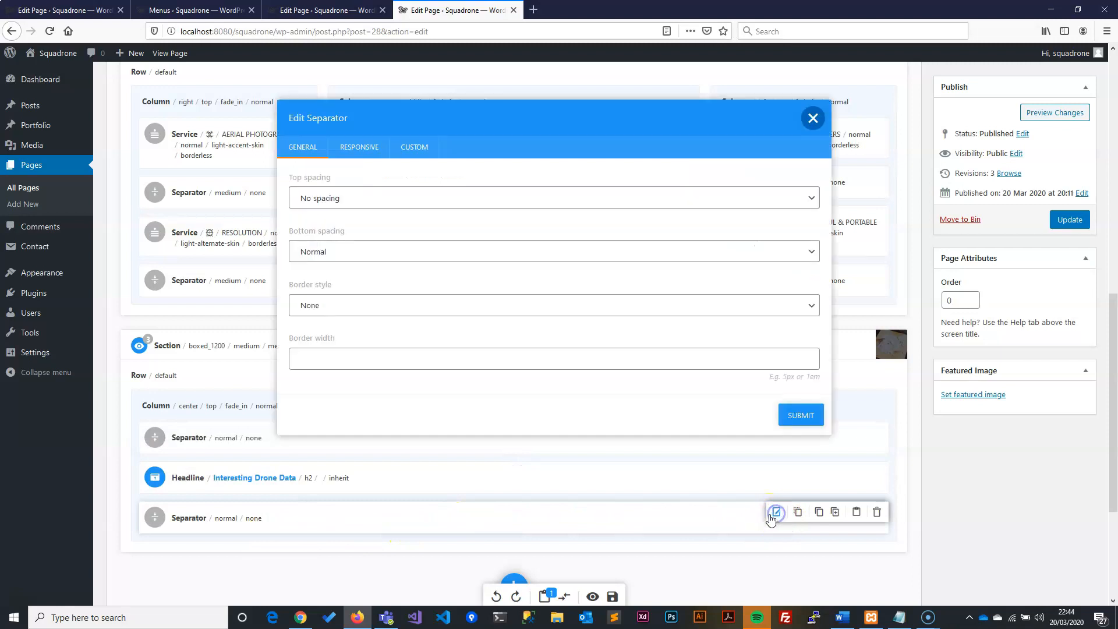
{"action": "left_click", "coordinate": [339, 256]}
{"action": "left_click", "coordinate": [318, 331]}
{"action": "left_click", "coordinate": [800, 414]}
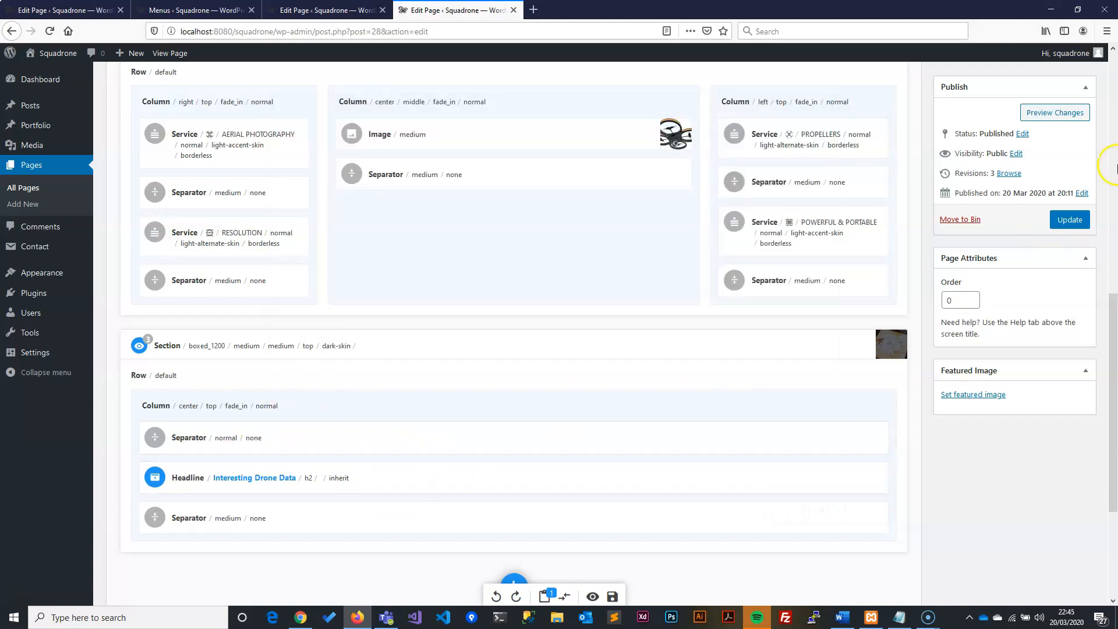
Update the Home page and preview its changes down to the "Interesting Drone Data" section
{"action": "left_click", "coordinate": [1069, 222]}
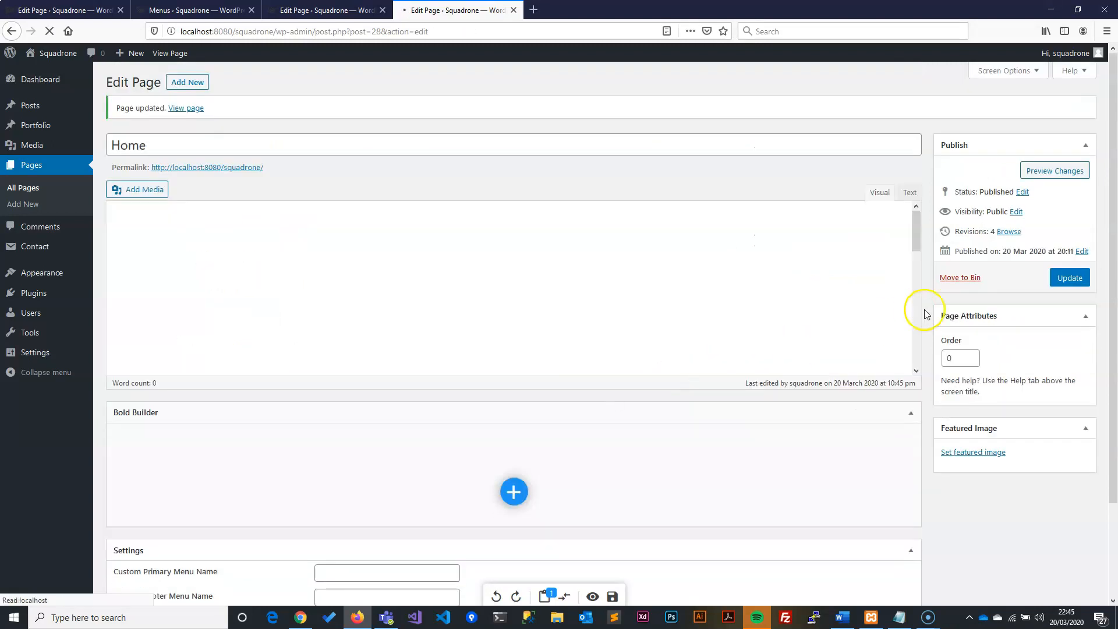
{"action": "scroll", "coordinate": [358, 527], "scroll_direction": "down", "scroll_amount": 3}
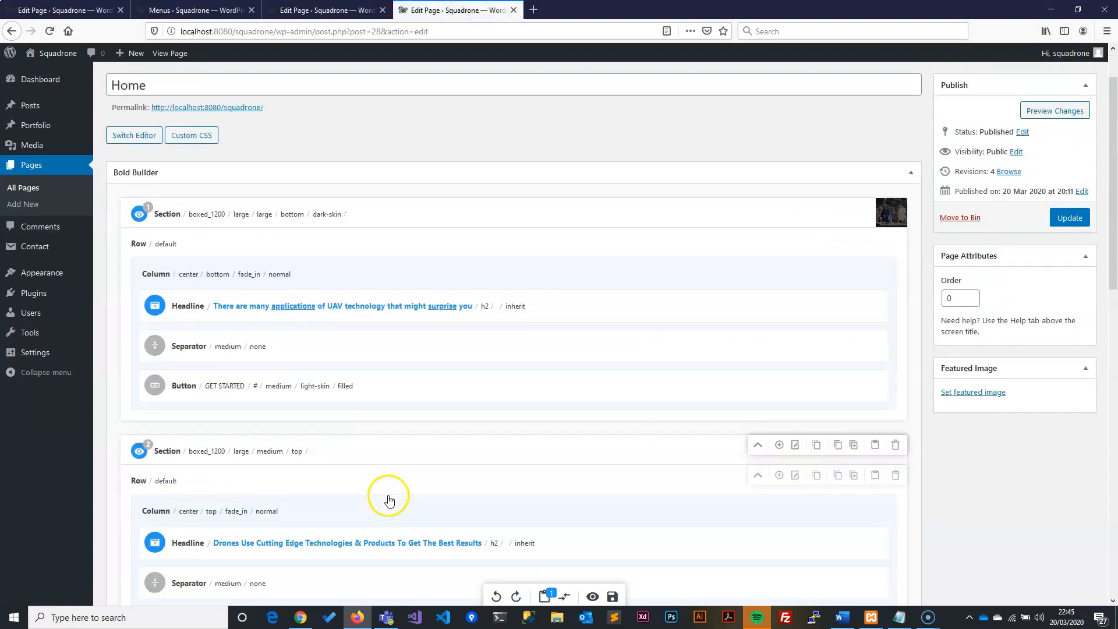
{"action": "left_click", "coordinate": [1046, 112]}
{"action": "scroll", "coordinate": [489, 336], "scroll_direction": "down", "scroll_amount": 8}
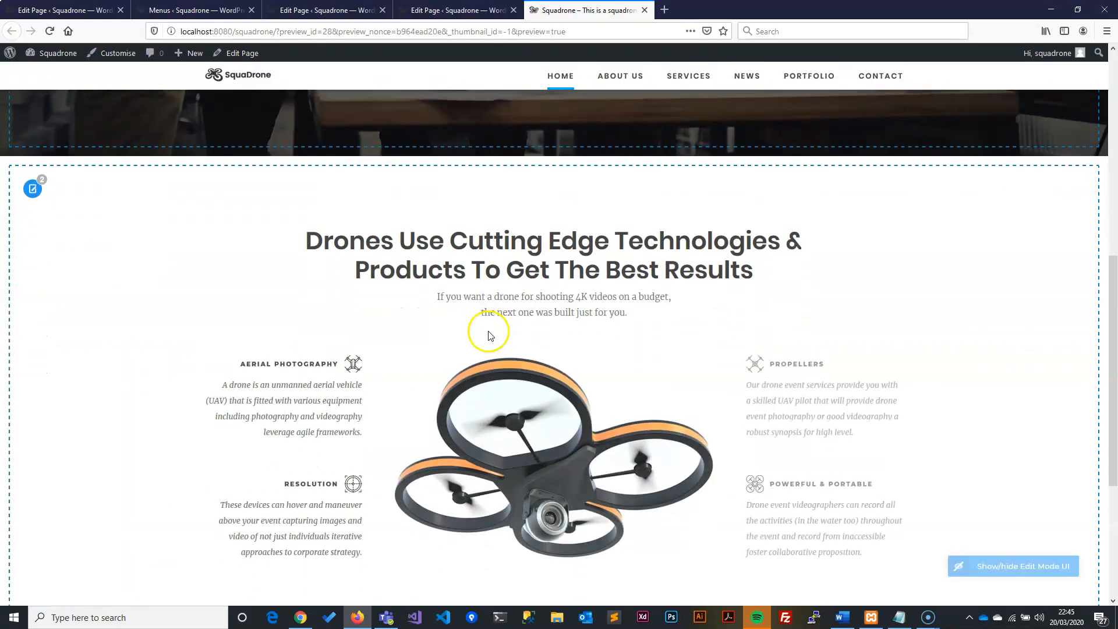
{"action": "scroll", "coordinate": [727, 338], "scroll_direction": "down", "scroll_amount": 4}
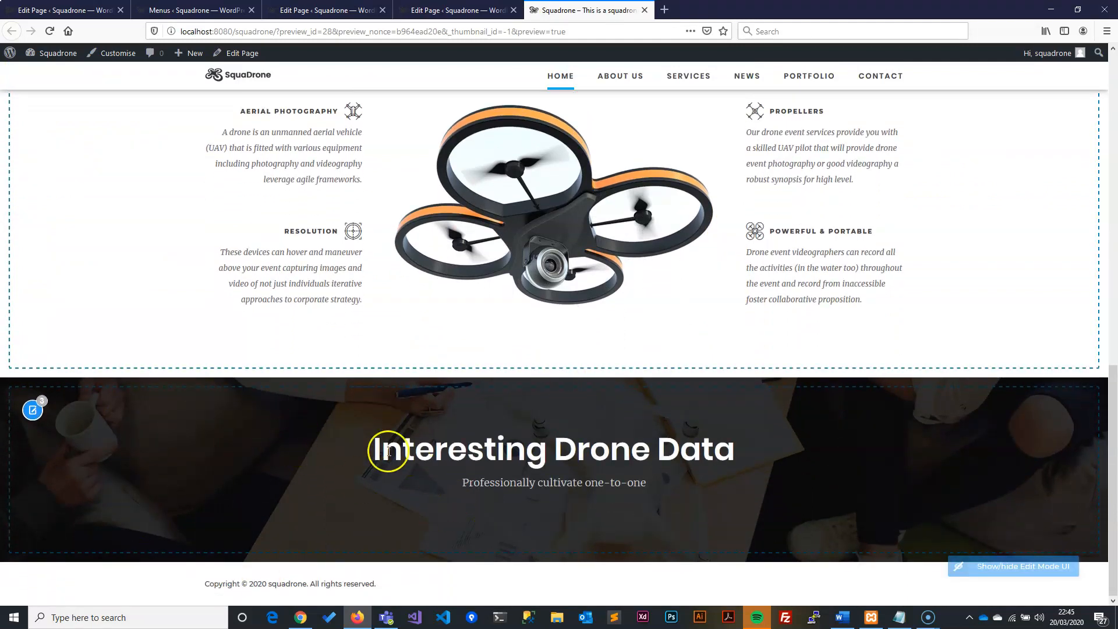
Return to the page editor and paste a copy of the "Interesting Drone Data" row beneath the original in the same section
{"action": "left_click", "coordinate": [446, 10]}
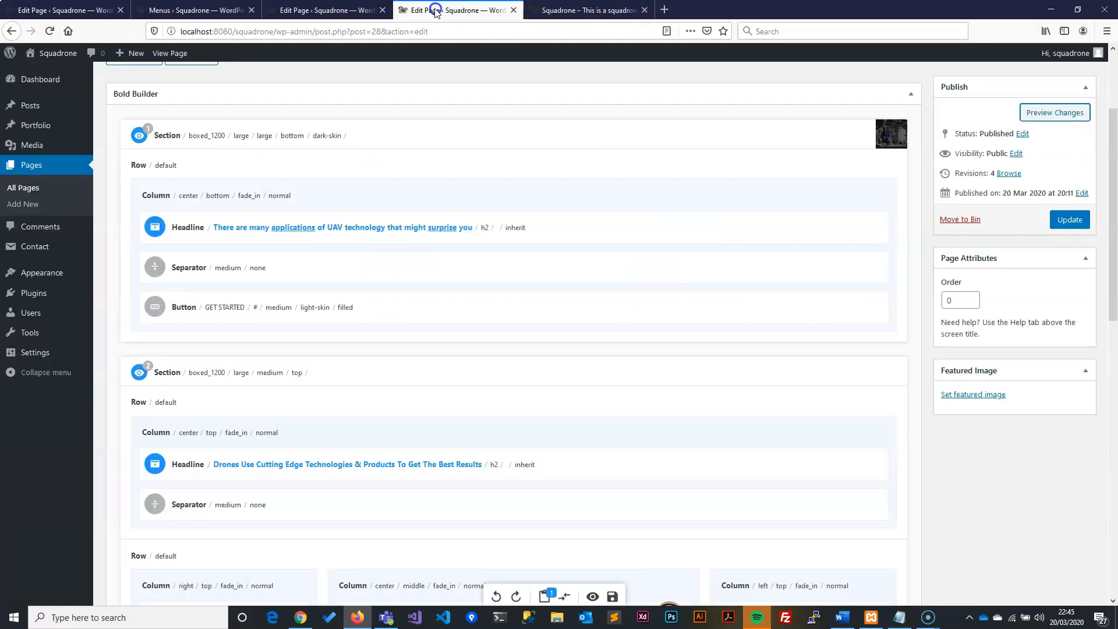
{"action": "scroll", "coordinate": [373, 335], "scroll_direction": "down", "scroll_amount": 7}
{"action": "scroll", "coordinate": [369, 334], "scroll_direction": "down", "scroll_amount": 4}
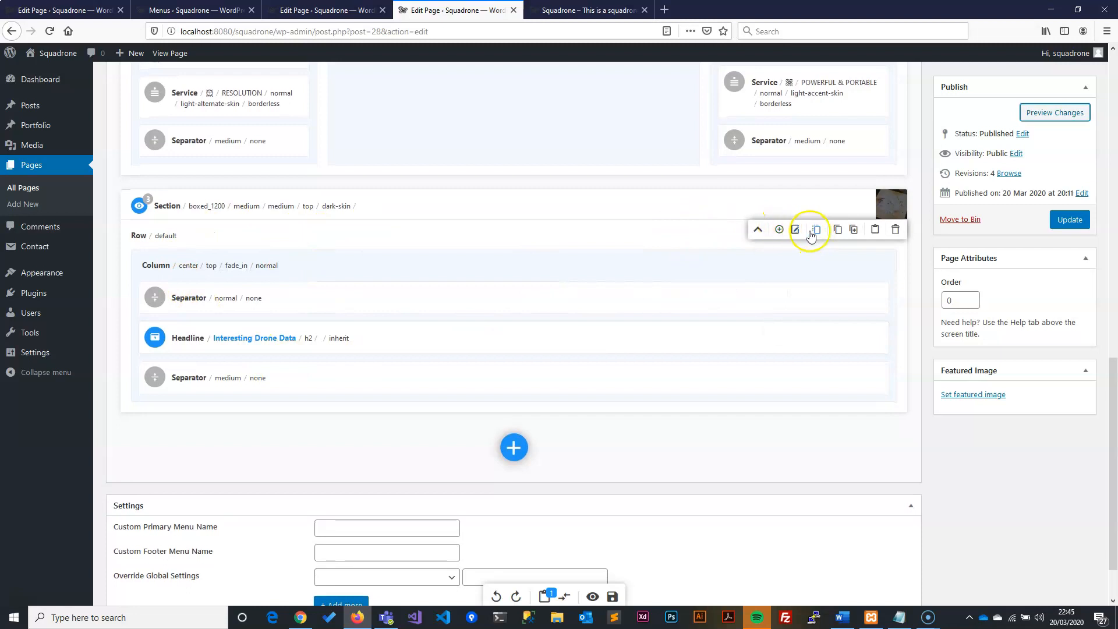
{"action": "left_click", "coordinate": [838, 231]}
{"action": "left_click", "coordinate": [879, 230]}
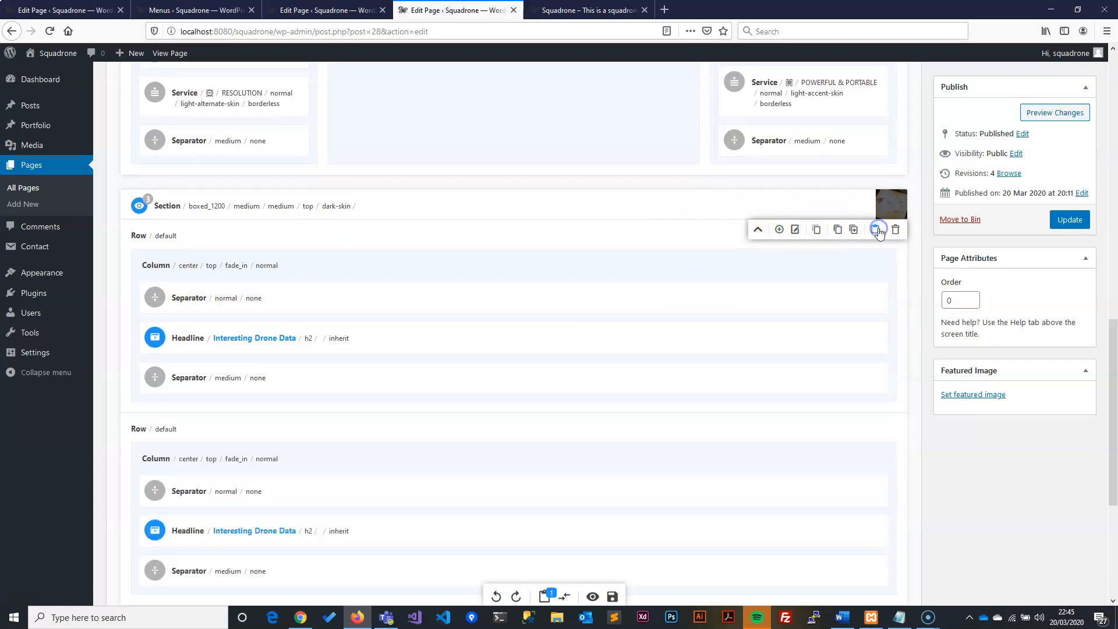
Delete both separators, the headline and the column from the copied row, leaving the row empty
{"action": "scroll", "coordinate": [310, 387], "scroll_direction": "down", "scroll_amount": 3}
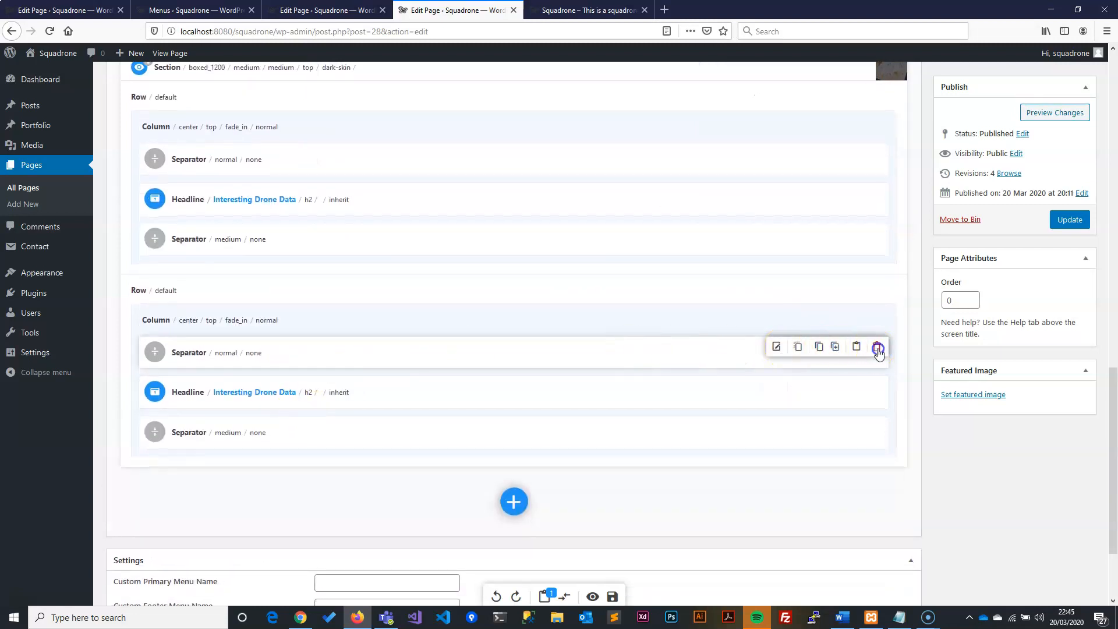
{"action": "left_click", "coordinate": [877, 348]}
{"action": "left_click", "coordinate": [877, 347]}
{"action": "left_click", "coordinate": [877, 347]}
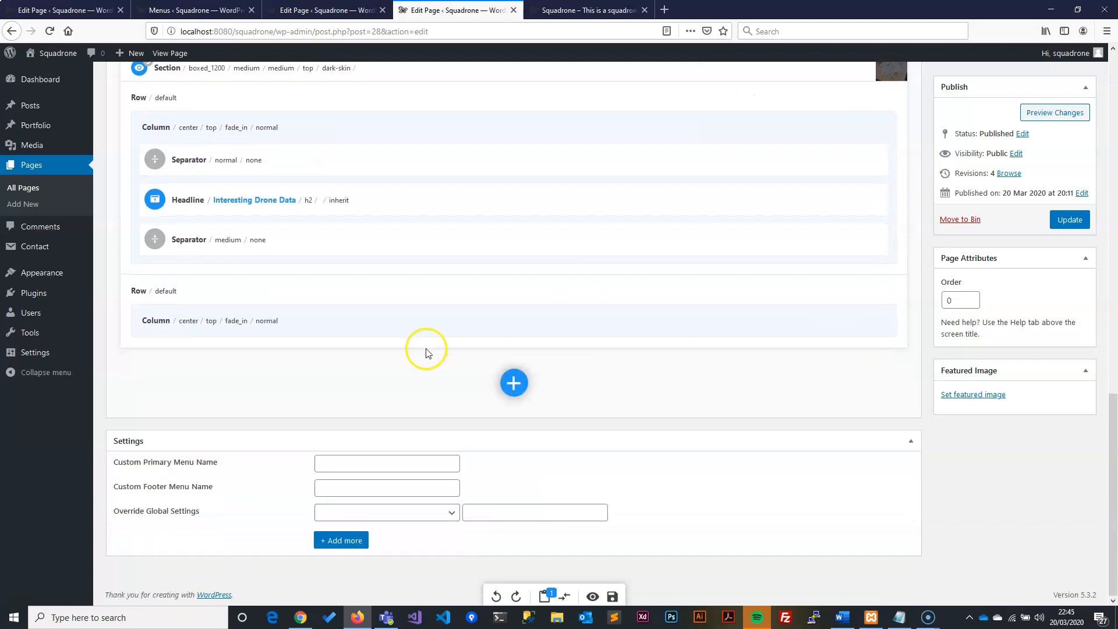
{"action": "mouse_move", "coordinate": [186, 324]}
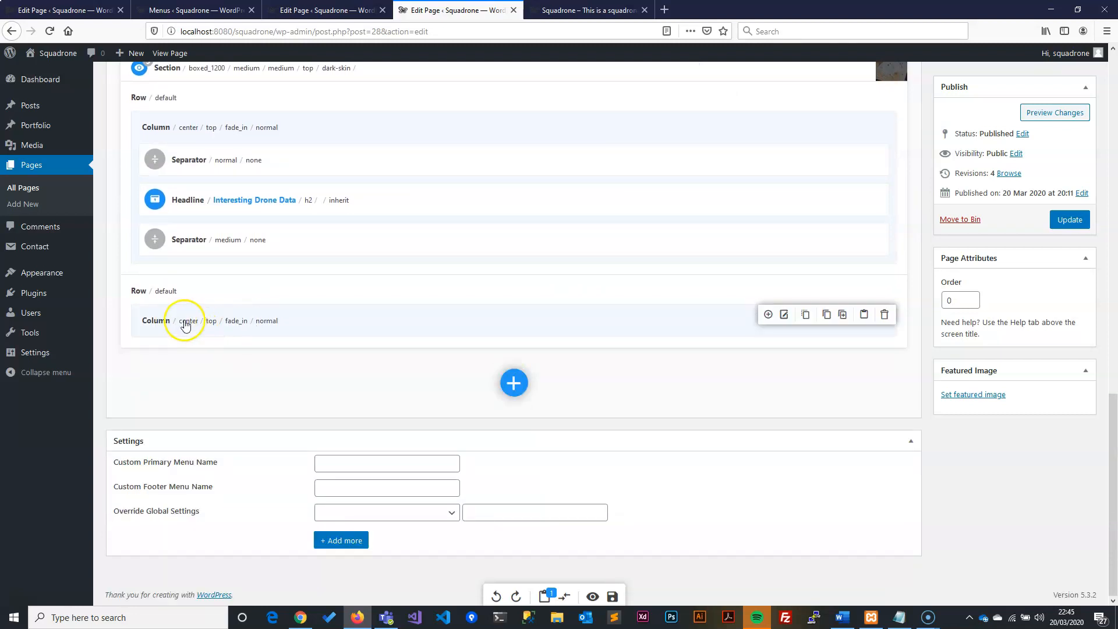
{"action": "left_click", "coordinate": [884, 315]}
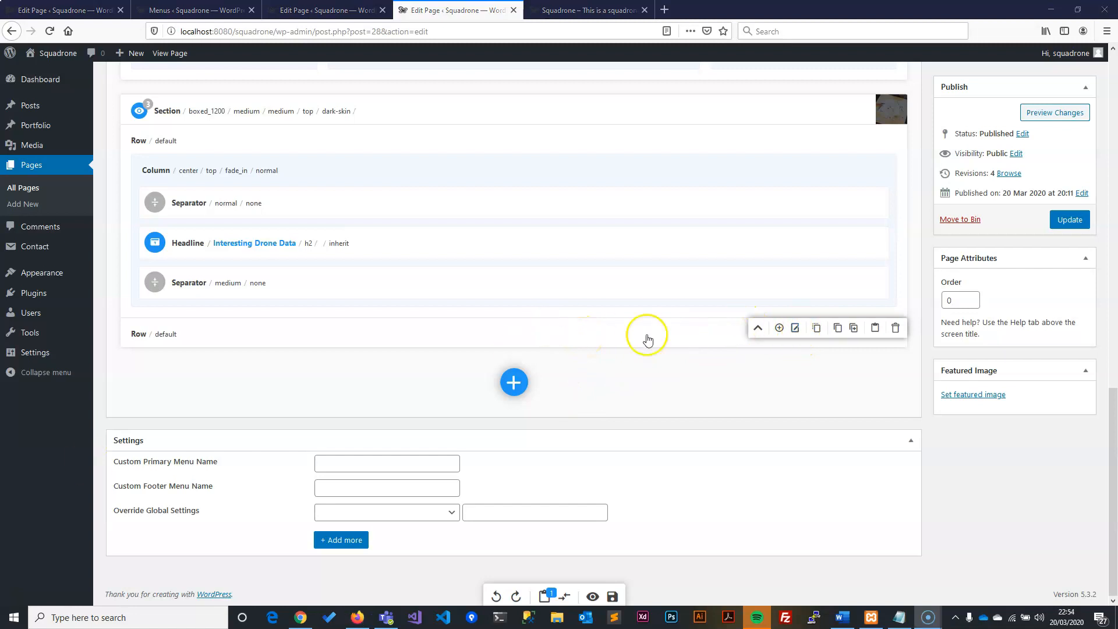
Give the empty row a four-column layout of 1/4+1/4+1/4+1/4
{"action": "left_click", "coordinate": [778, 329]}
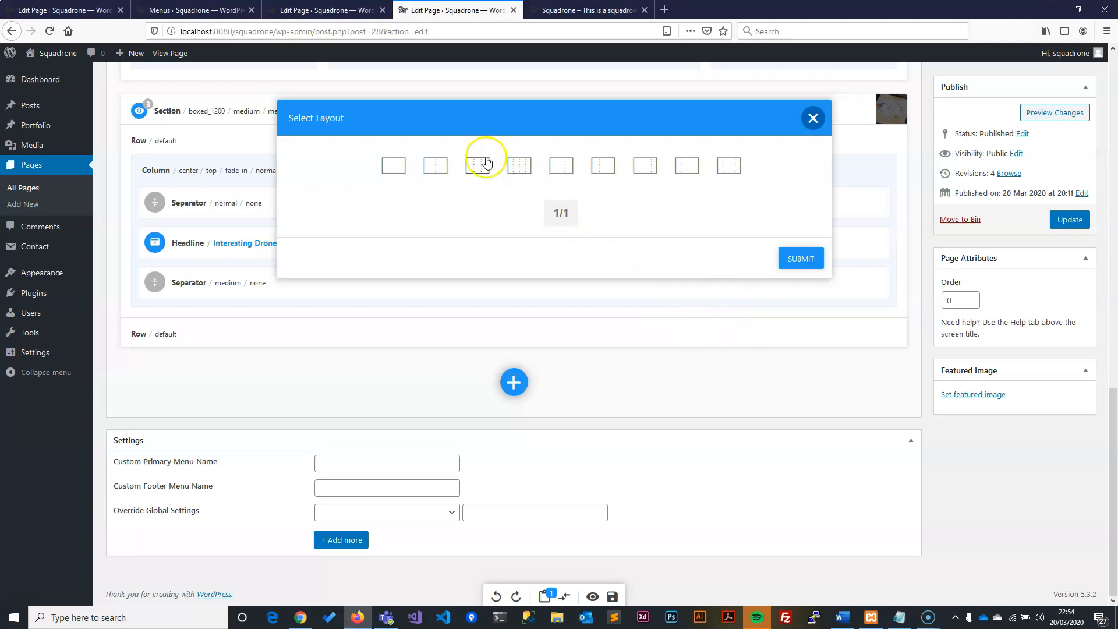
{"action": "left_click", "coordinate": [519, 168]}
{"action": "left_click_drag", "start_coordinate": [522, 216], "coordinate": [574, 215]}
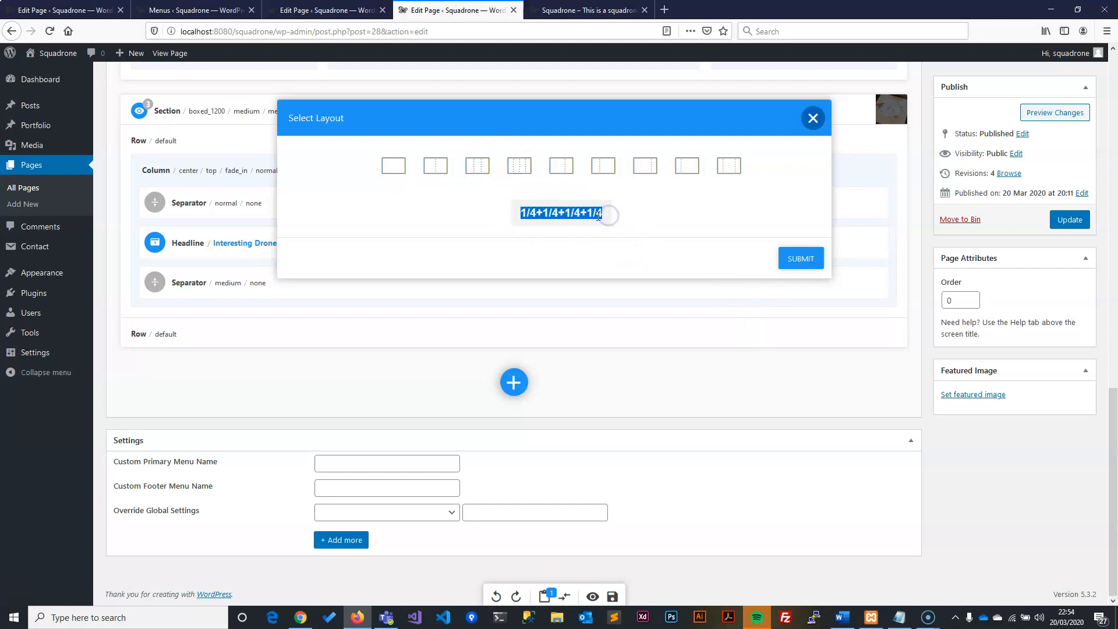
{"action": "type", "text": "1"}
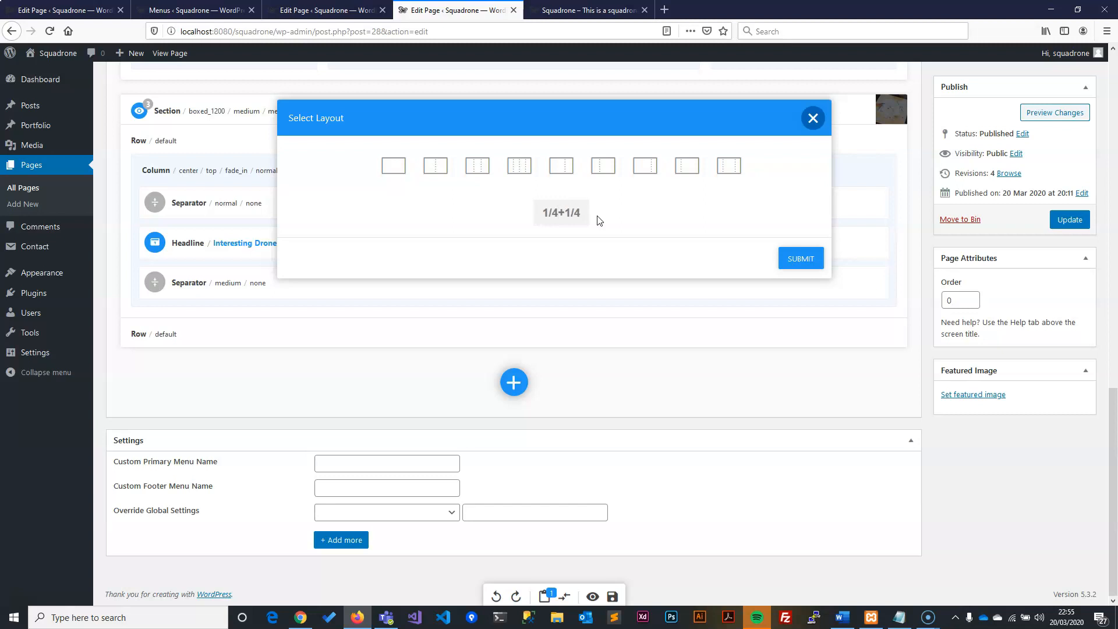
{"action": "left_click", "coordinate": [519, 165]}
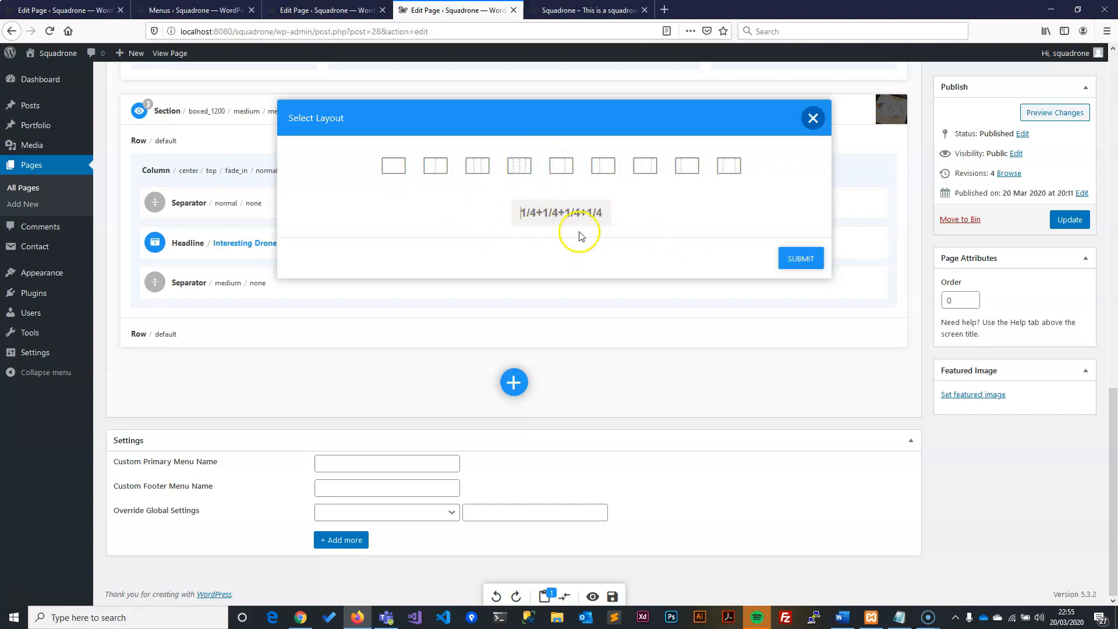
{"action": "left_click", "coordinate": [798, 258]}
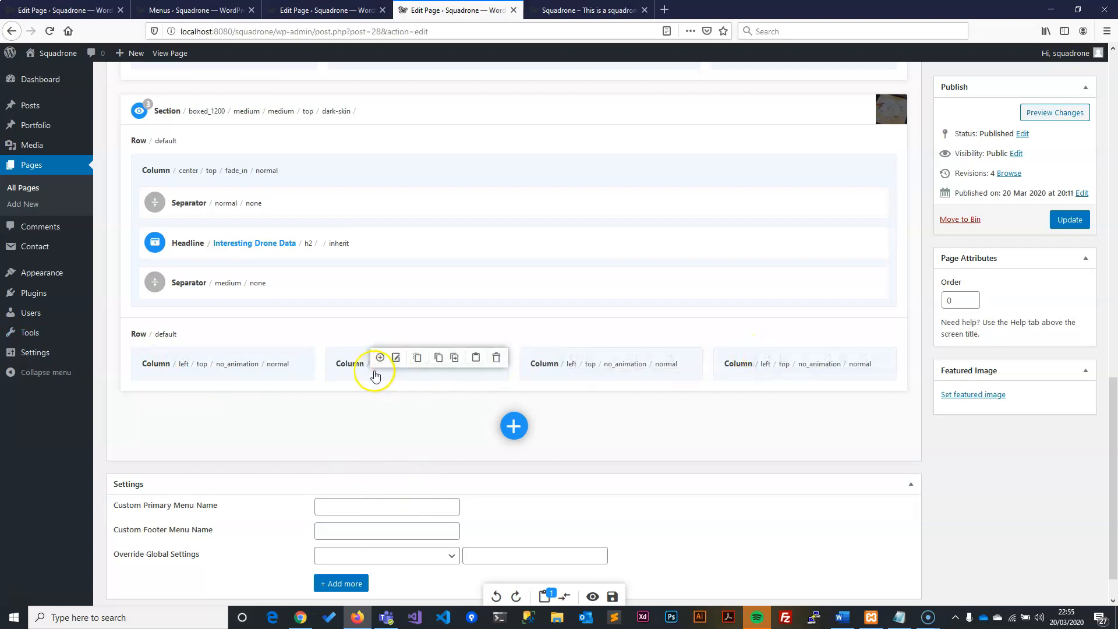
Set the animation of the first column in the four-column row to Fade In
{"action": "mouse_move", "coordinate": [227, 366]}
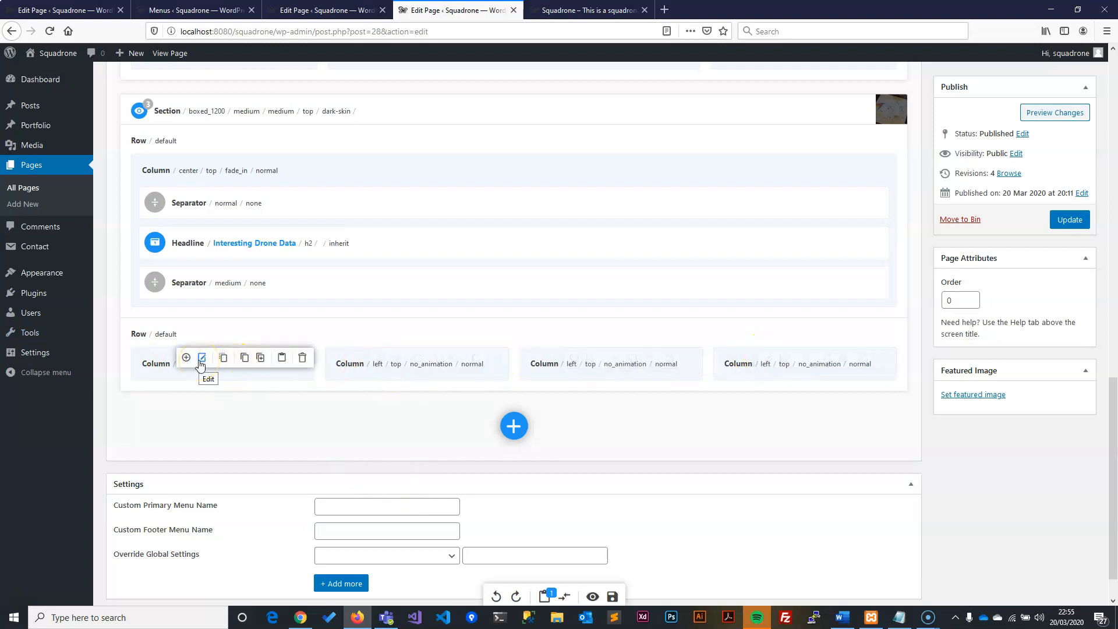
{"action": "left_click", "coordinate": [200, 360]}
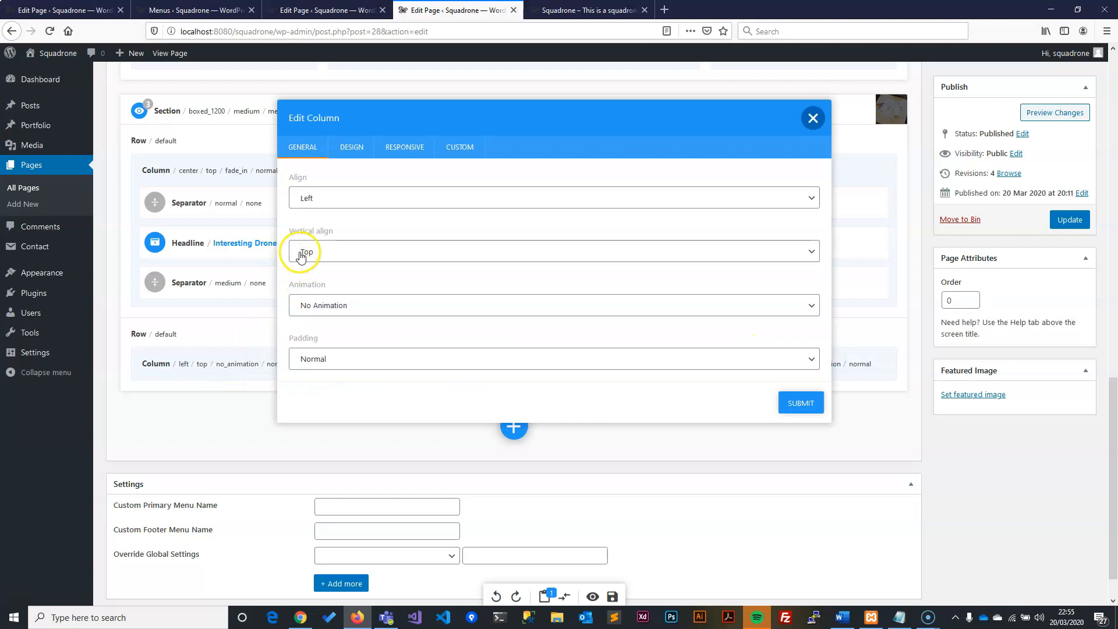
{"action": "left_click", "coordinate": [337, 317]}
{"action": "left_click", "coordinate": [329, 337]}
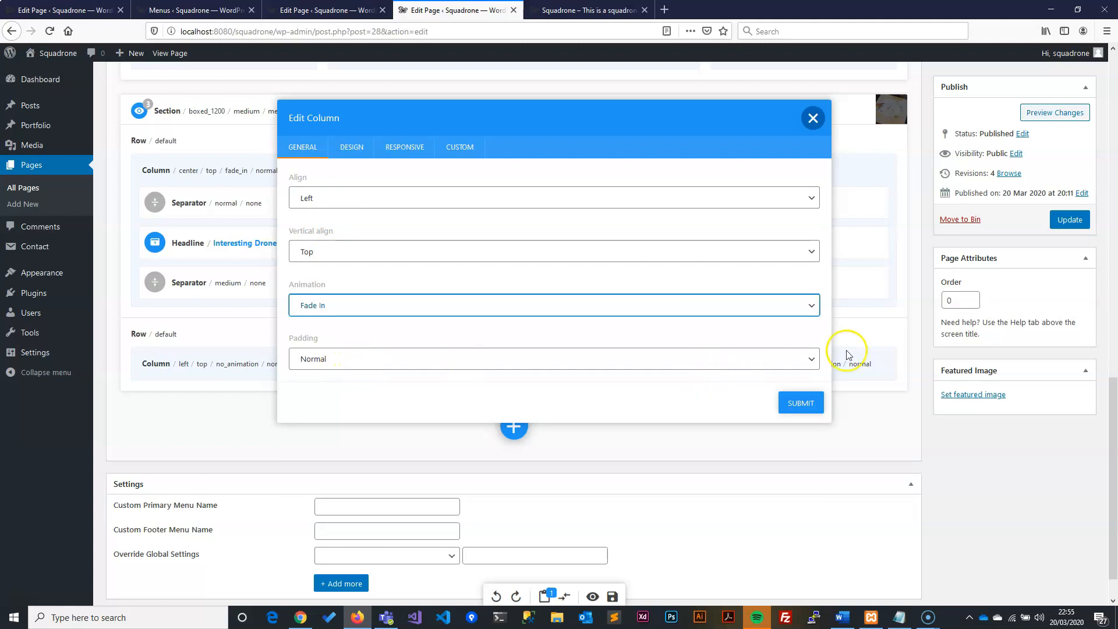
{"action": "left_click", "coordinate": [801, 403]}
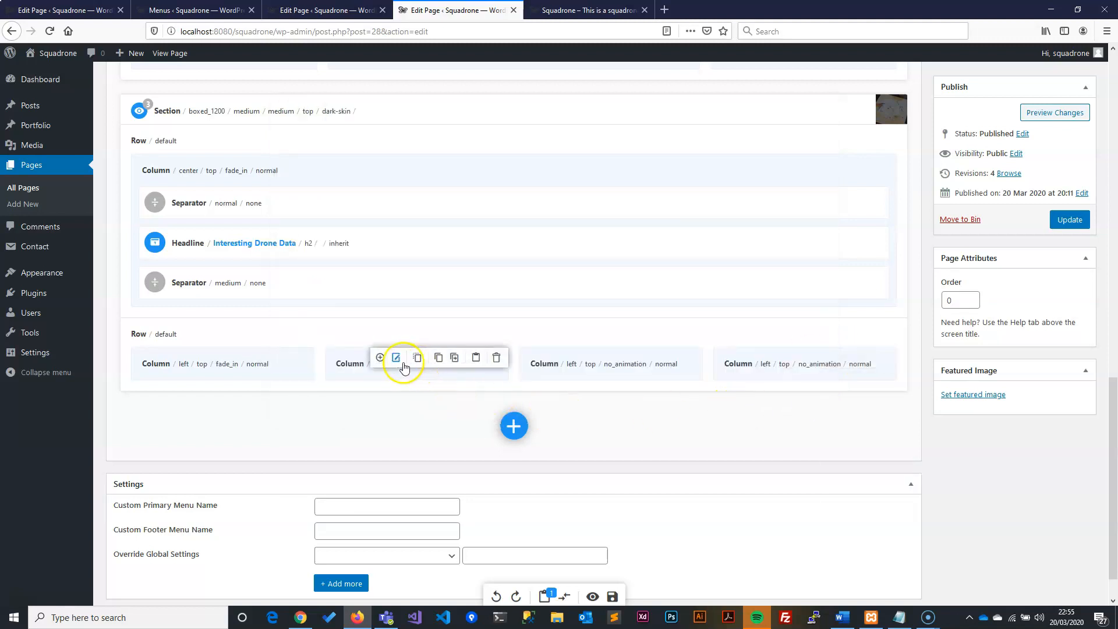
Set the animation of the second column in the four-column row to Fade In
{"action": "left_click", "coordinate": [400, 361]}
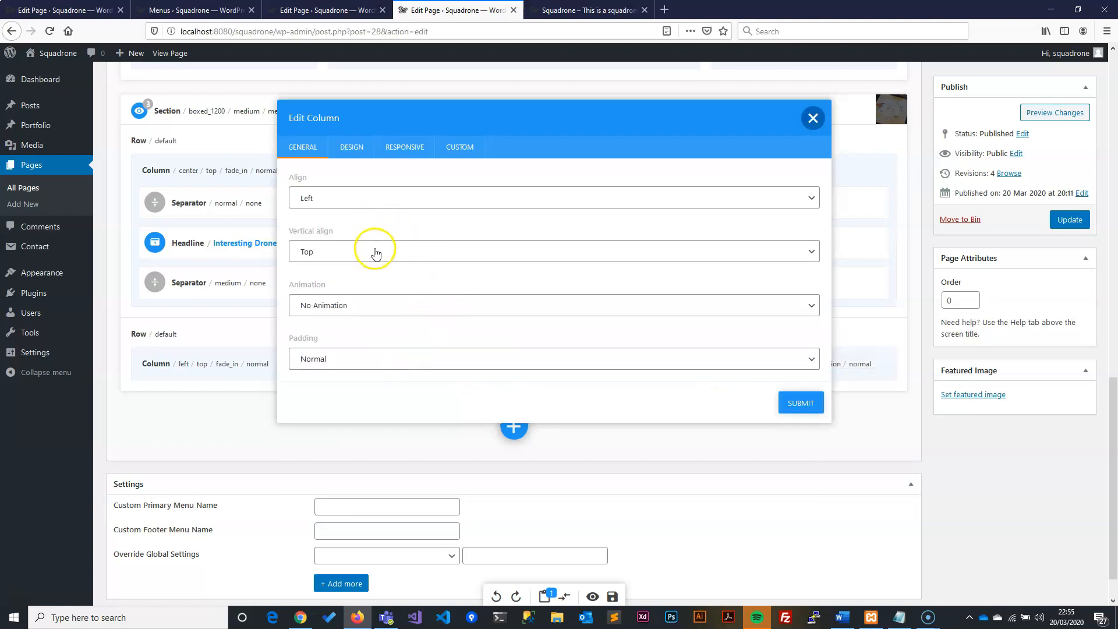
{"action": "left_click", "coordinate": [347, 304]}
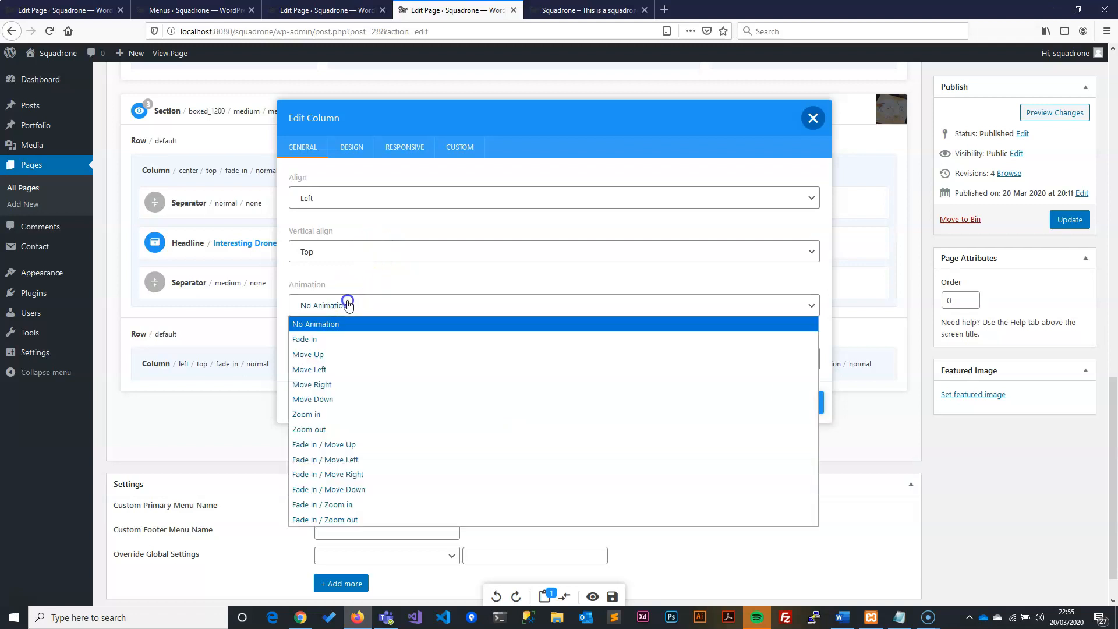
{"action": "left_click", "coordinate": [324, 339]}
{"action": "left_click", "coordinate": [801, 403]}
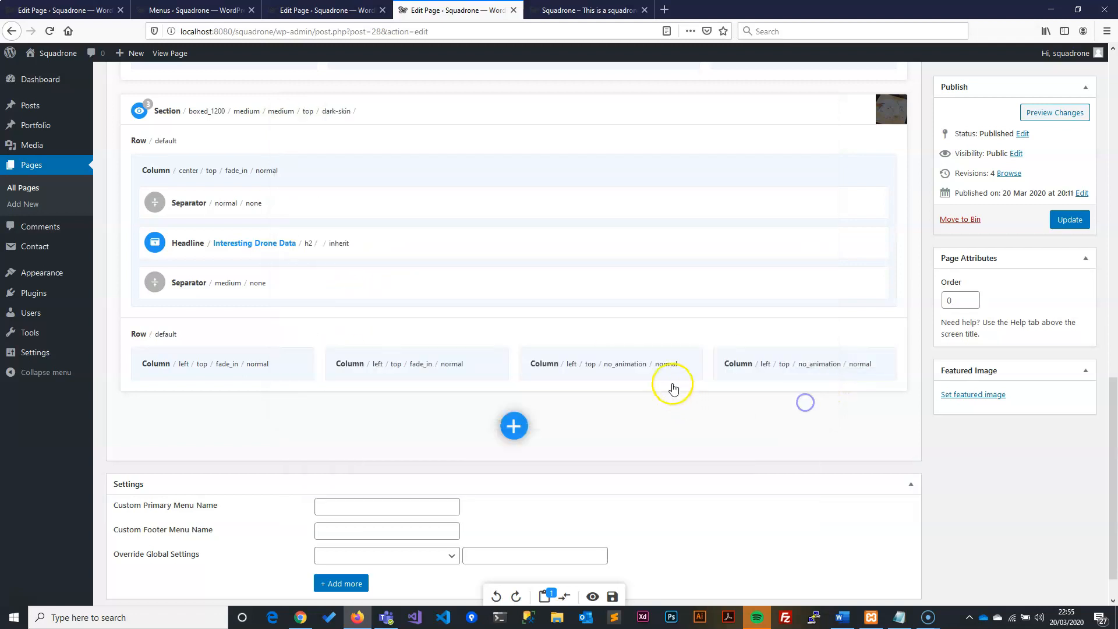
Set the animation of the third column in the four-column row to Fade In
{"action": "left_click", "coordinate": [591, 359]}
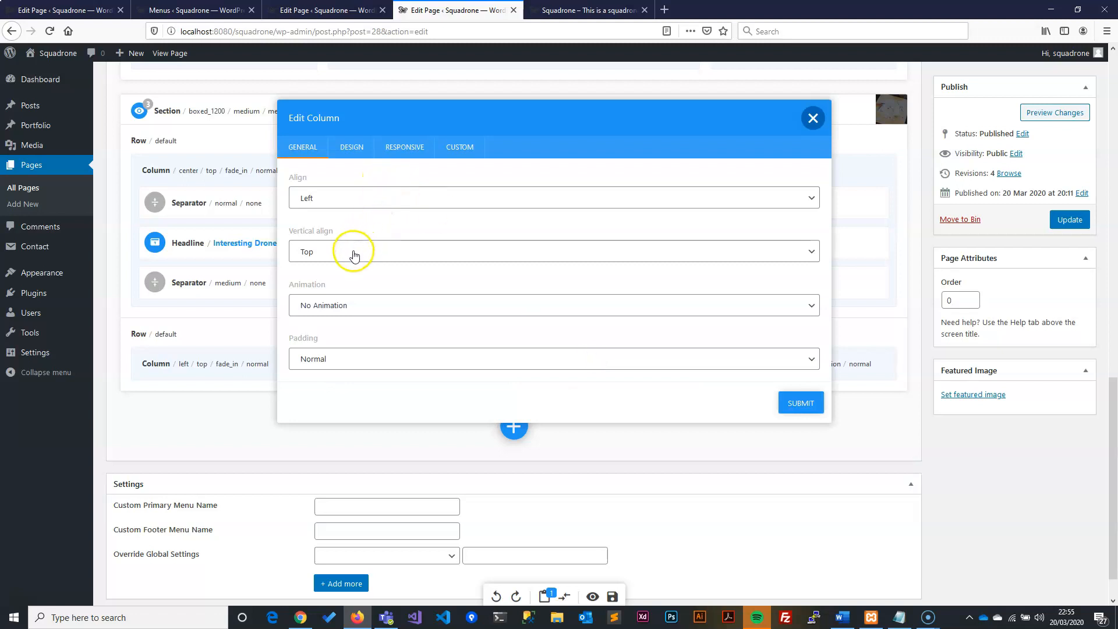
{"action": "left_click", "coordinate": [347, 305]}
{"action": "left_click", "coordinate": [319, 338]}
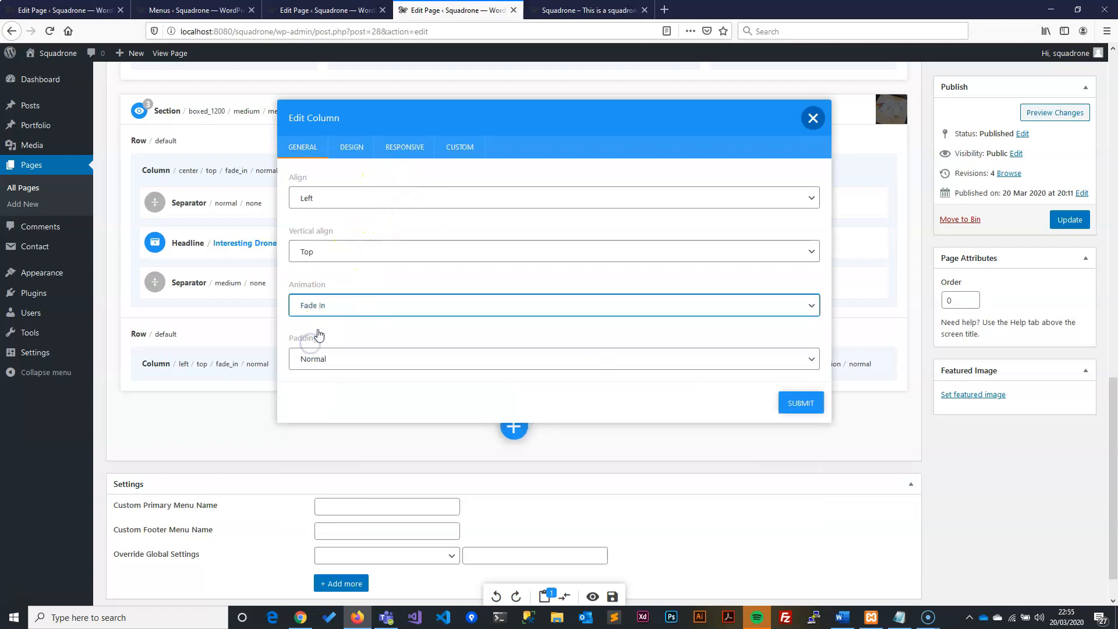
{"action": "left_click", "coordinate": [797, 402]}
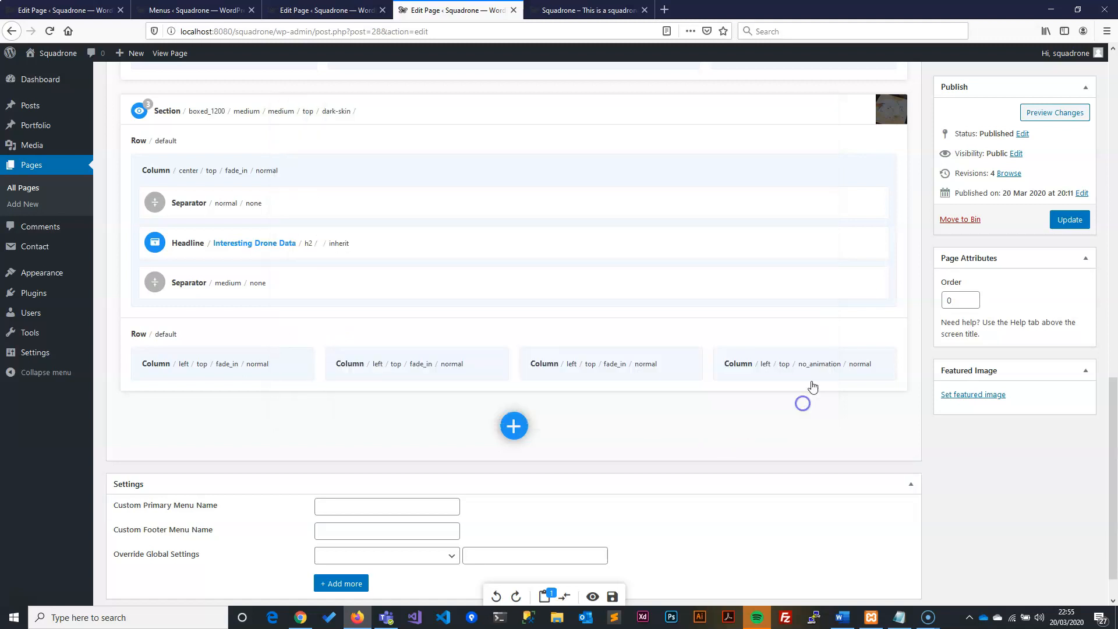
Set the animation of the fourth column in the four-column row to Fade In
{"action": "left_click", "coordinate": [781, 359]}
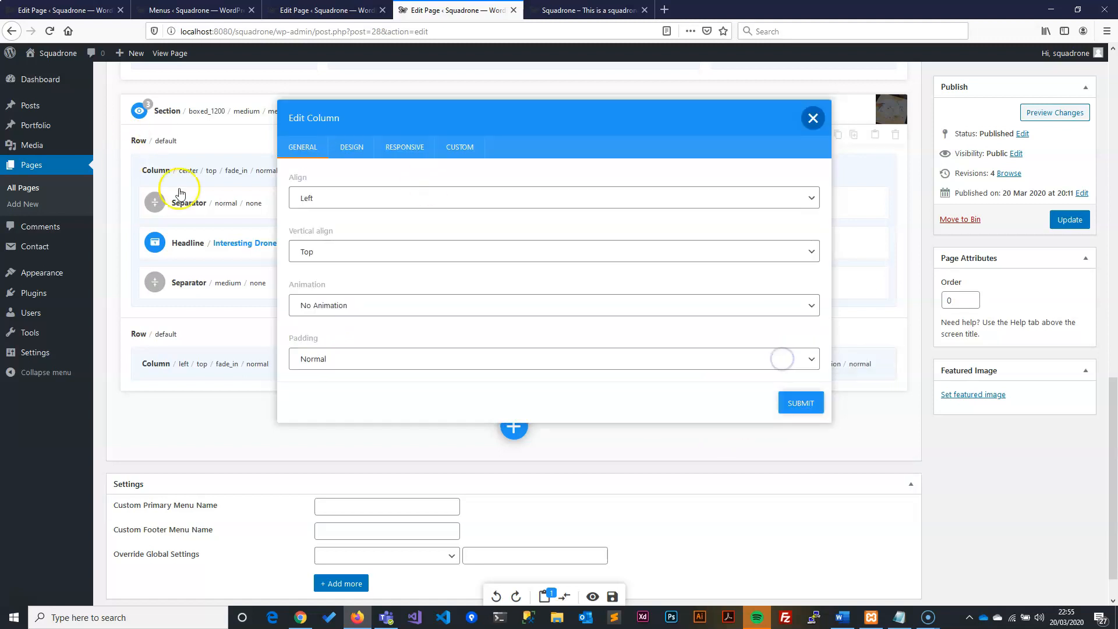
{"action": "left_click", "coordinate": [341, 310]}
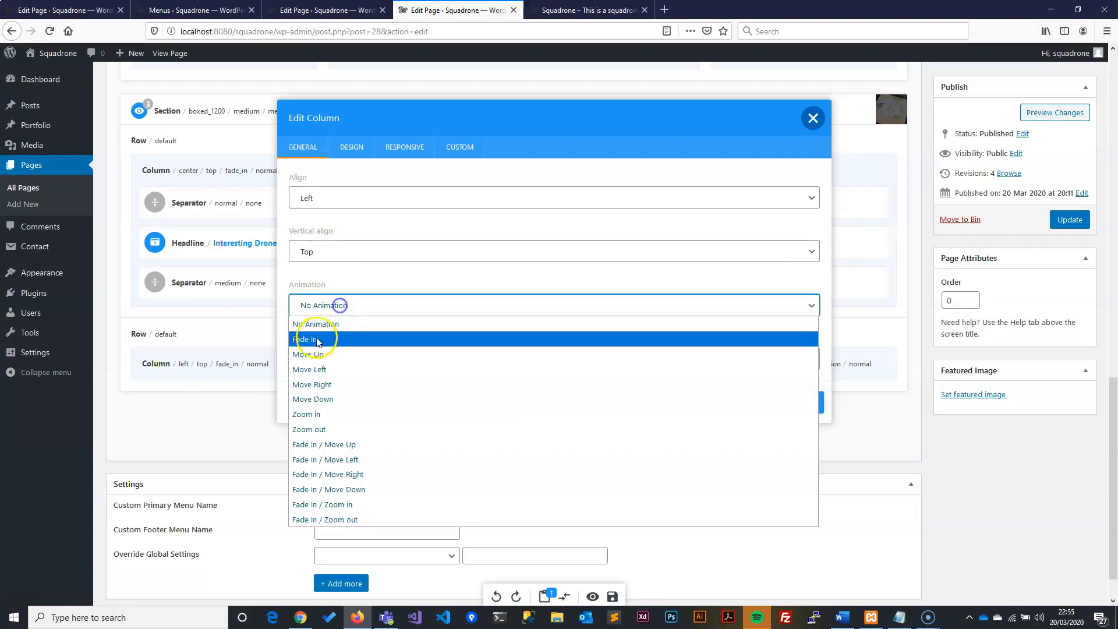
{"action": "left_click", "coordinate": [315, 339]}
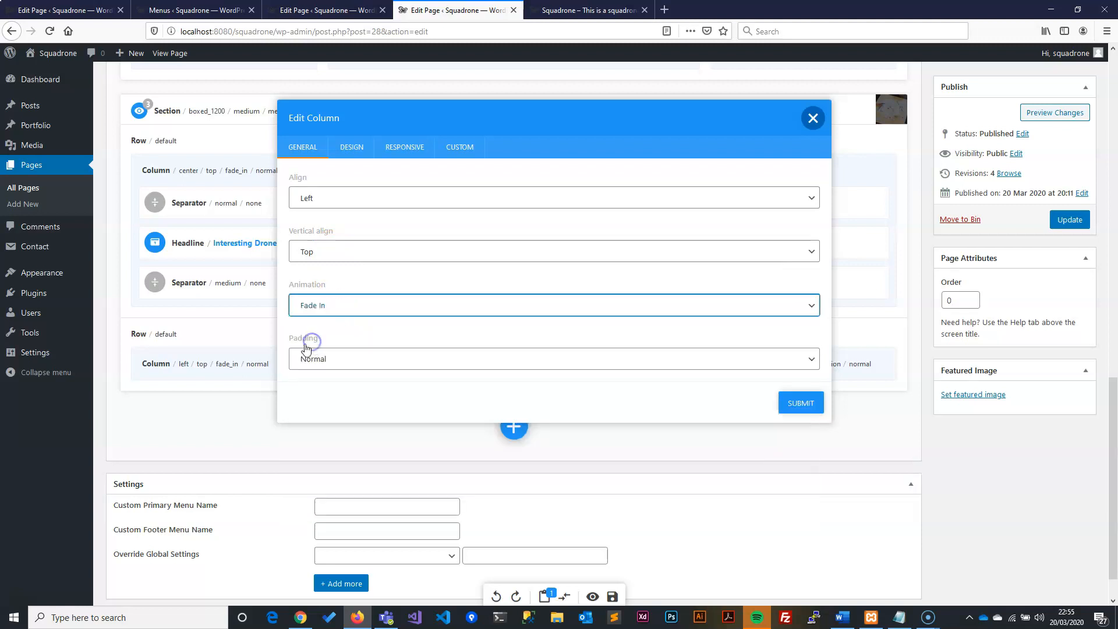
{"action": "left_click", "coordinate": [802, 406]}
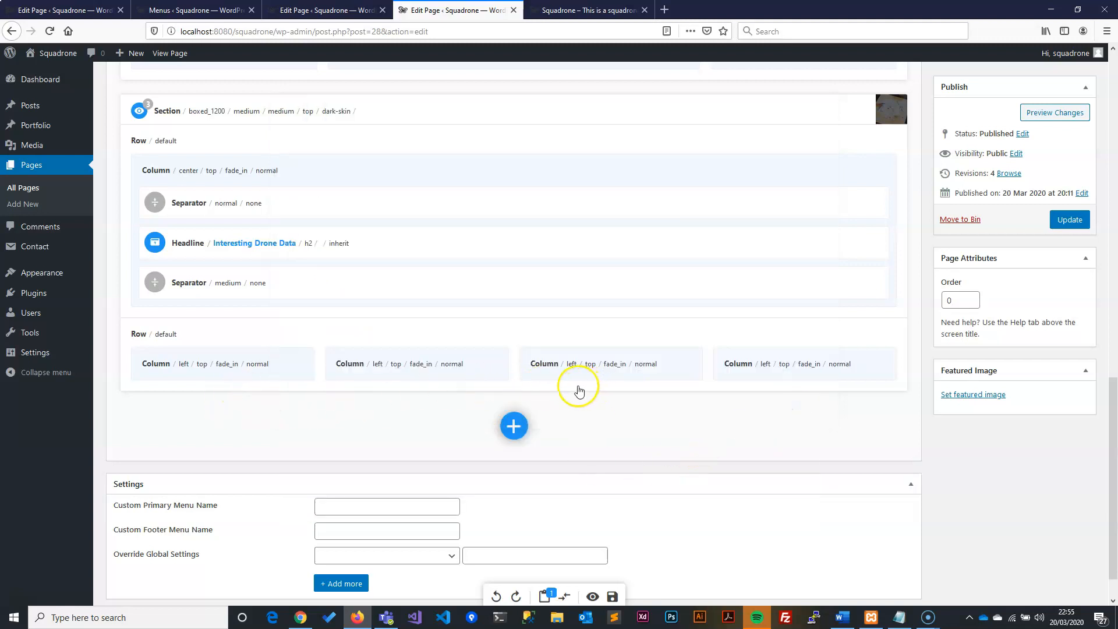
Add a Counter element to the first column of the four-column row
{"action": "mouse_move", "coordinate": [218, 372]}
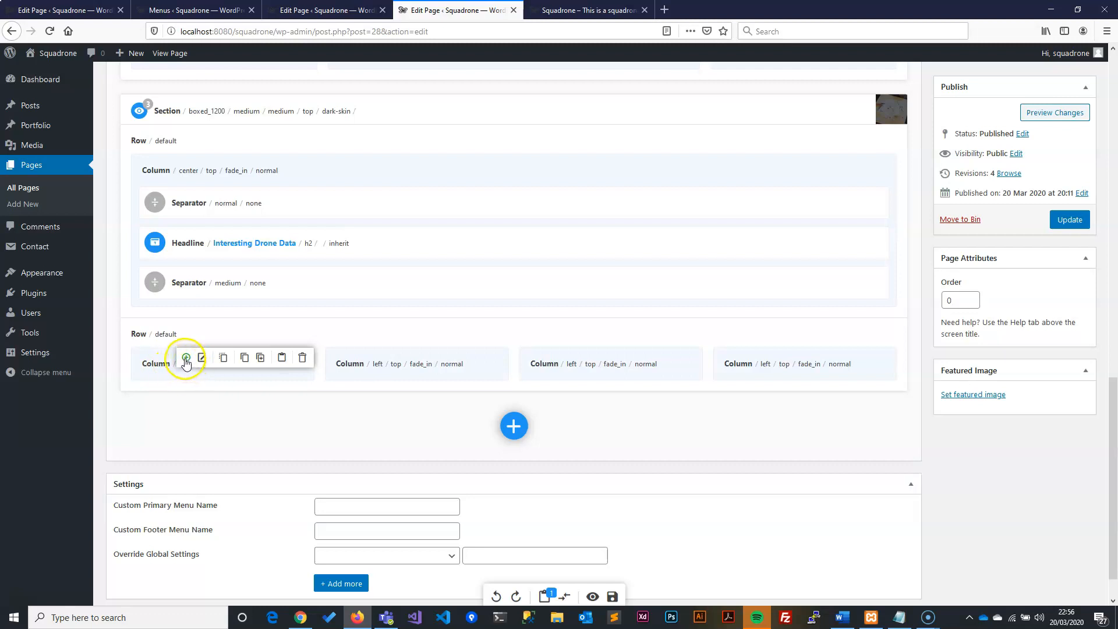
{"action": "left_click", "coordinate": [186, 362]}
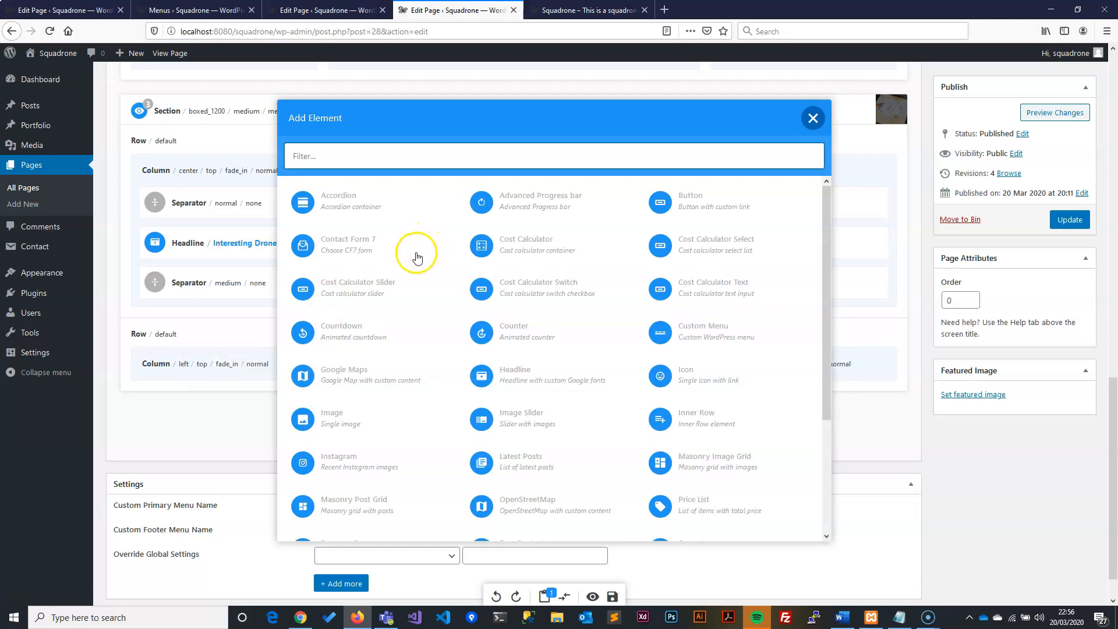
{"action": "type", "text": "coun"}
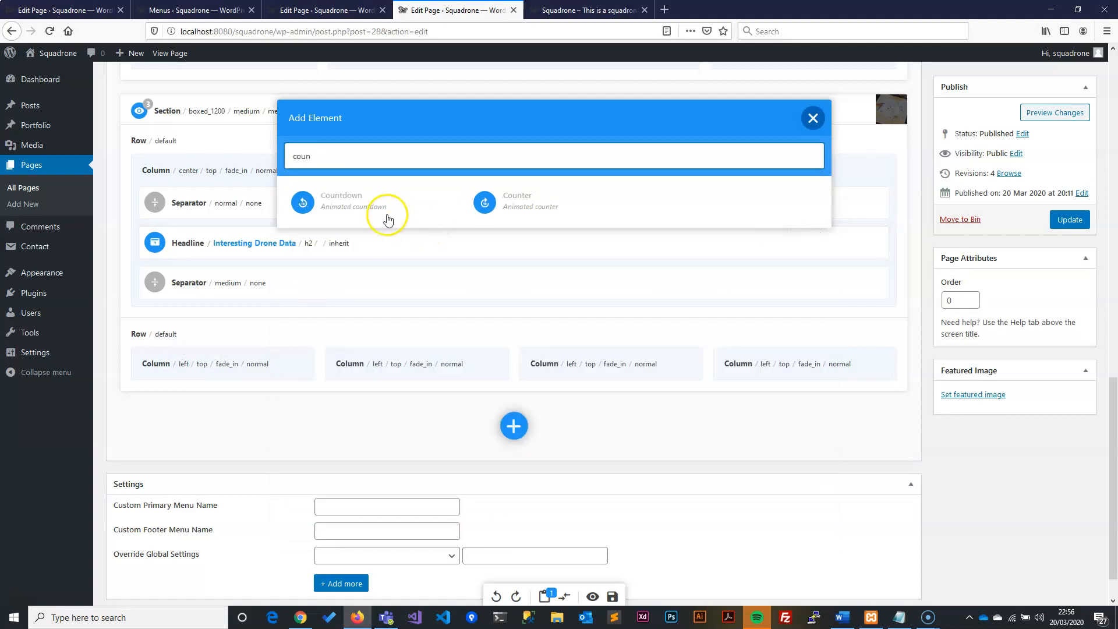
{"action": "left_click", "coordinate": [508, 201]}
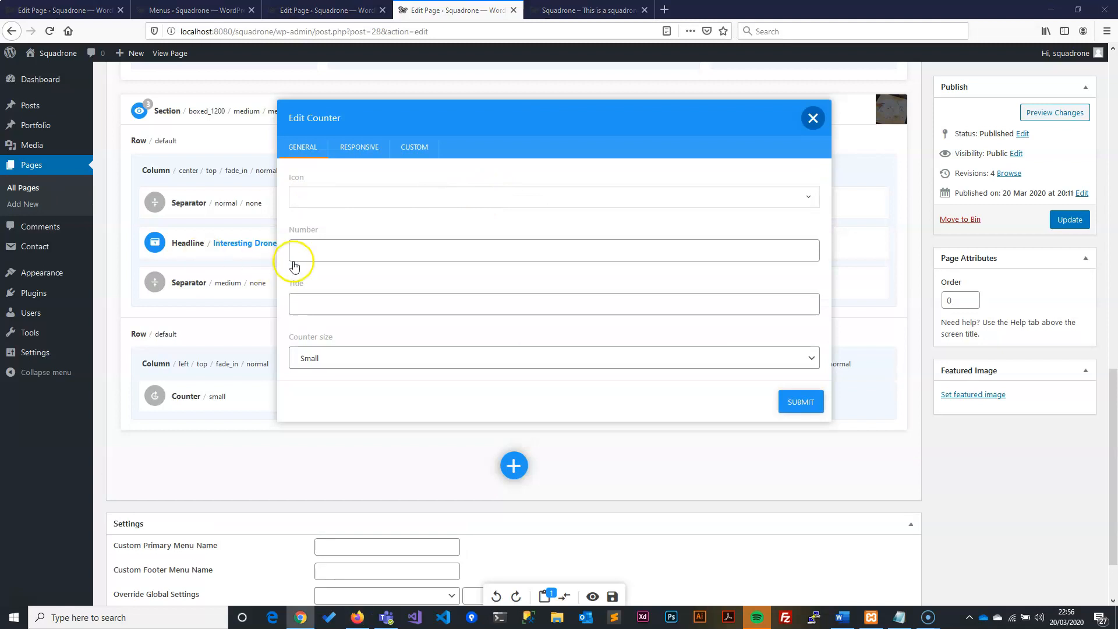
Find propeller icons and assign propeller-1 from the quapcopter set to the first column's counter
{"action": "left_click", "coordinate": [348, 200]}
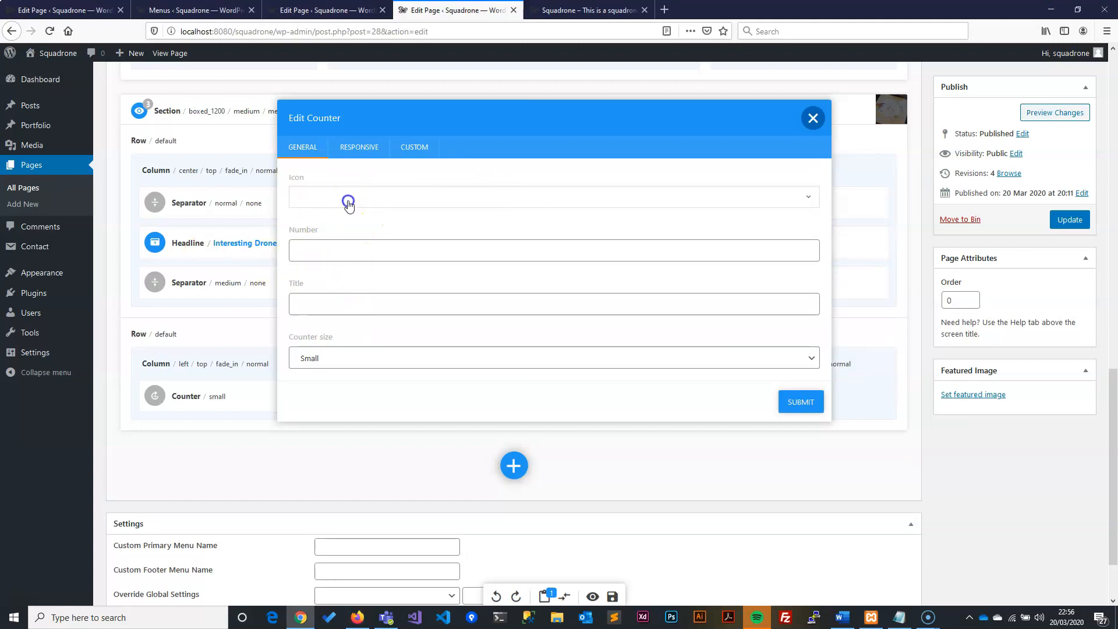
{"action": "left_click", "coordinate": [322, 225]}
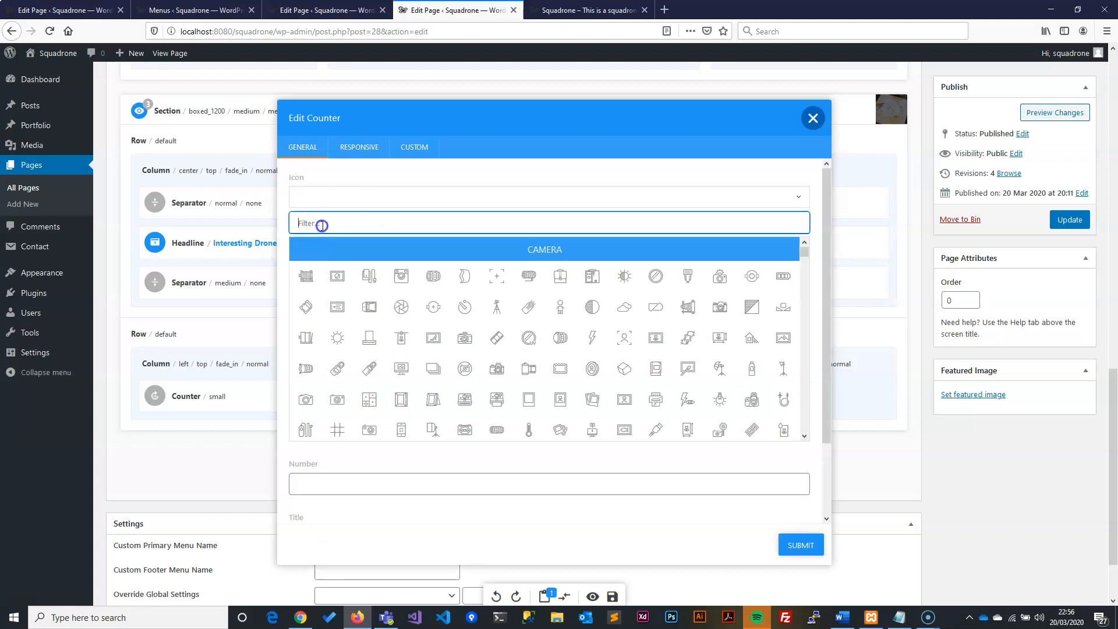
{"action": "type", "text": "propeller"}
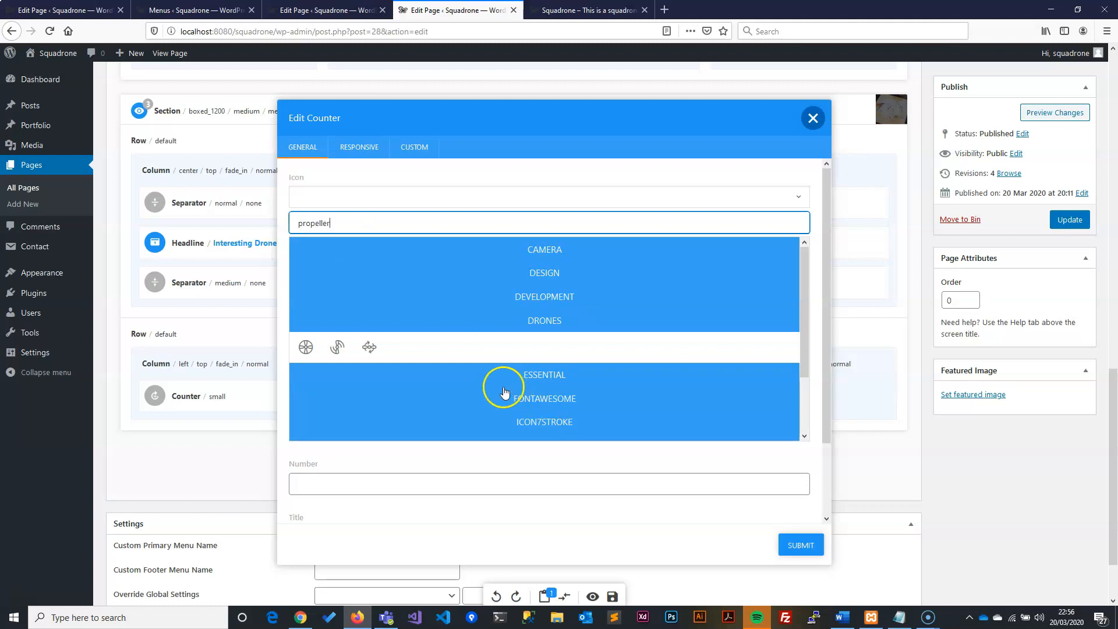
{"action": "scroll", "coordinate": [498, 382], "scroll_direction": "down", "scroll_amount": 2}
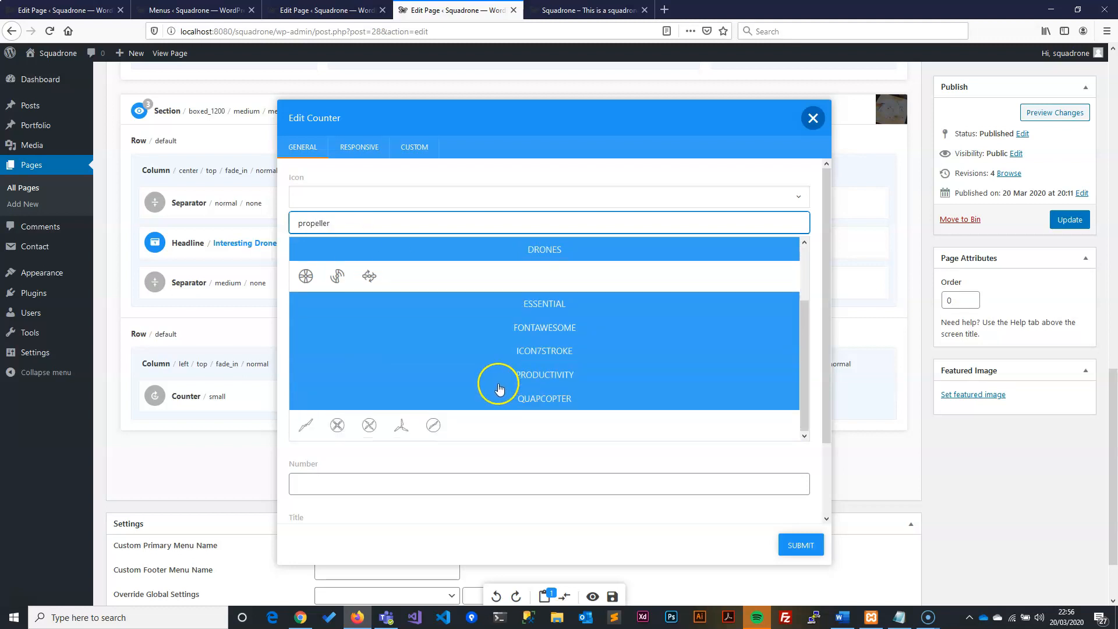
{"action": "left_click", "coordinate": [338, 427]}
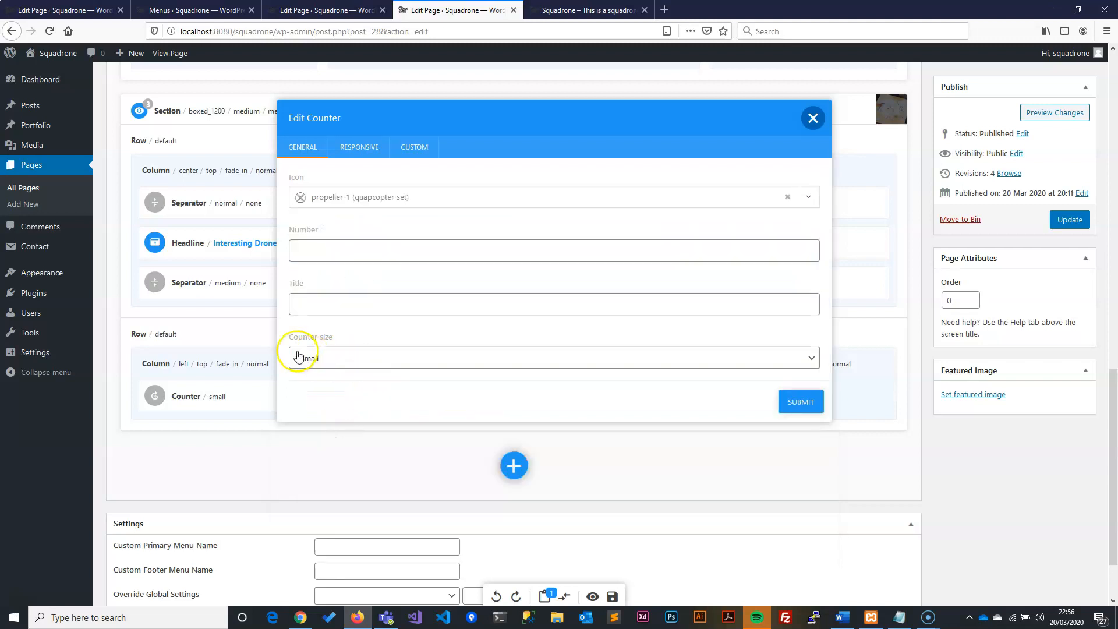
Set the first counter's number to 80, title to SATISFIED CLIENTS and size to Normal, and submit it
{"action": "left_click", "coordinate": [341, 249]}
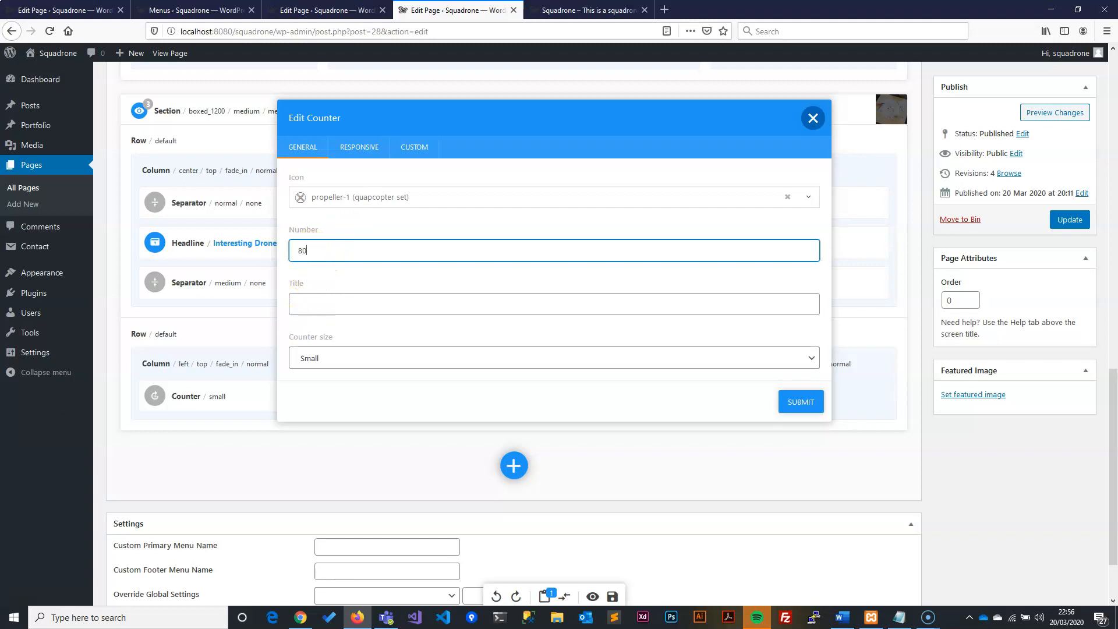
{"action": "key", "text": "alt+Tab"}
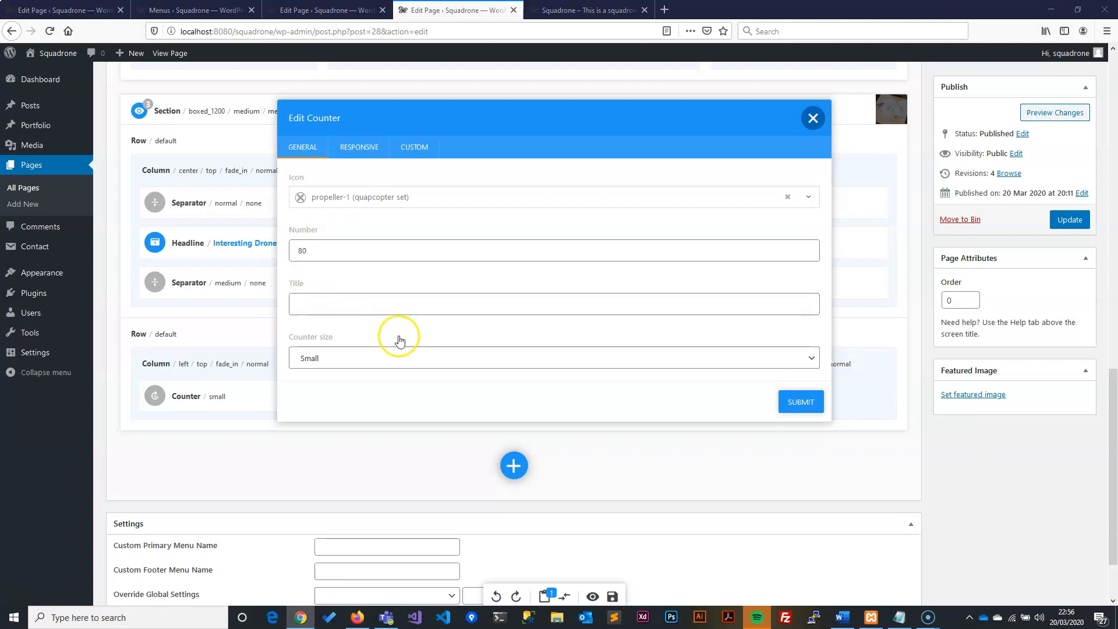
{"action": "left_click", "coordinate": [350, 305]}
{"action": "type", "text": "SATISFIED CLIENTS"}
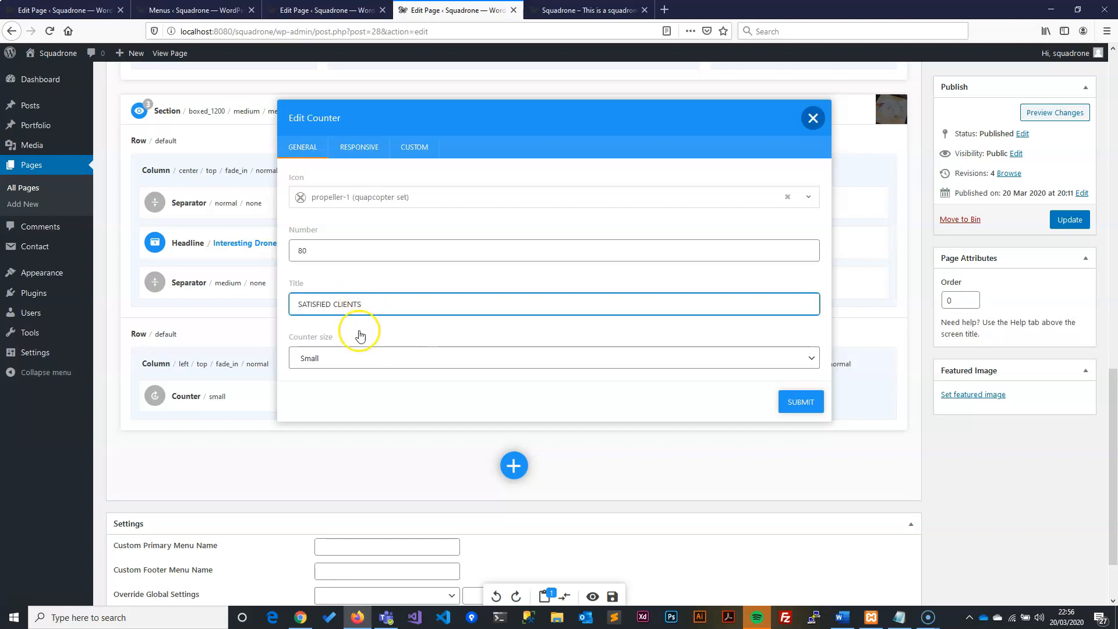
{"action": "left_click", "coordinate": [366, 355]}
{"action": "left_click", "coordinate": [334, 406]}
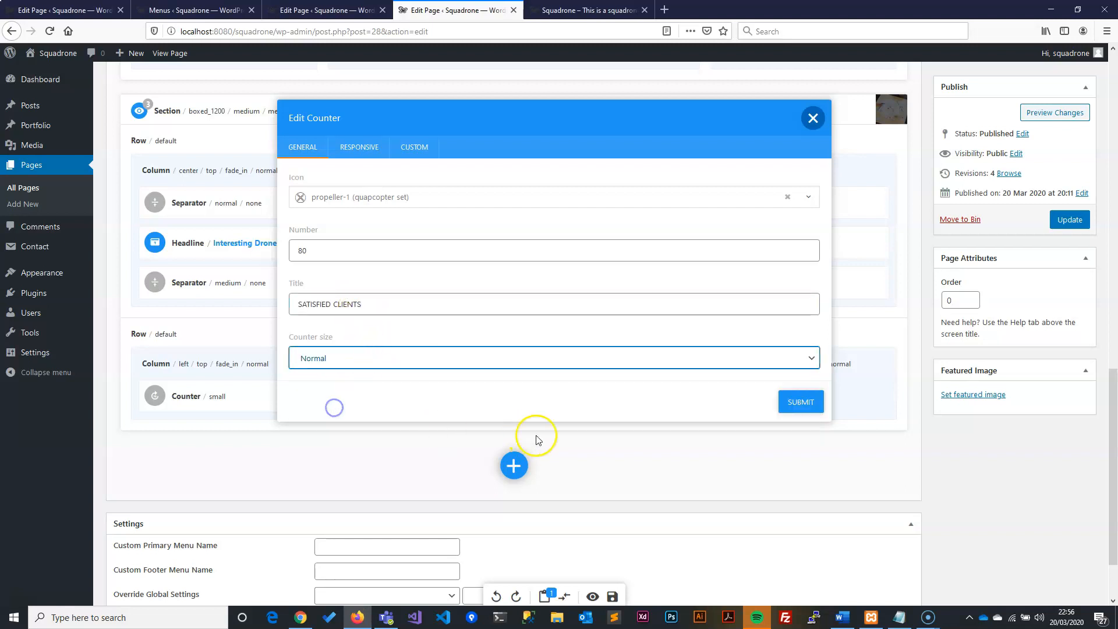
{"action": "left_click", "coordinate": [799, 401]}
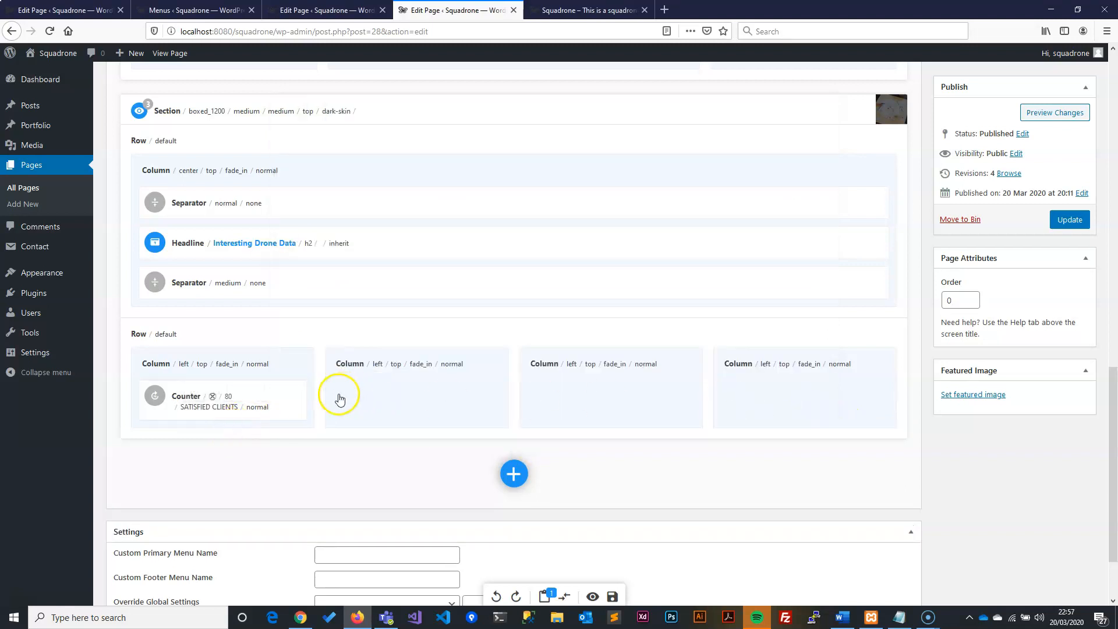
Add a Counter element to the second column of the four-column row
{"action": "left_click", "coordinate": [399, 398]}
{"action": "left_click", "coordinate": [389, 146]}
{"action": "type", "text": "coun"}
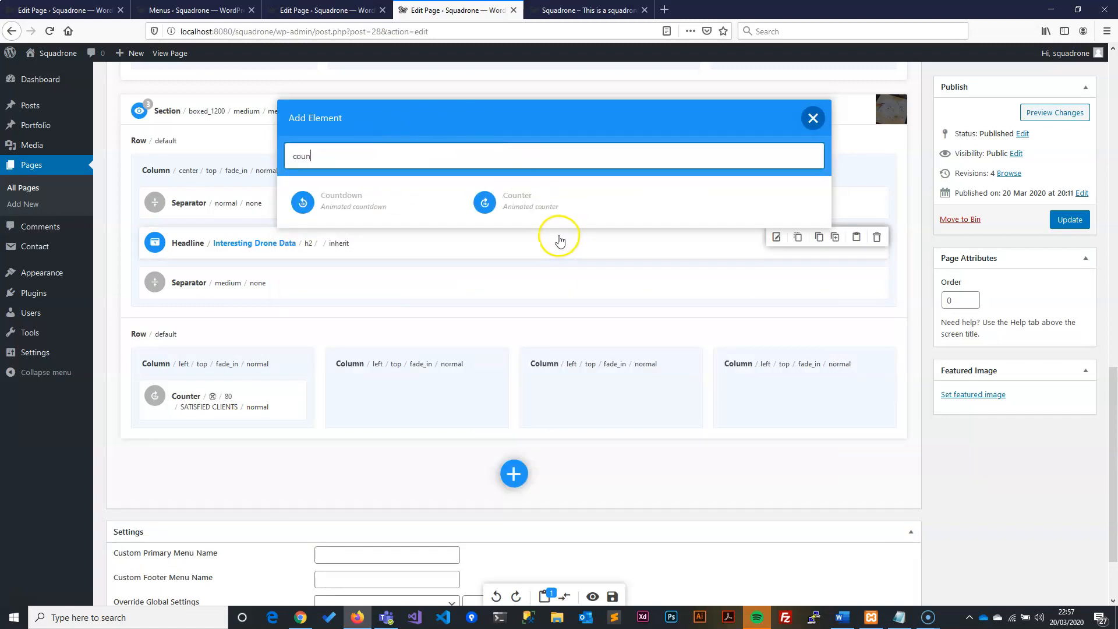
{"action": "left_click", "coordinate": [517, 204]}
Assign the antenna icon from the quapcopter set to the second column's counter
{"action": "left_click", "coordinate": [336, 196]}
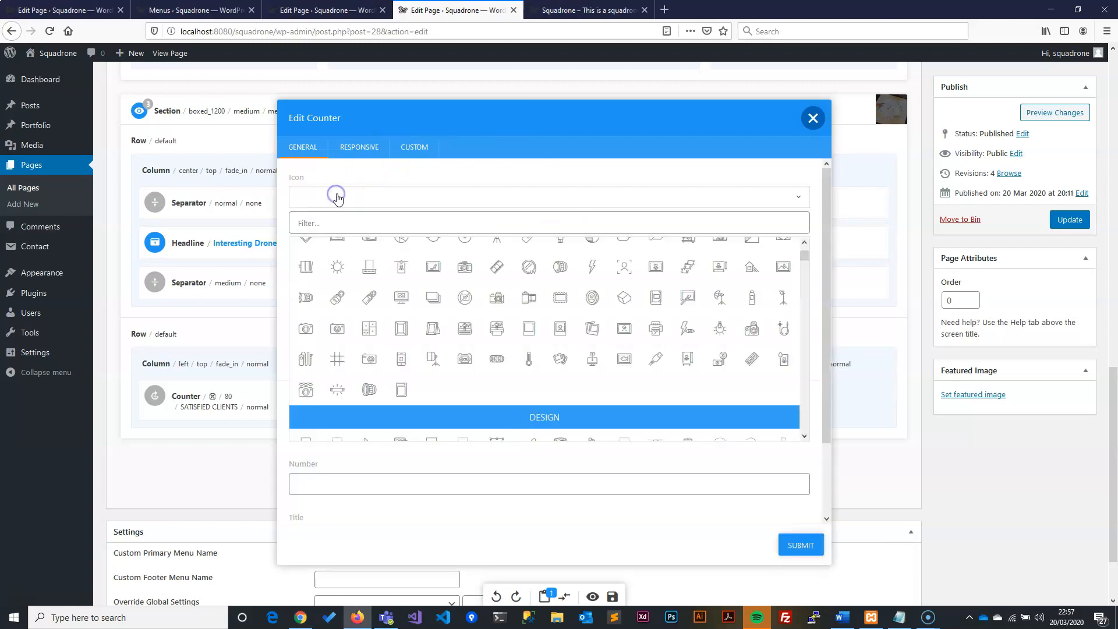
{"action": "left_click", "coordinate": [338, 198]}
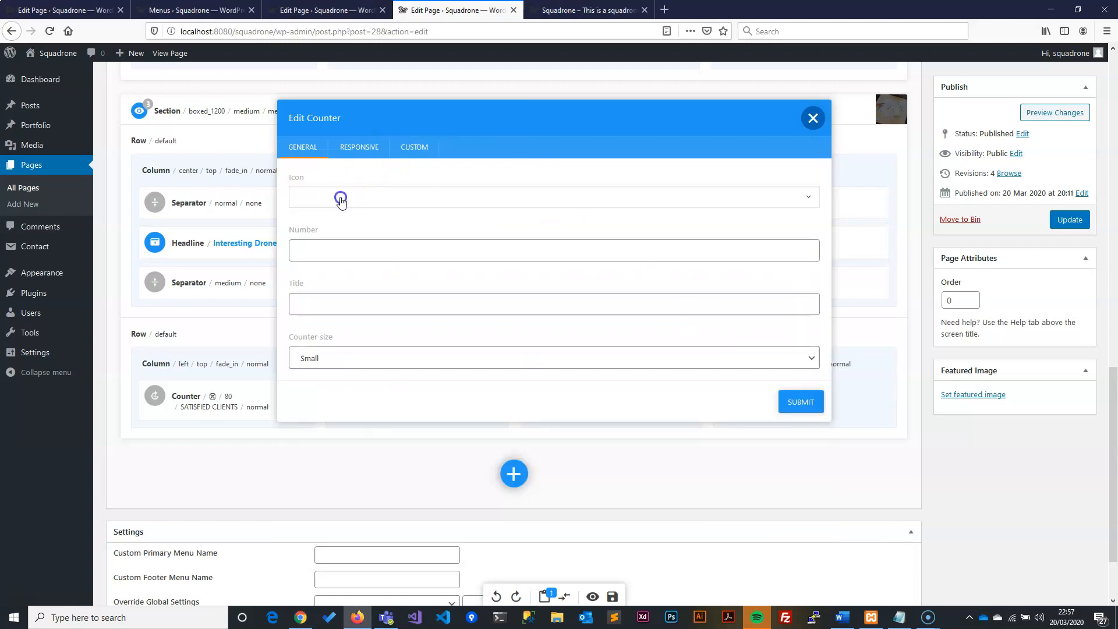
{"action": "left_click", "coordinate": [340, 199]}
{"action": "left_click", "coordinate": [326, 223]}
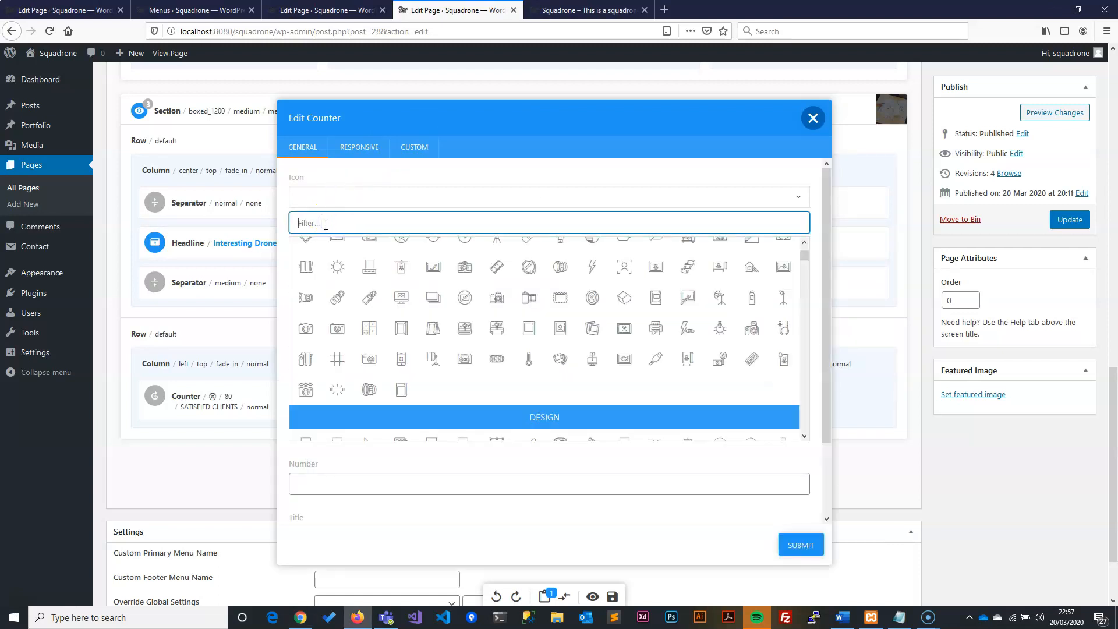
{"action": "type", "text": "ante"}
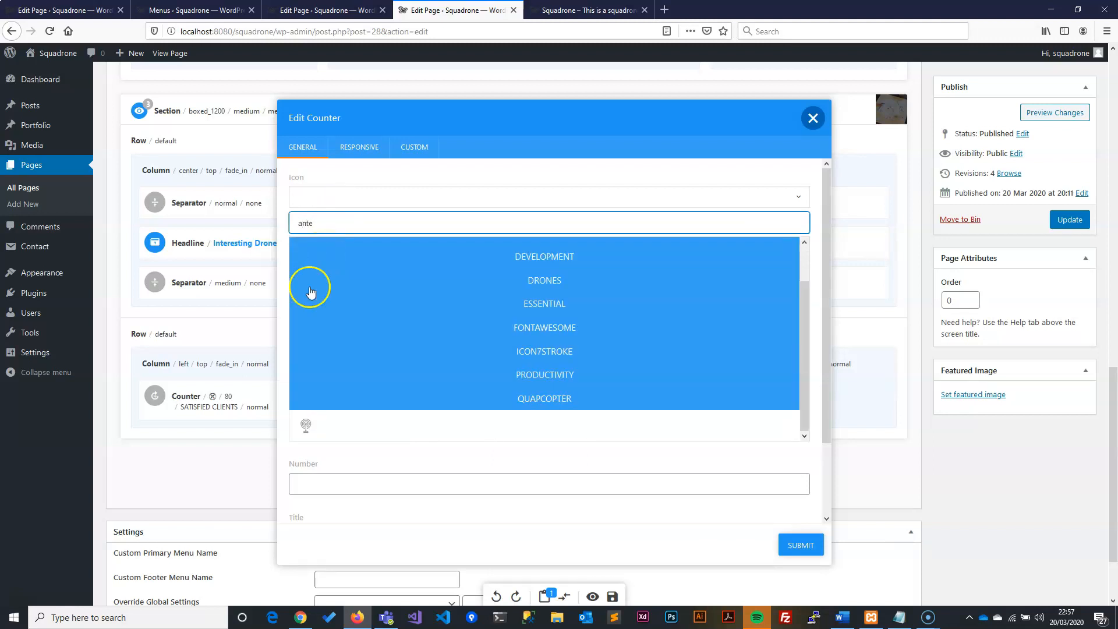
{"action": "scroll", "coordinate": [309, 314], "scroll_direction": "down", "scroll_amount": 3}
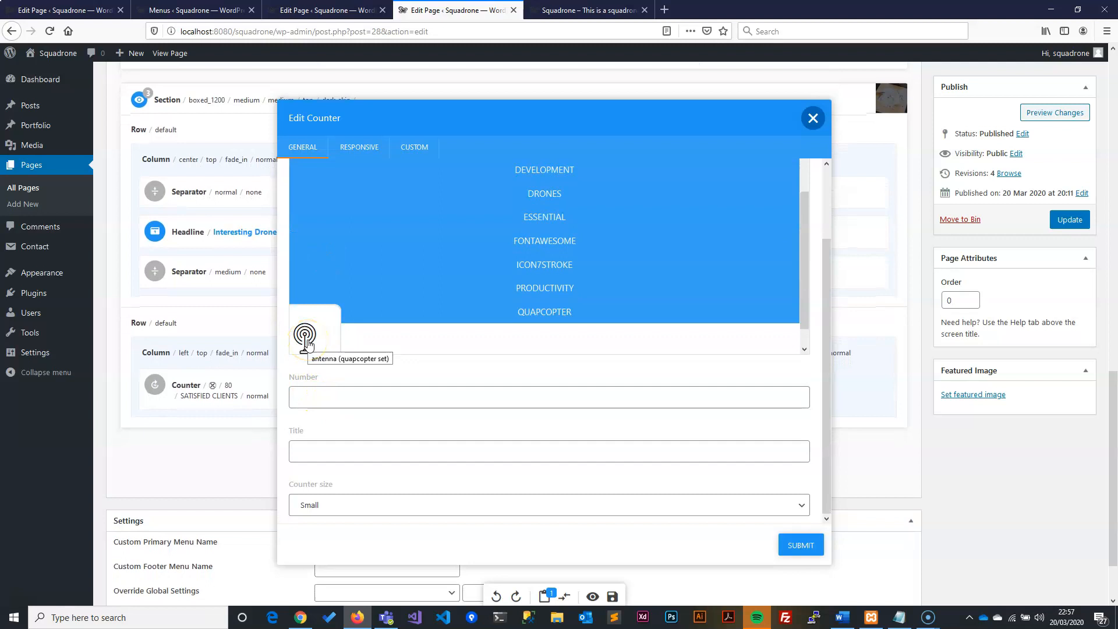
{"action": "left_click", "coordinate": [305, 343]}
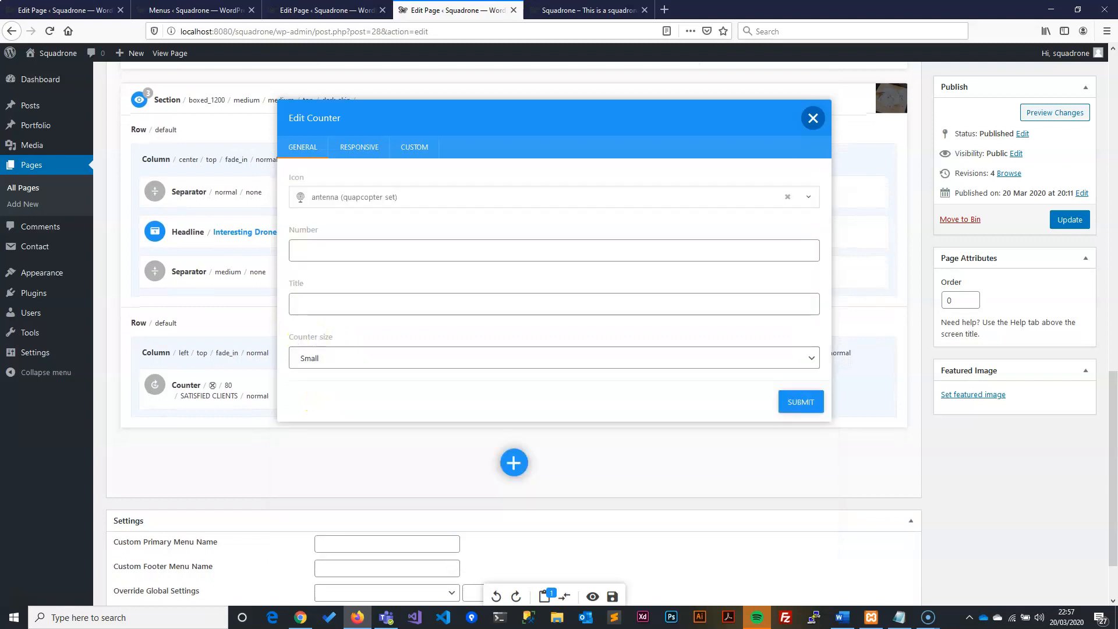
Set the second counter's number to 65, title to PROJECTS DONE and size to Normal, and submit it
{"action": "left_click", "coordinate": [316, 249]}
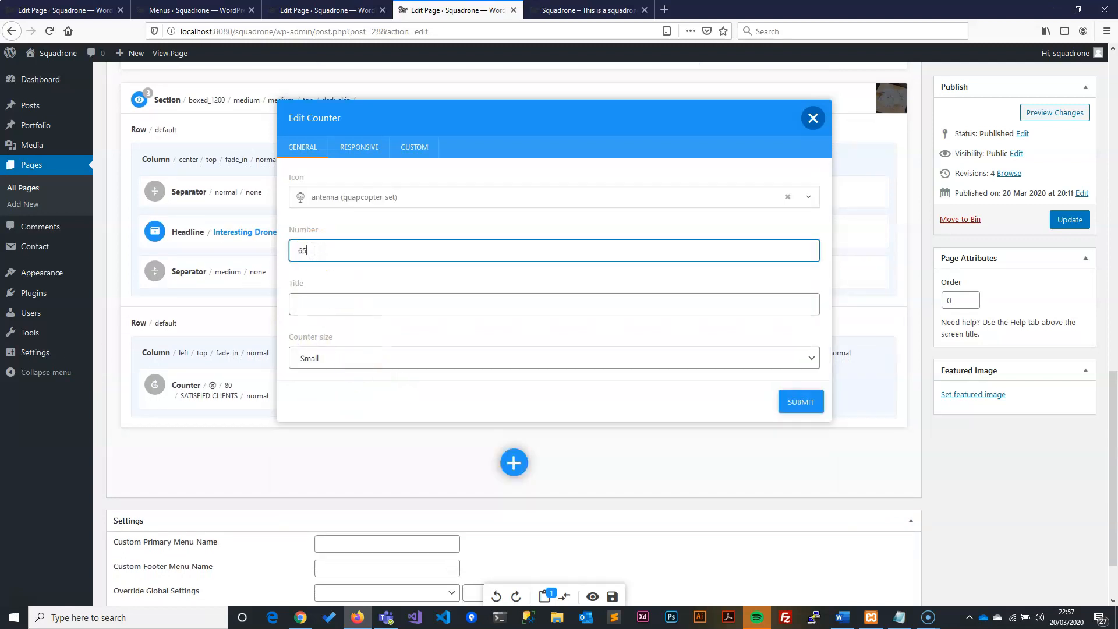
{"action": "key", "text": "alt+Tab"}
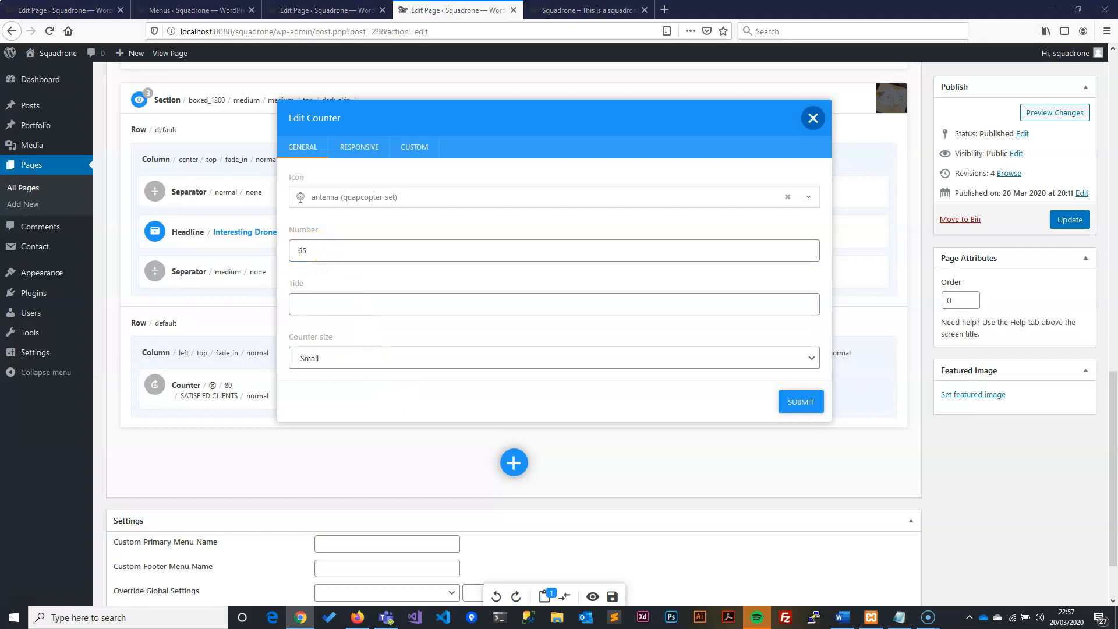
{"action": "left_click", "coordinate": [328, 310]}
{"action": "type", "text": "PROJECTS DONE"}
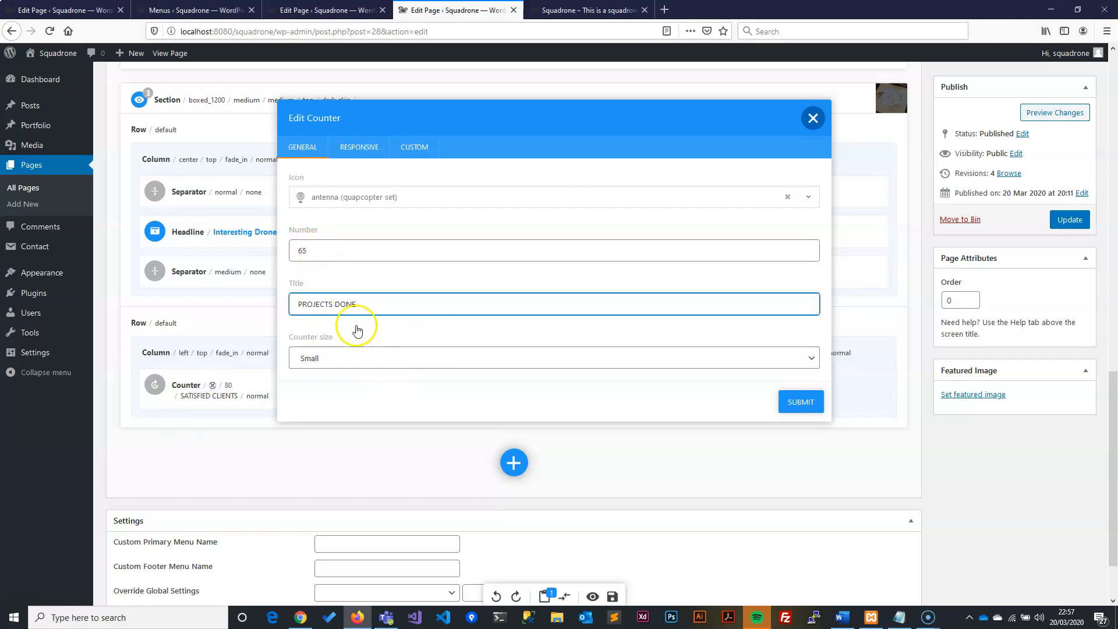
{"action": "left_click", "coordinate": [301, 251]}
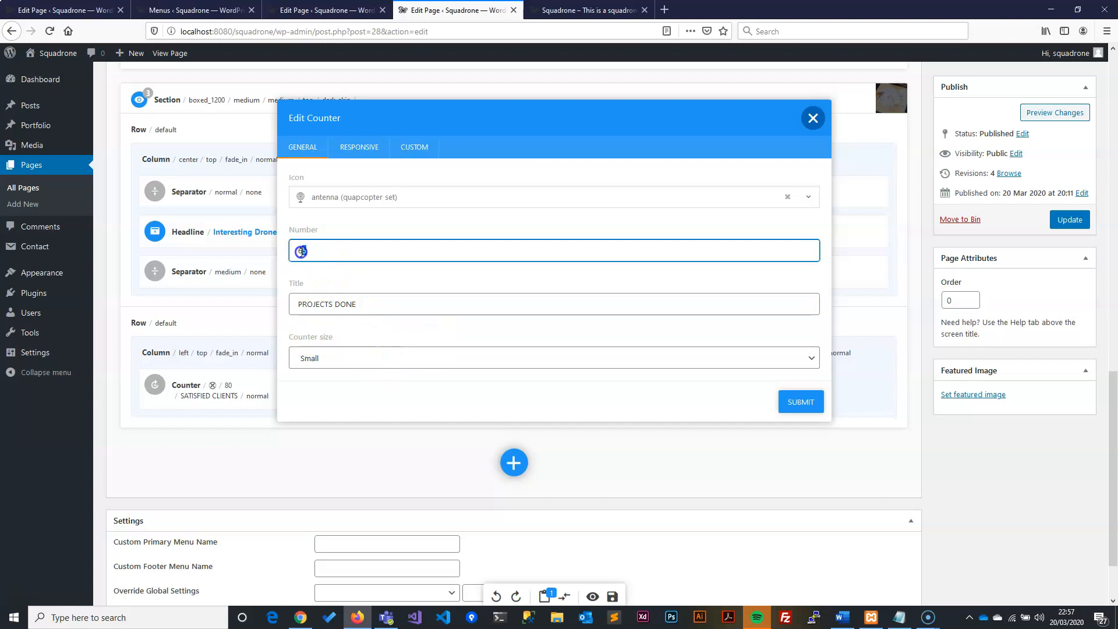
{"action": "double_click", "coordinate": [301, 251]}
{"action": "left_click", "coordinate": [351, 361]}
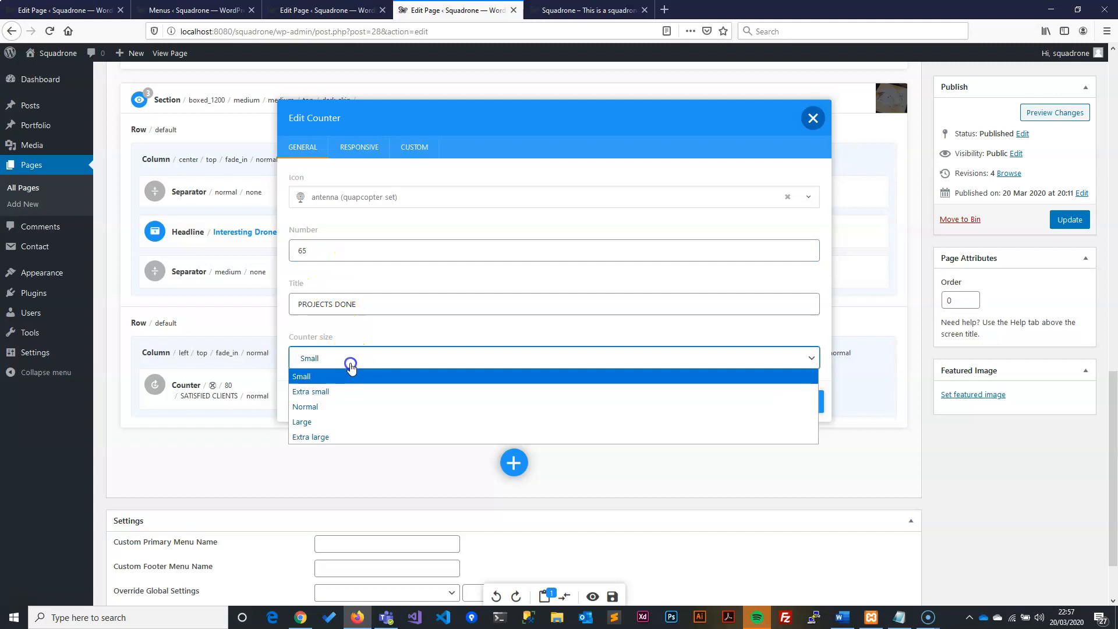
{"action": "left_click", "coordinate": [342, 407]}
{"action": "left_click", "coordinate": [791, 406]}
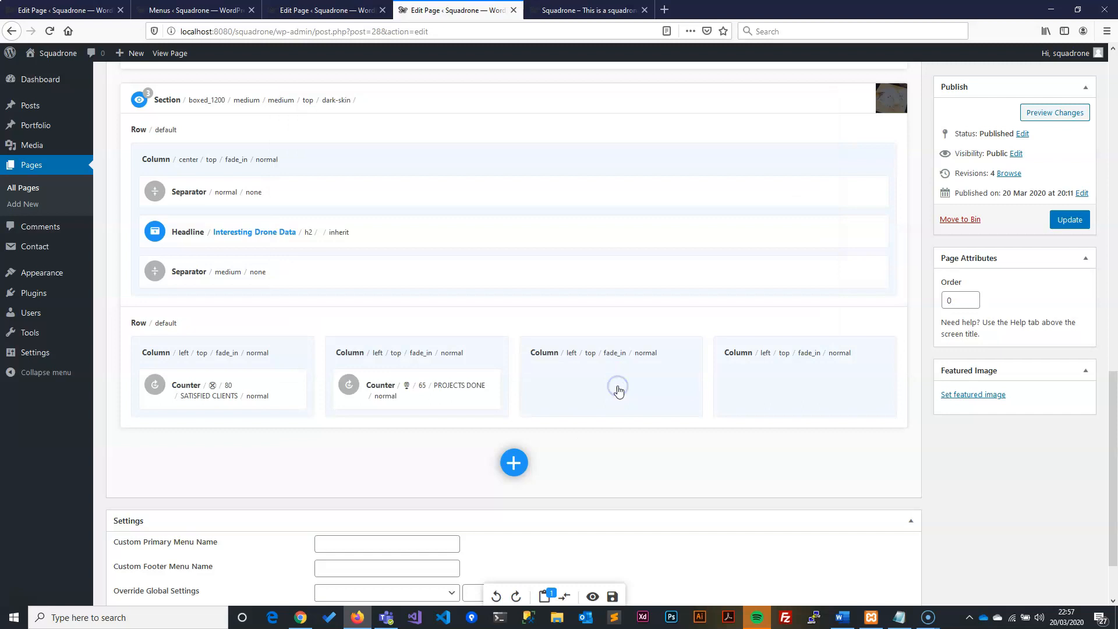
Add a Counter element to the third column of the four-column row
{"action": "mouse_move", "coordinate": [617, 388]}
{"action": "left_click", "coordinate": [573, 346]}
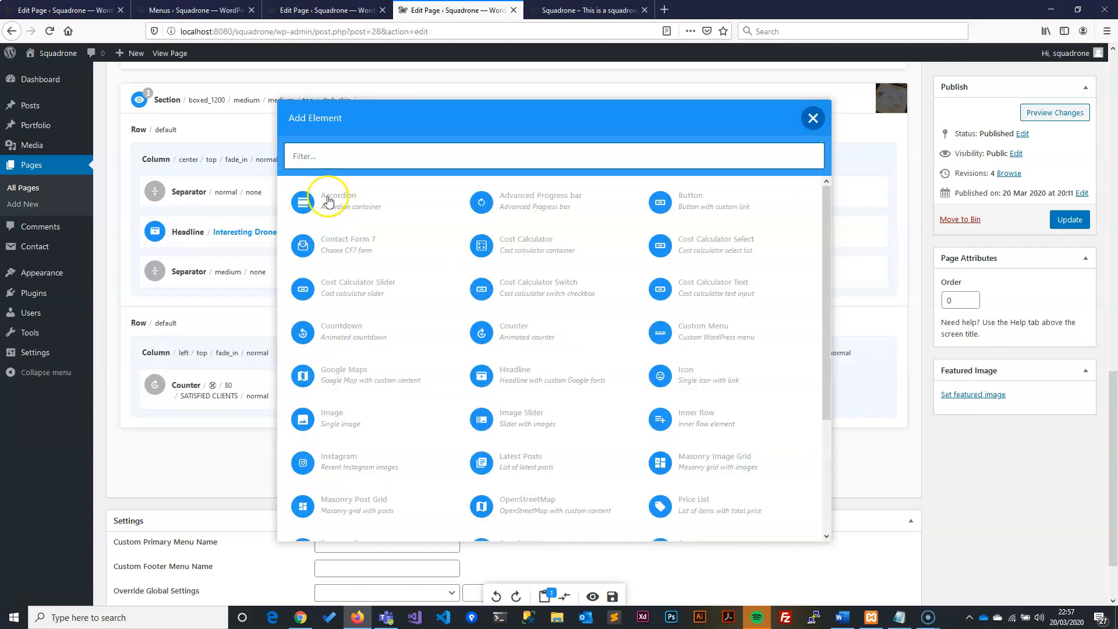
{"action": "type", "text": "co"}
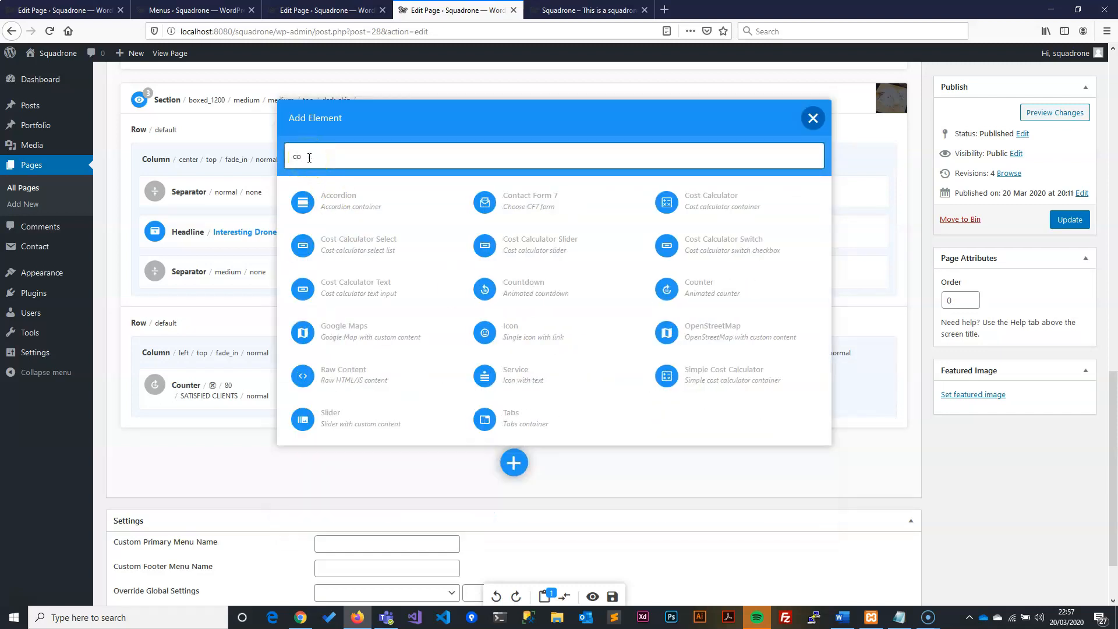
{"action": "type", "text": "un"}
{"action": "left_click", "coordinate": [485, 200]}
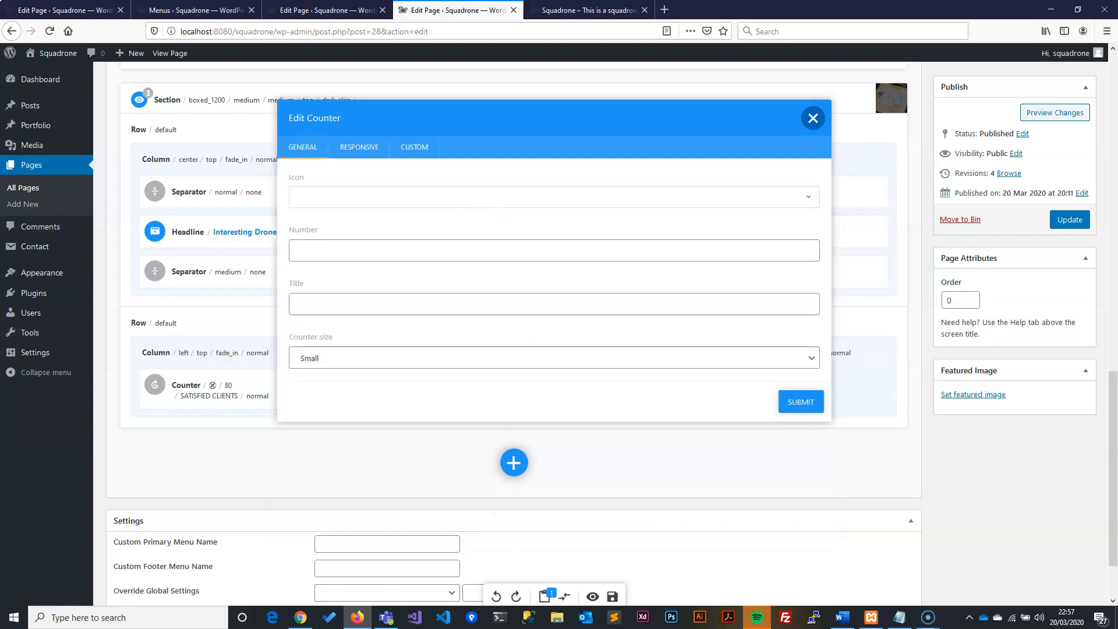
Assign the battery icon from the essential set to the third column's counter
{"action": "left_click", "coordinate": [304, 199]}
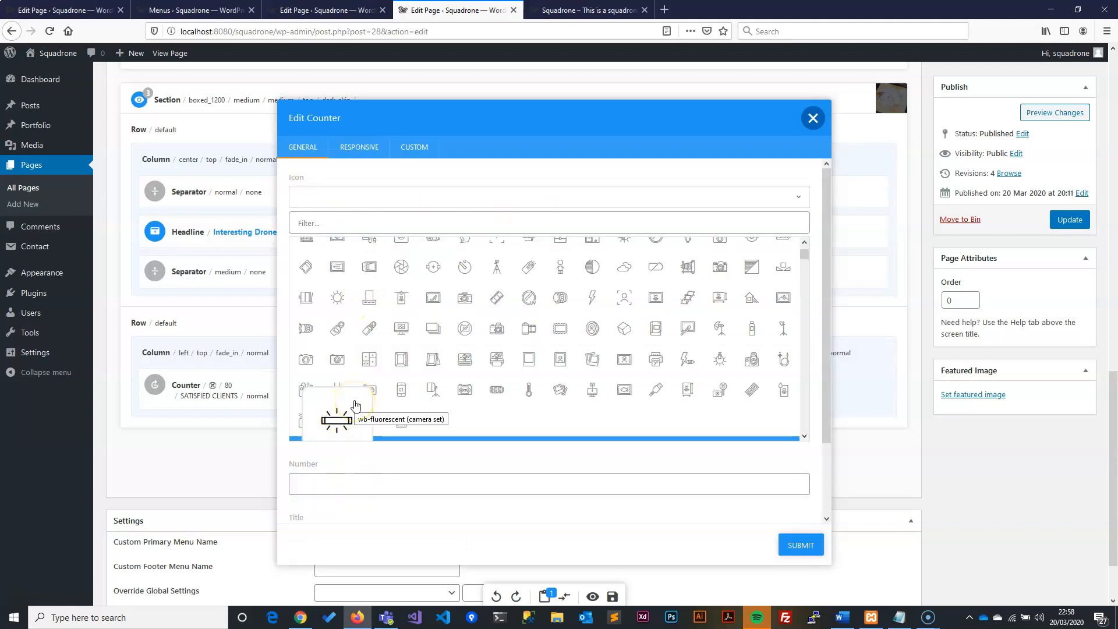
{"action": "left_click", "coordinate": [348, 227]}
{"action": "type", "text": "batt"}
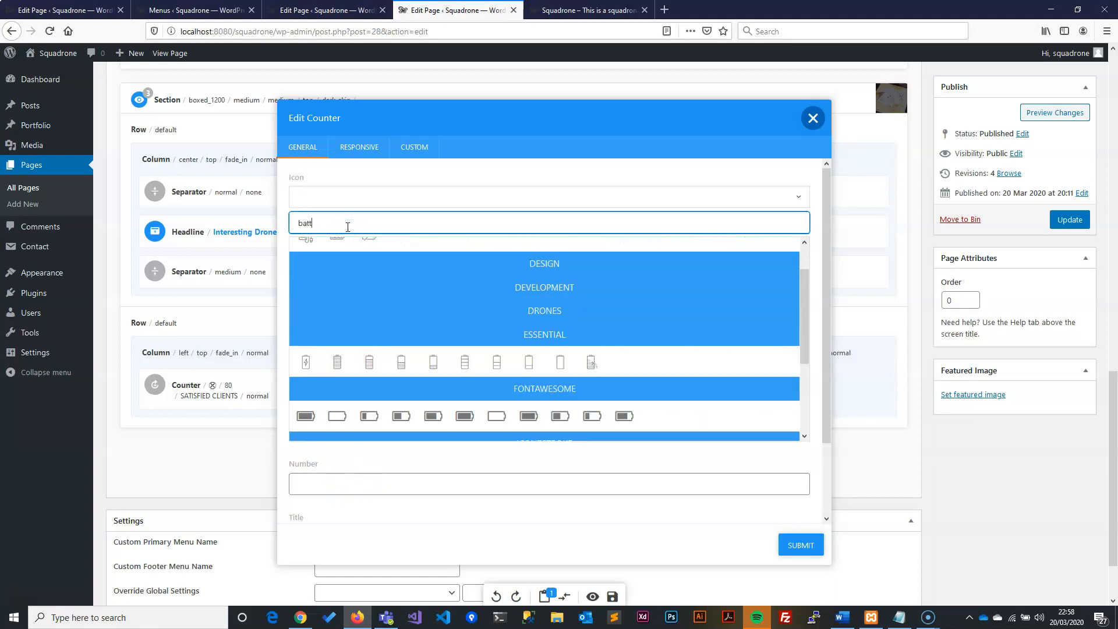
{"action": "left_click", "coordinate": [305, 364]}
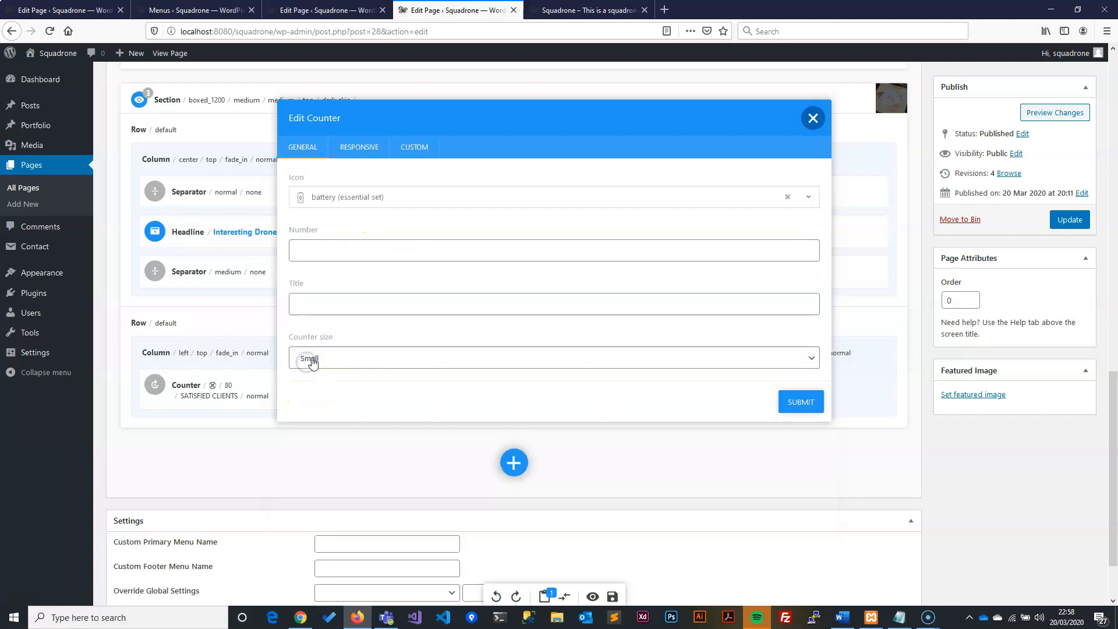
Set the third counter's number to 25, title to FLIGHT TIME and size to Normal, and submit it
{"action": "left_click", "coordinate": [330, 253]}
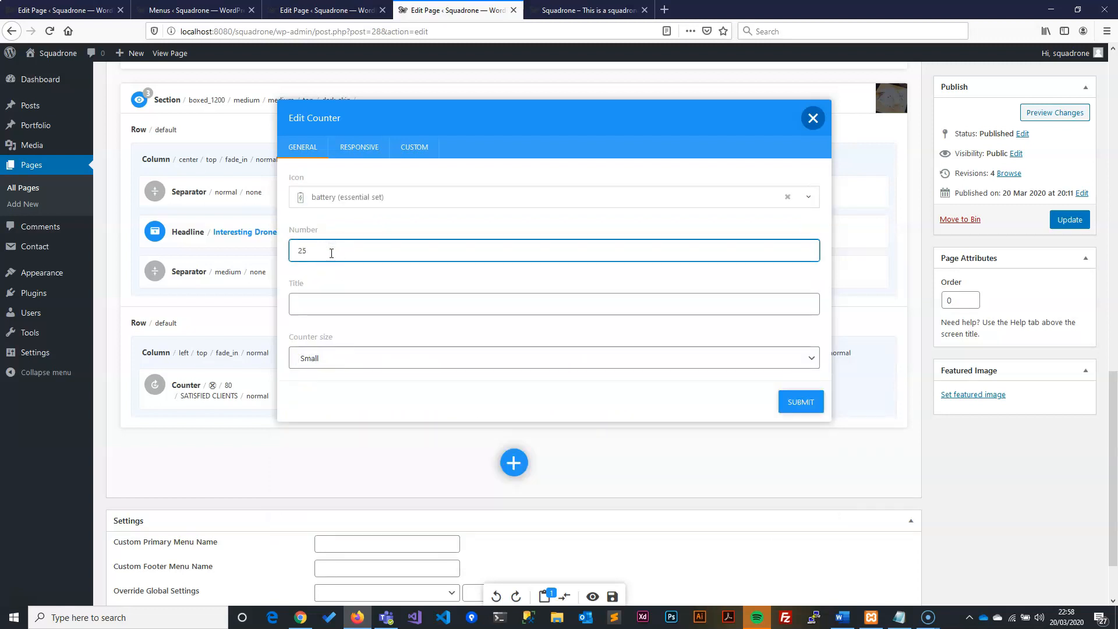
{"action": "key", "text": "alt+Tab"}
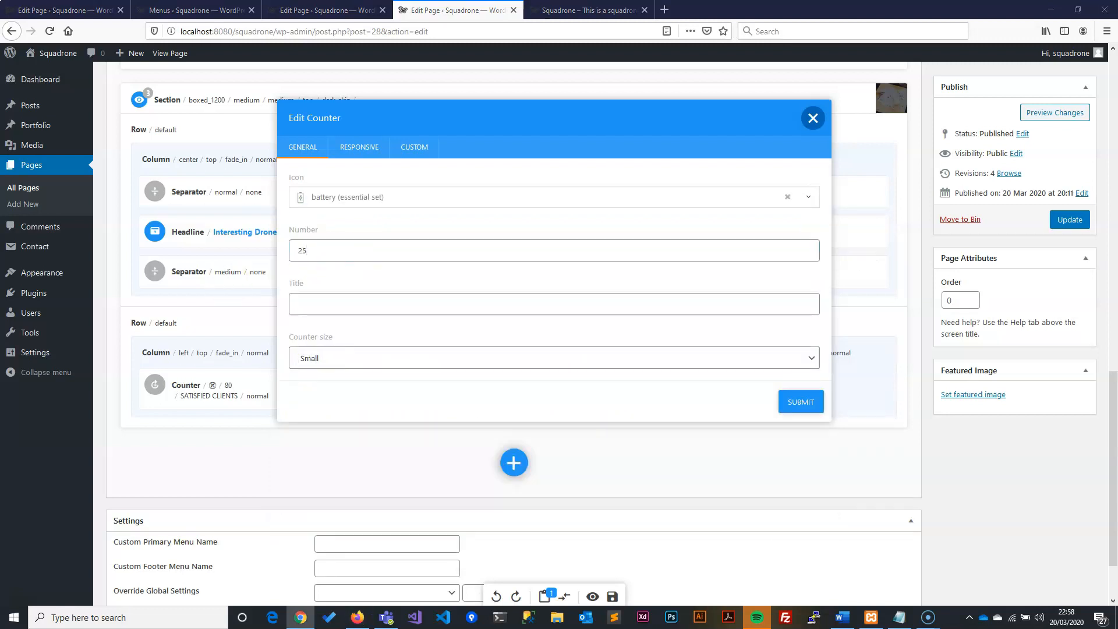
{"action": "left_click", "coordinate": [373, 305]}
{"action": "type", "text": "FLIGHT TIME"}
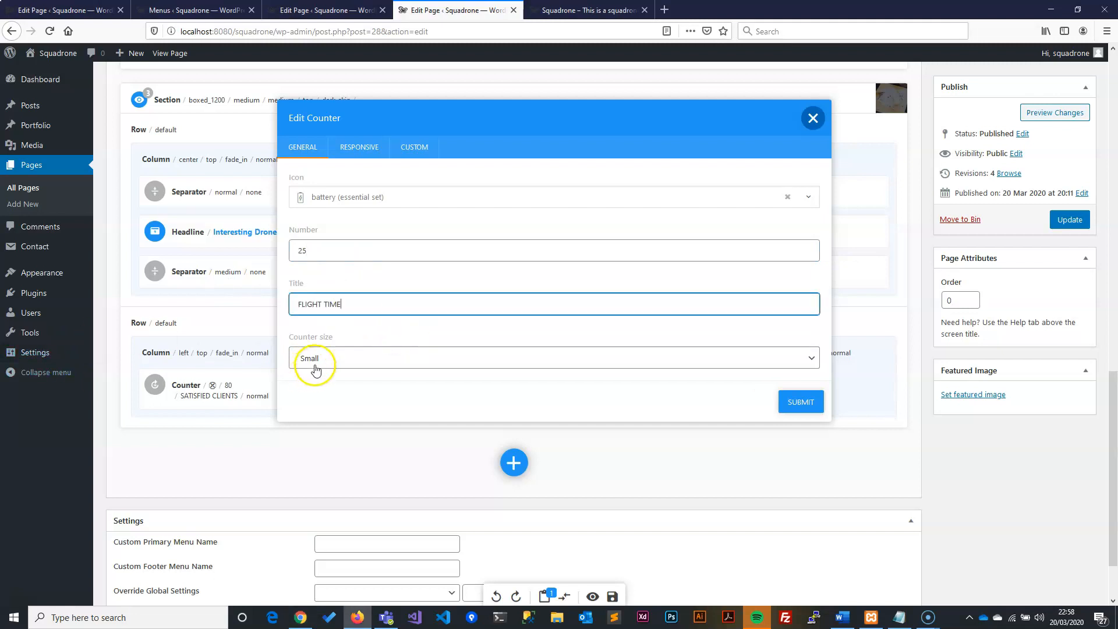
{"action": "left_click", "coordinate": [313, 359]}
{"action": "left_click", "coordinate": [317, 406]}
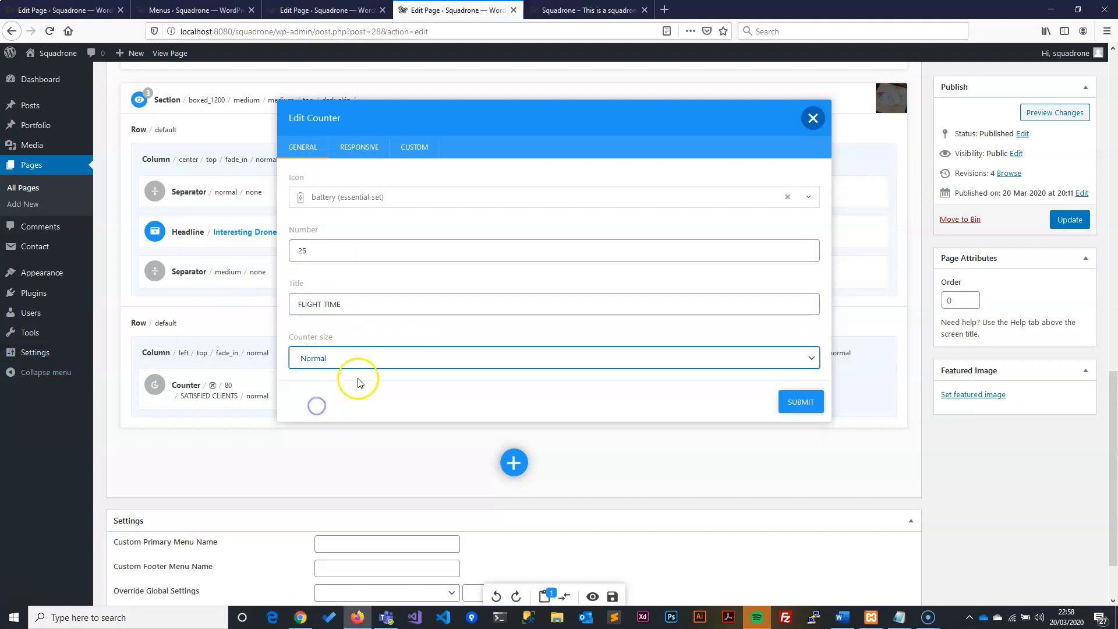
{"action": "left_click", "coordinate": [799, 409]}
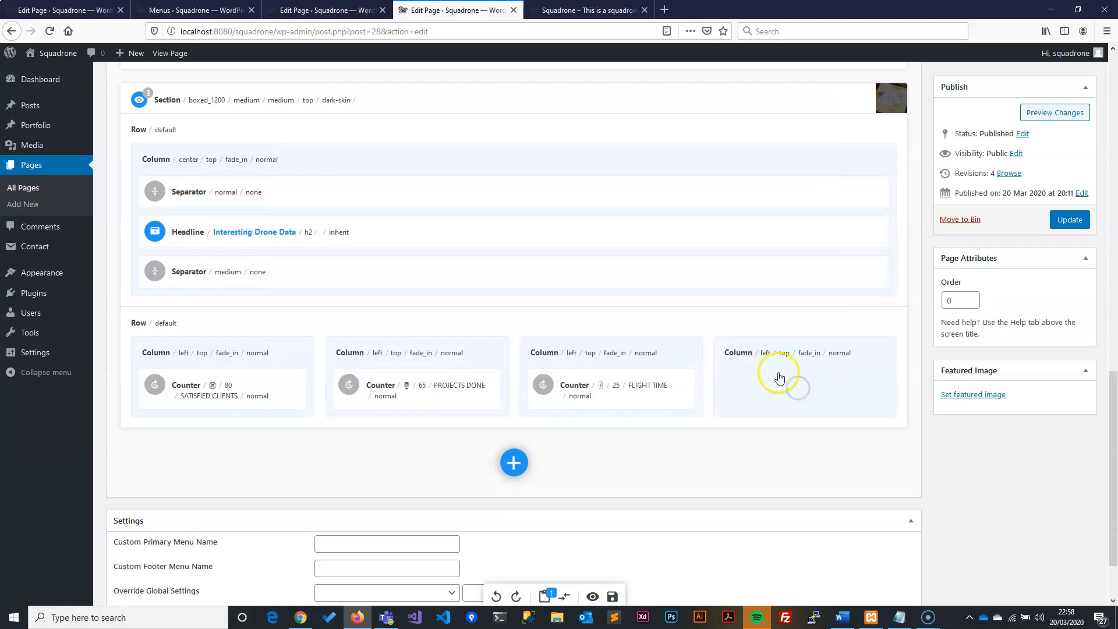
Add a Counter element to the fourth column of the four-column row
{"action": "left_click", "coordinate": [776, 345]}
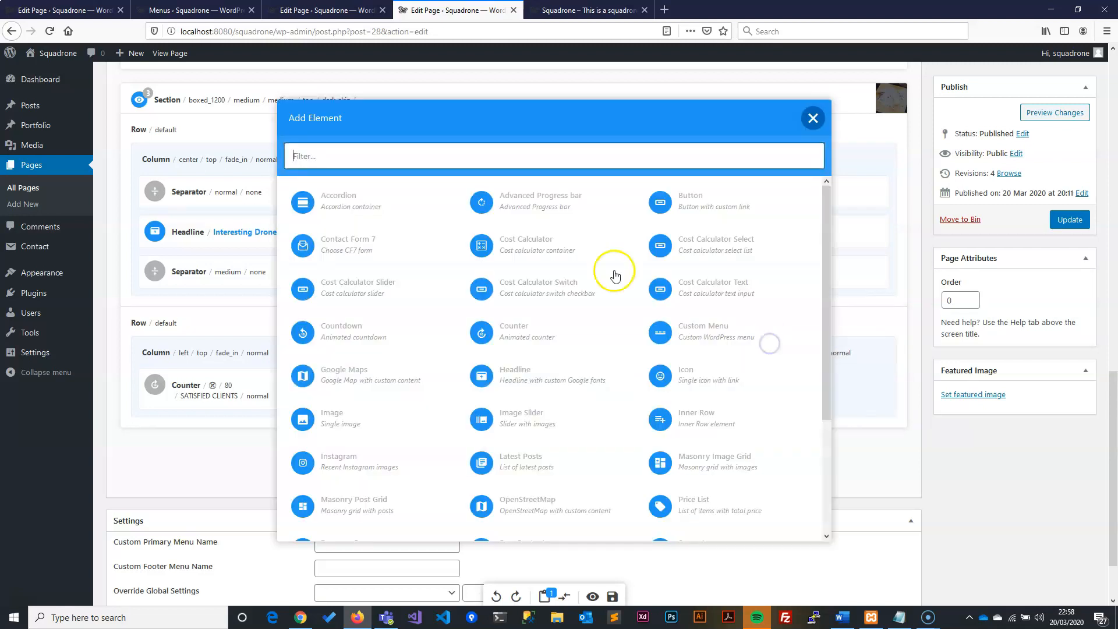
{"action": "type", "text": "counter"}
{"action": "left_click", "coordinate": [341, 199]}
Assign the photo icon from the quapcopter set to the fourth column's counter
{"action": "left_click", "coordinate": [342, 200]}
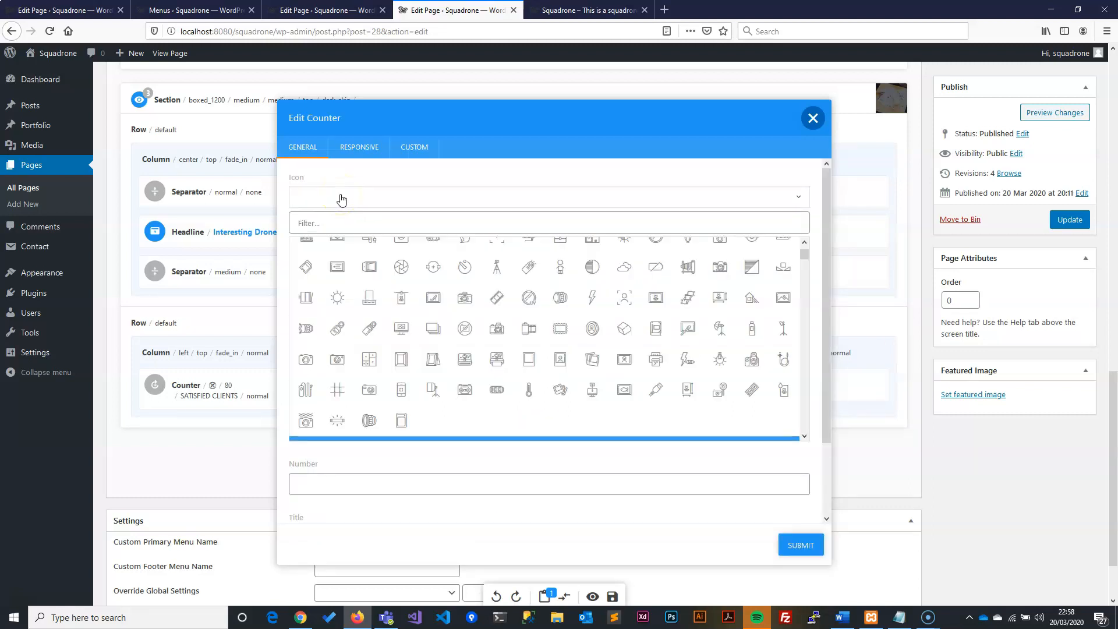
{"action": "left_click", "coordinate": [439, 217]}
{"action": "type", "text": "photo"}
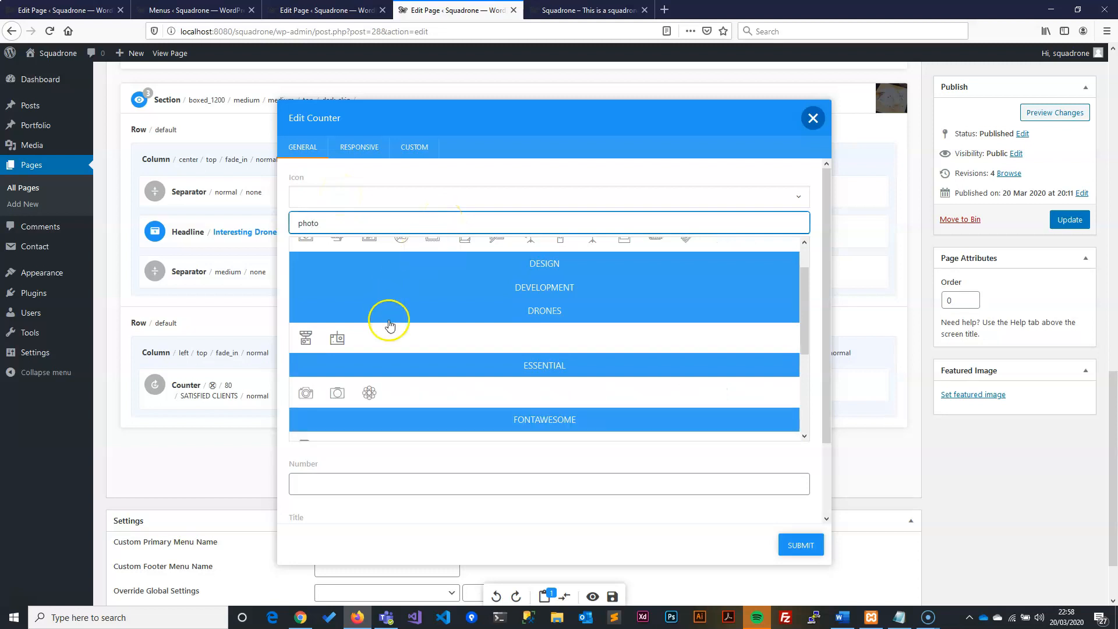
{"action": "scroll", "coordinate": [389, 332], "scroll_direction": "down", "scroll_amount": 5}
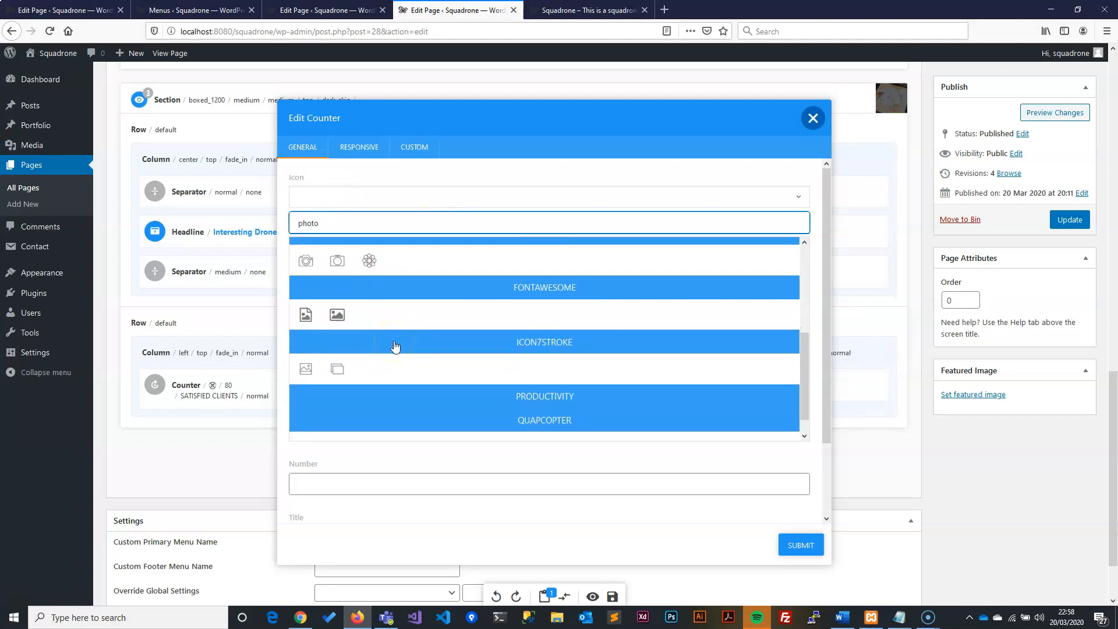
{"action": "left_click", "coordinate": [306, 424]}
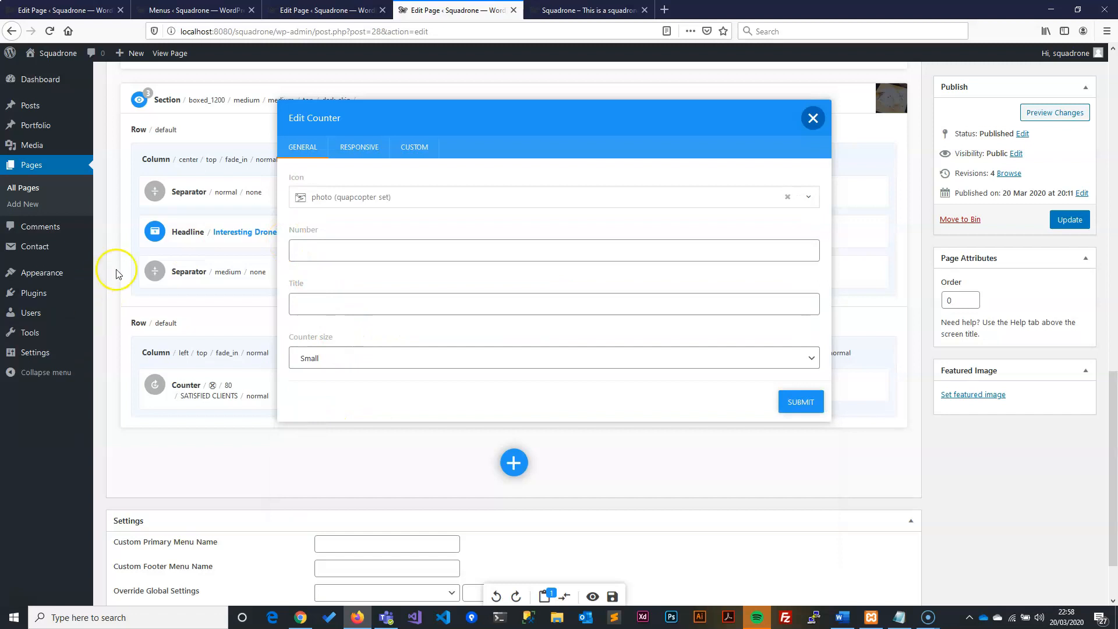
Set the fourth counter's number to 2160, title to 4K RESOLUTION and size to Normal, and submit it
{"action": "key", "text": "alt+Tab"}
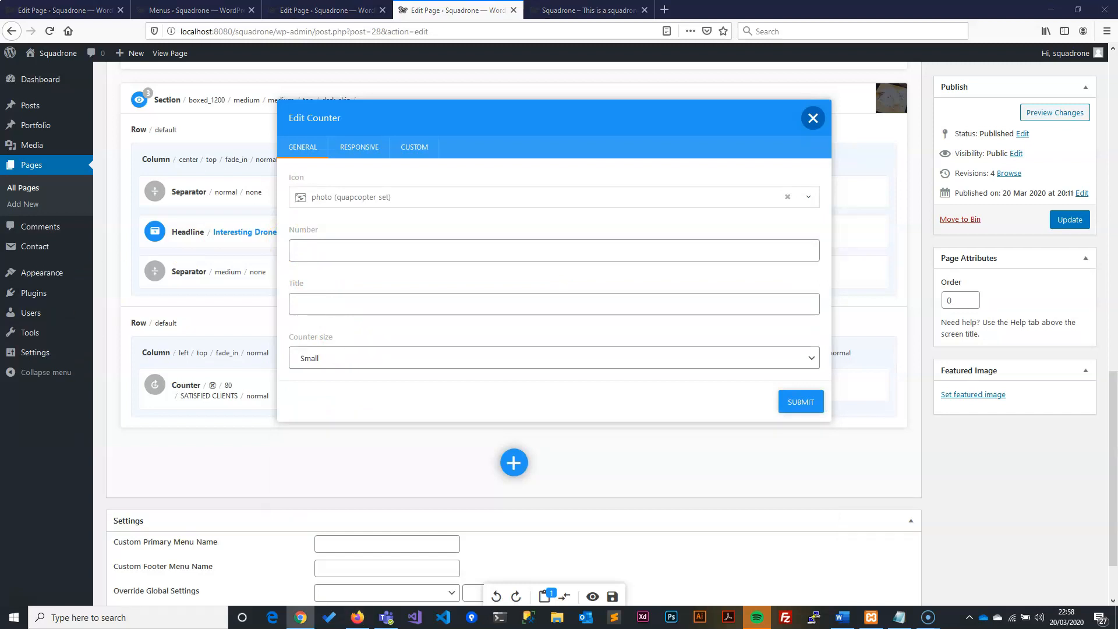
{"action": "left_click", "coordinate": [337, 248]}
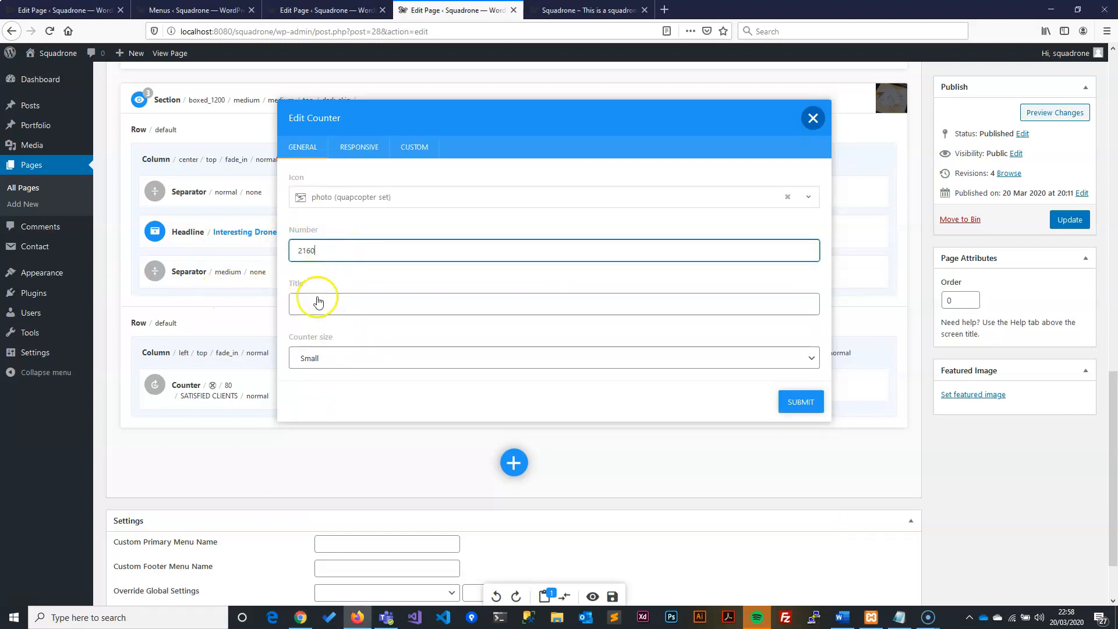
{"action": "key", "text": "alt+Tab"}
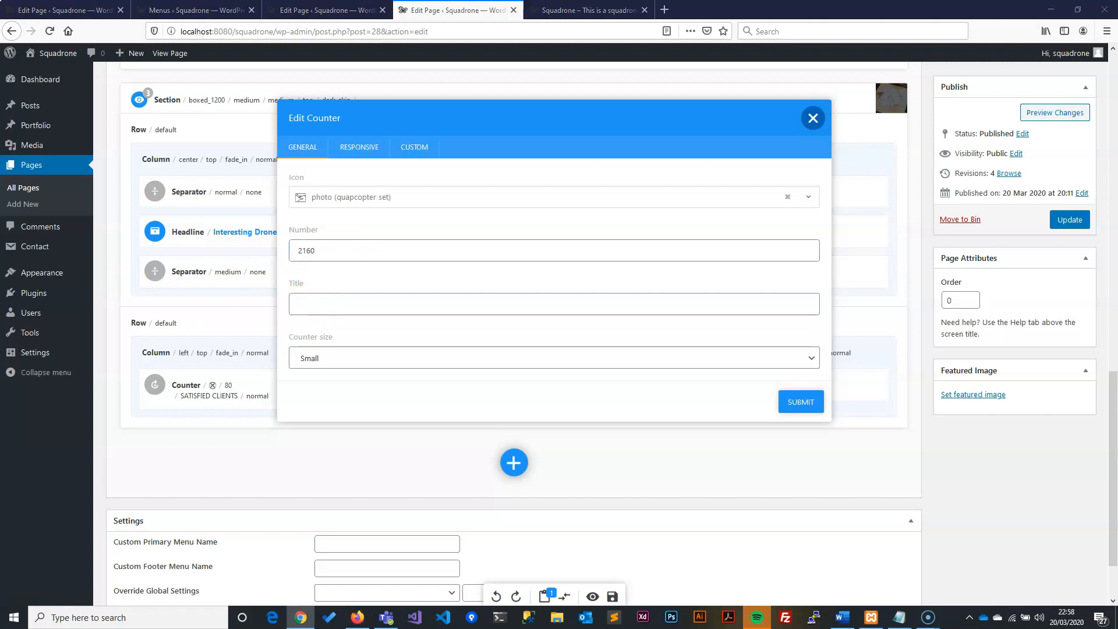
{"action": "left_click", "coordinate": [379, 303]}
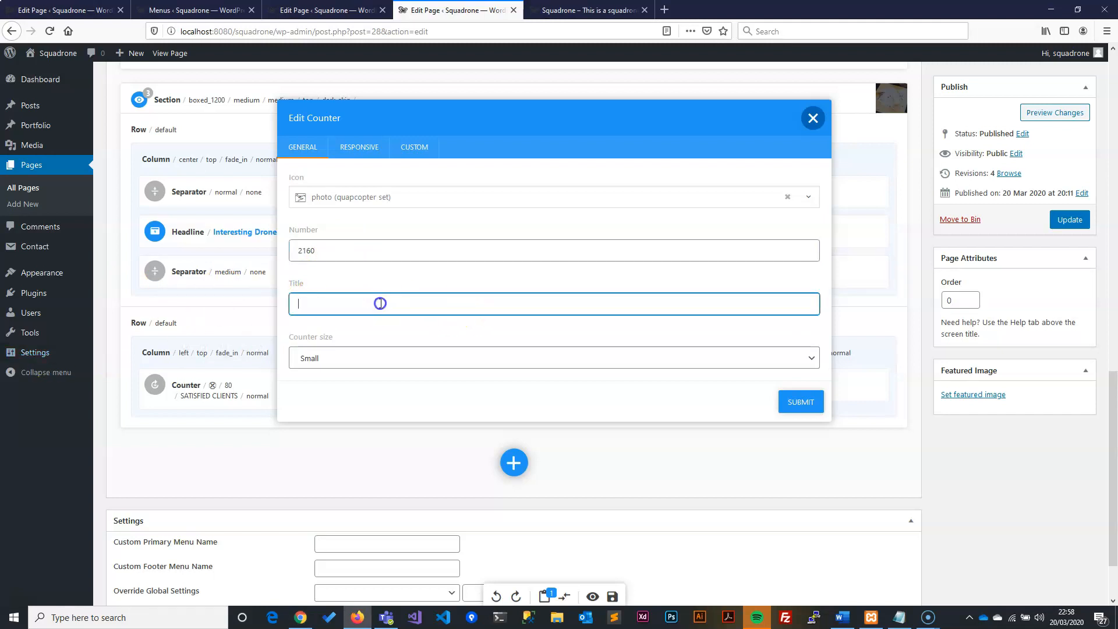
{"action": "left_click", "coordinate": [324, 358]}
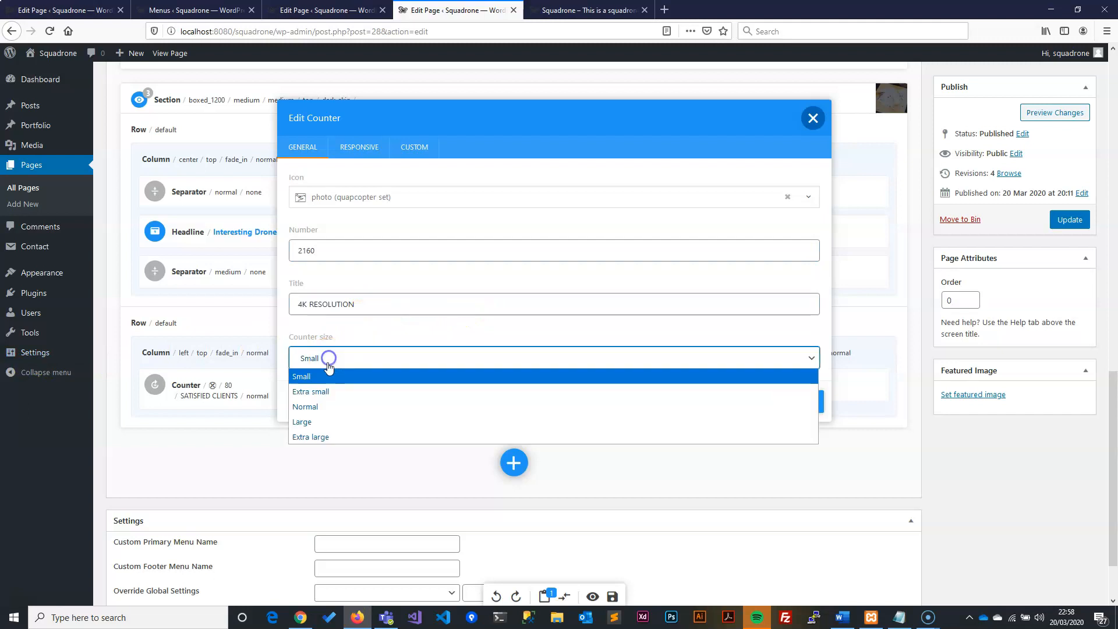
{"action": "left_click", "coordinate": [318, 403]}
{"action": "left_click", "coordinate": [796, 401]}
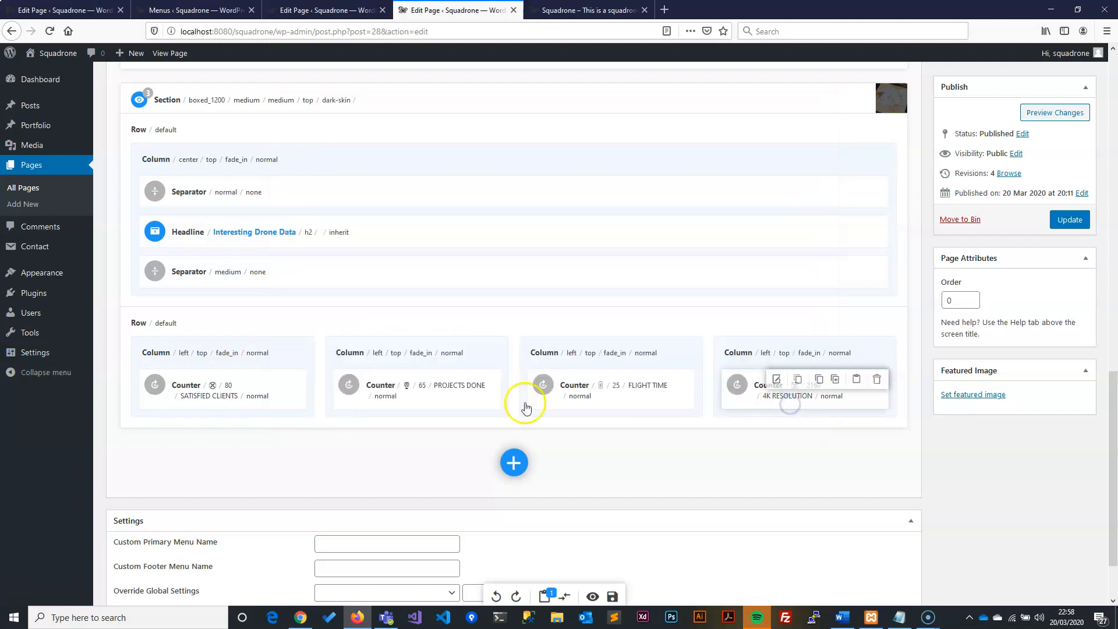
Add a Separator element below the SATISFIED CLIENTS counter in the first column
{"action": "left_click", "coordinate": [178, 386]}
{"action": "key", "text": "alt+Tab"}
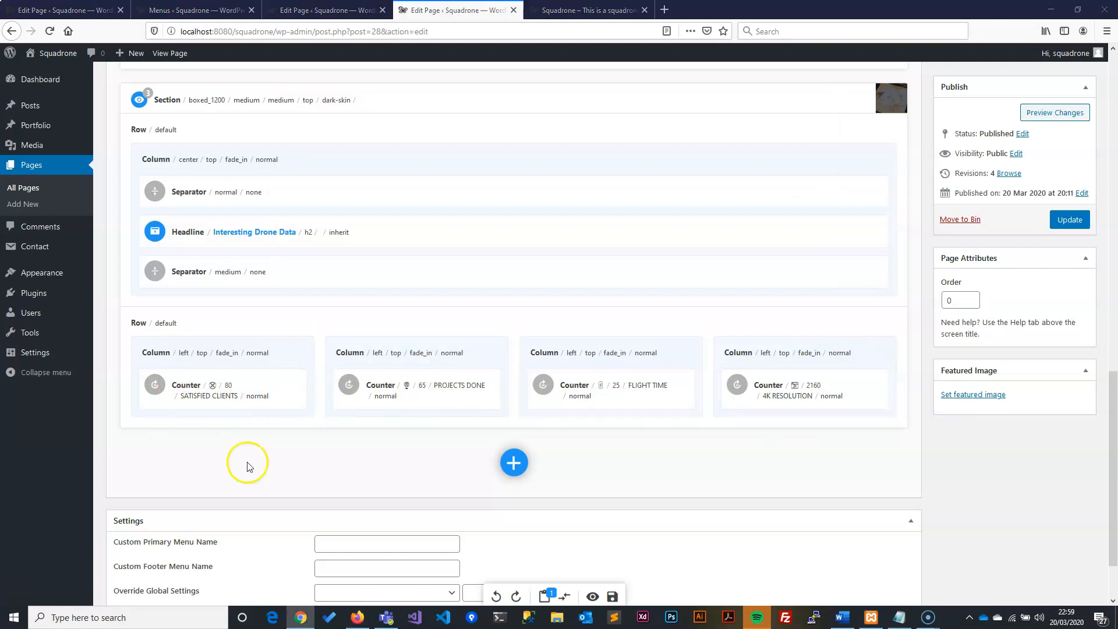
{"action": "mouse_move", "coordinate": [199, 394]}
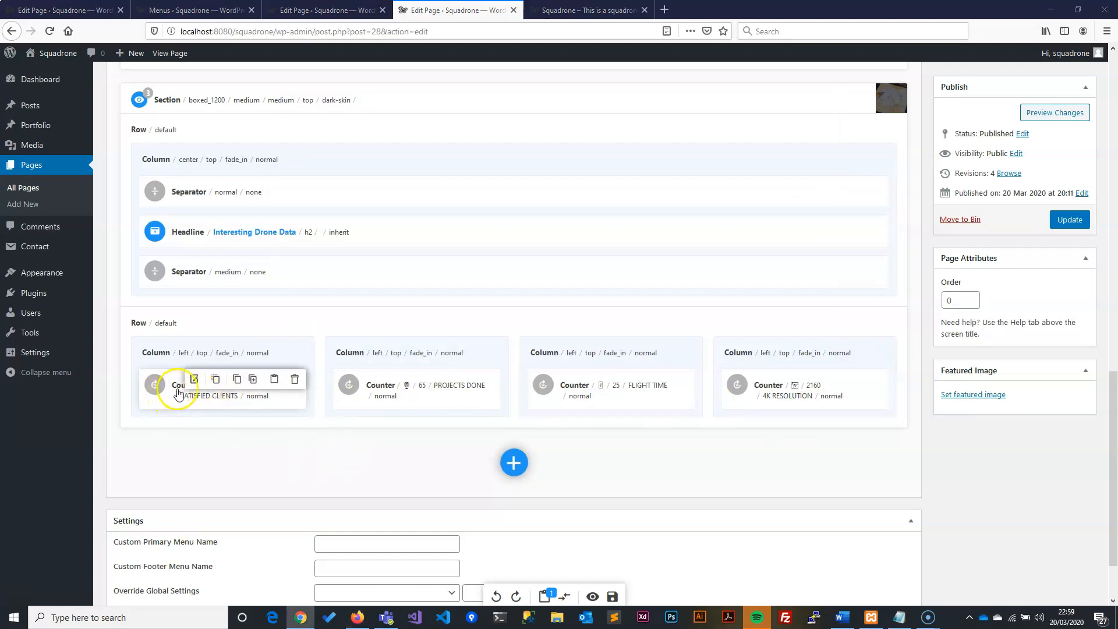
{"action": "mouse_move", "coordinate": [181, 346]}
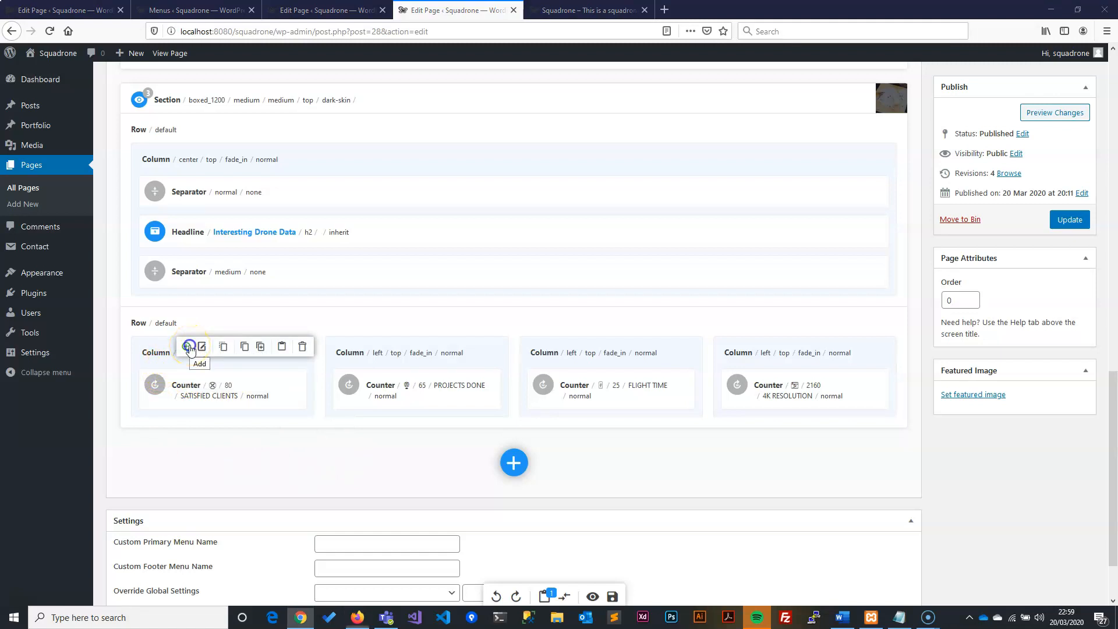
{"action": "left_click", "coordinate": [188, 347]}
{"action": "type", "text": "sep"}
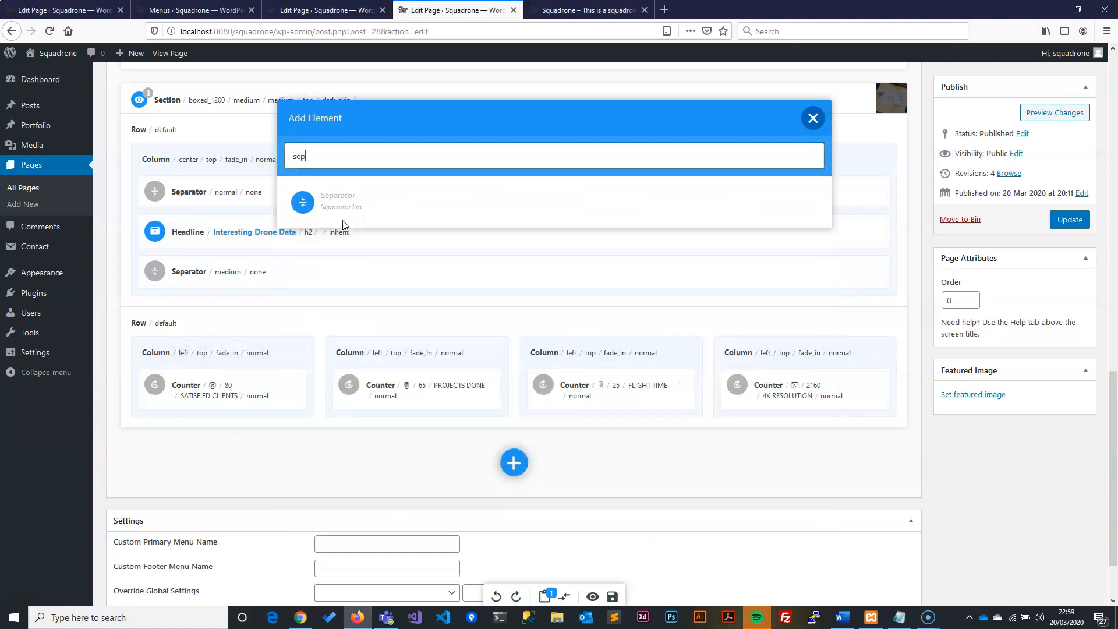
{"action": "left_click", "coordinate": [349, 207]}
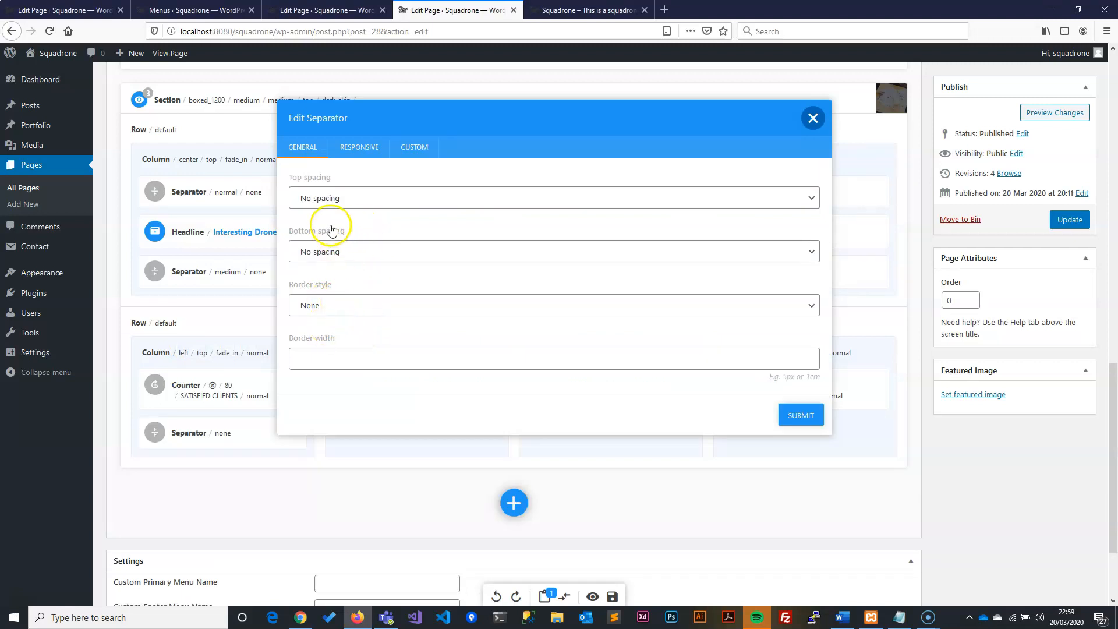
Set the new separator's top spacing to No spacing and bottom spacing to Normal, and submit it
{"action": "left_click", "coordinate": [321, 199]}
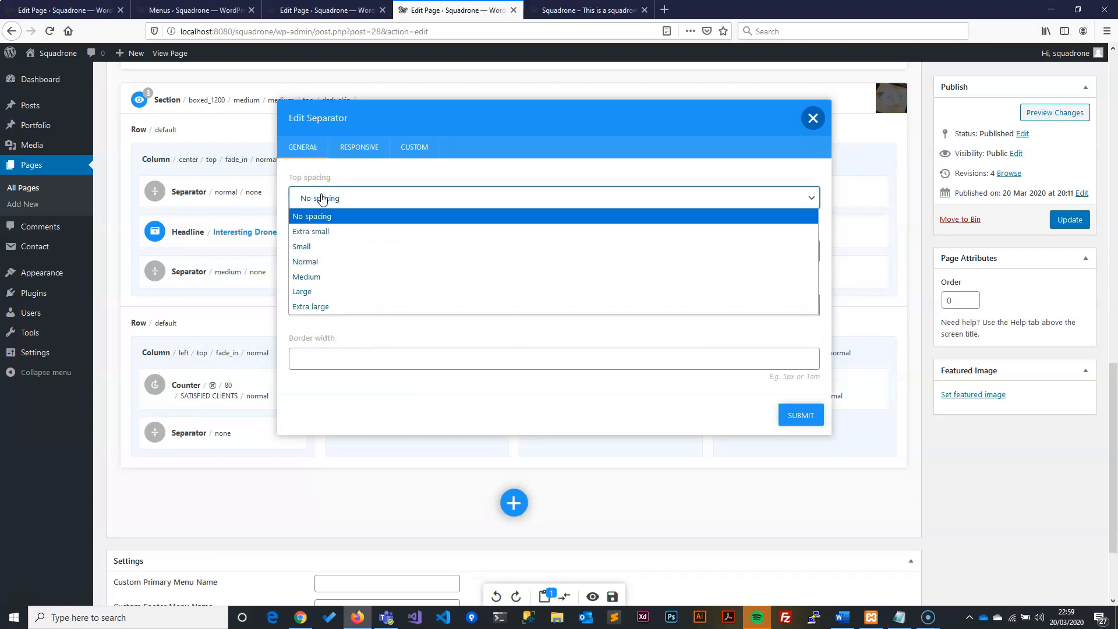
{"action": "left_click", "coordinate": [321, 262]}
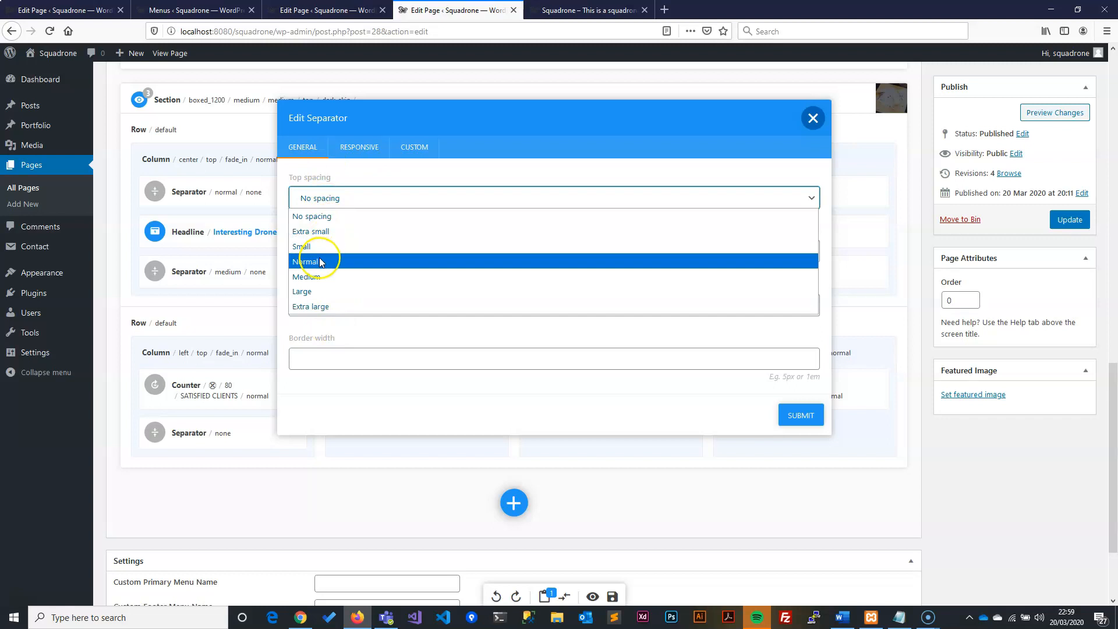
{"action": "left_click", "coordinate": [320, 262]}
{"action": "left_click", "coordinate": [321, 198]}
{"action": "left_click", "coordinate": [322, 217]}
{"action": "left_click", "coordinate": [326, 244]}
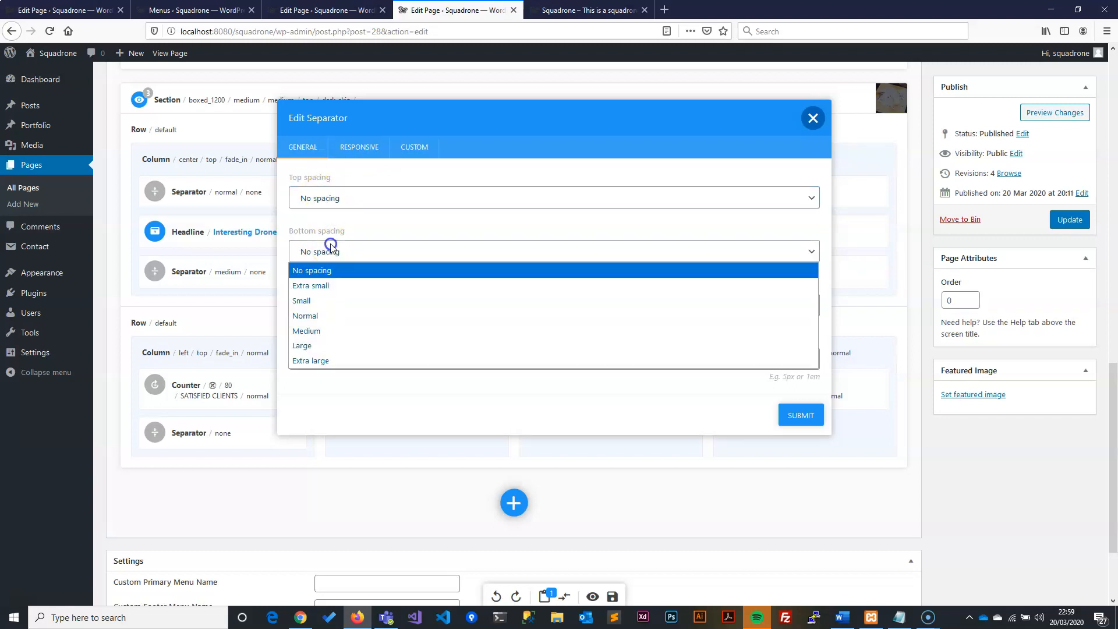
{"action": "left_click", "coordinate": [315, 317]}
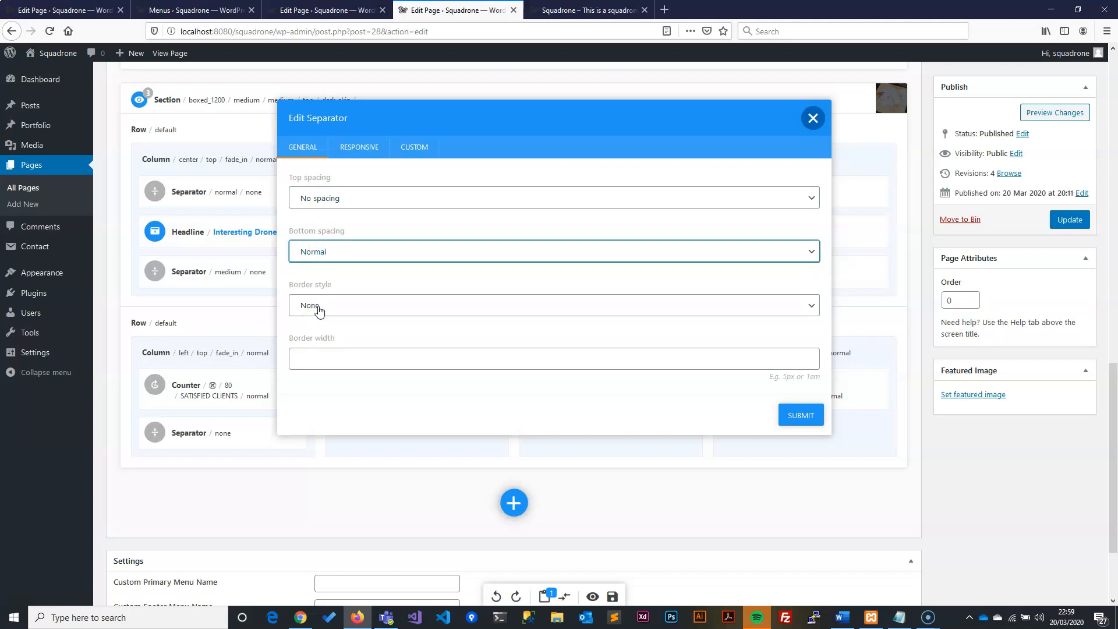
{"action": "left_click", "coordinate": [797, 414]}
Duplicate the first column's separator and place one copy below the counter in each of the other three columns
{"action": "mouse_move", "coordinate": [204, 444]}
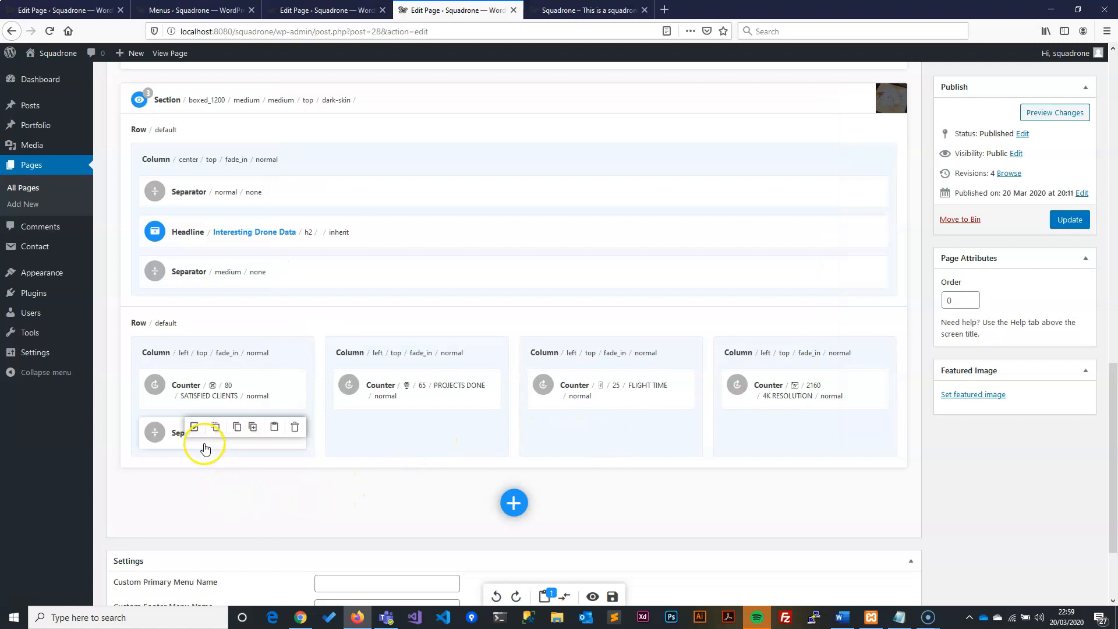
{"action": "left_click", "coordinate": [275, 427]}
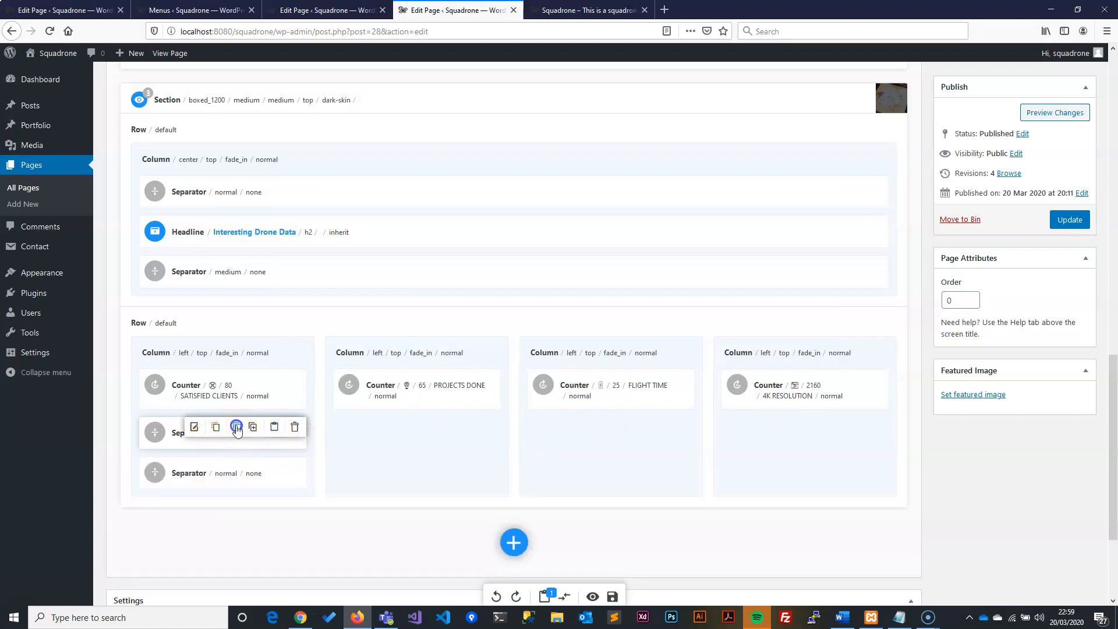
{"action": "left_click", "coordinate": [270, 432]}
{"action": "mouse_move", "coordinate": [399, 395]}
{"action": "left_click_drag", "start_coordinate": [185, 473], "coordinate": [398, 420]}
{"action": "left_click_drag", "start_coordinate": [199, 475], "coordinate": [616, 415]}
{"action": "mouse_move", "coordinate": [640, 433]}
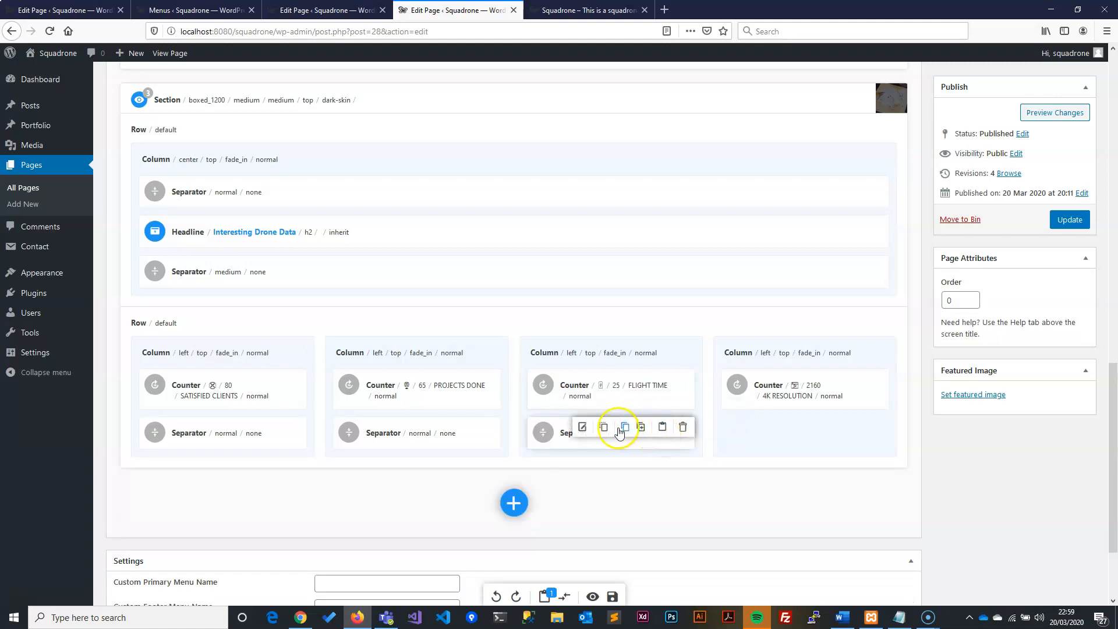
{"action": "left_click", "coordinate": [662, 430]}
{"action": "left_click_drag", "start_coordinate": [570, 466], "coordinate": [775, 421]}
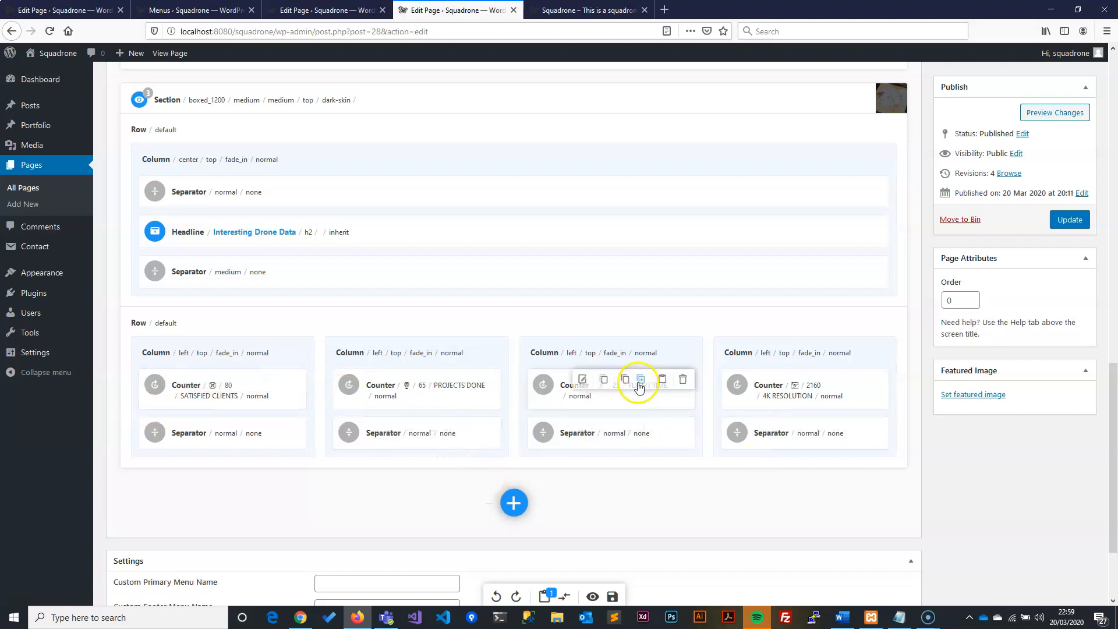
Update the Home page and close the old site preview tab
{"action": "mouse_move", "coordinate": [814, 380]}
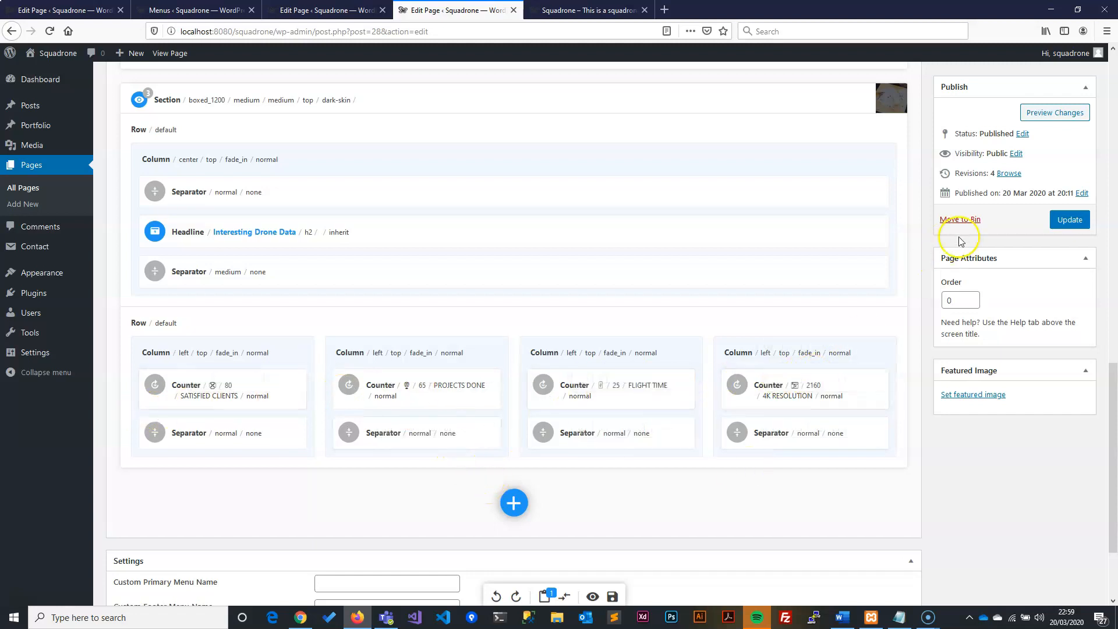
{"action": "left_click", "coordinate": [1070, 220]}
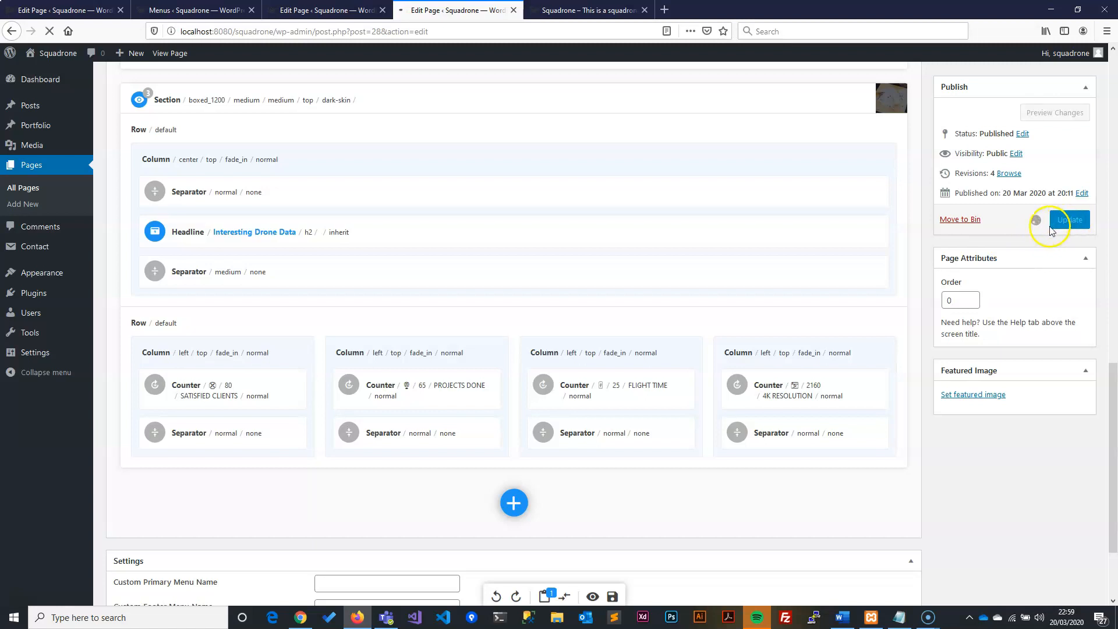
{"action": "left_click", "coordinate": [643, 10]}
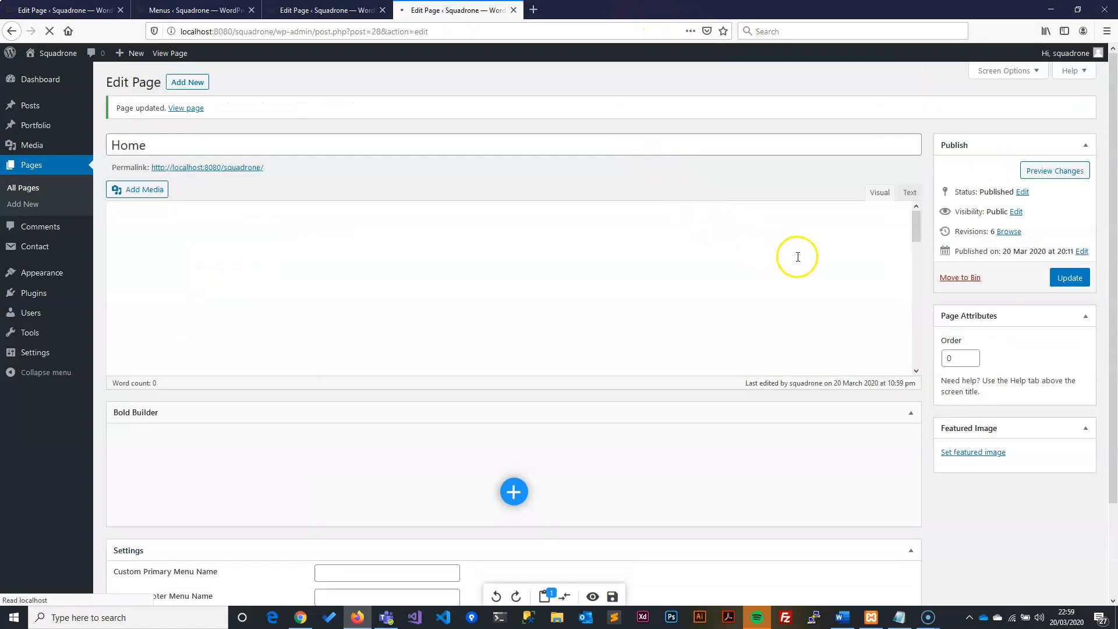
Preview the page changes and examine the Interesting Drone Data section with its four counters
{"action": "left_click", "coordinate": [1050, 171]}
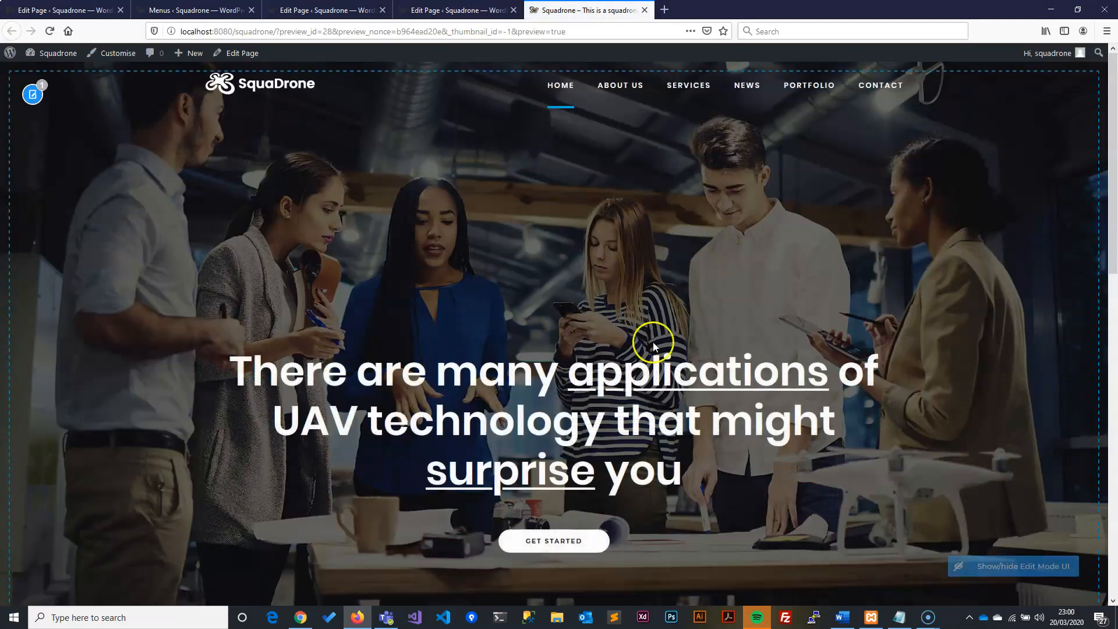
{"action": "scroll", "coordinate": [653, 342], "scroll_direction": "down", "scroll_amount": 7}
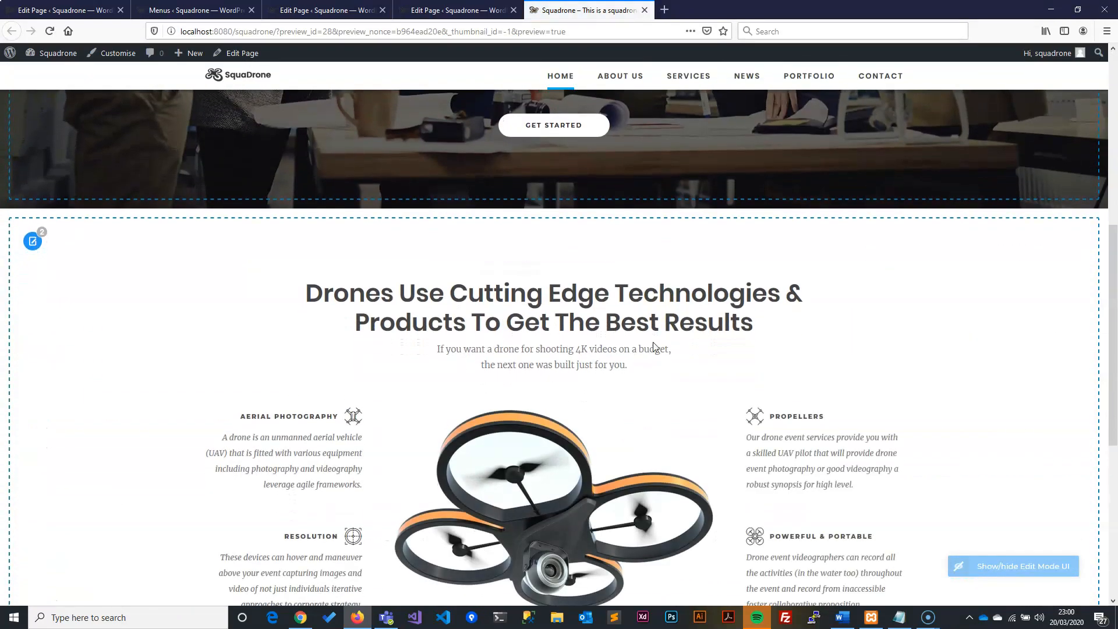
{"action": "scroll", "coordinate": [654, 348], "scroll_direction": "down", "scroll_amount": 2}
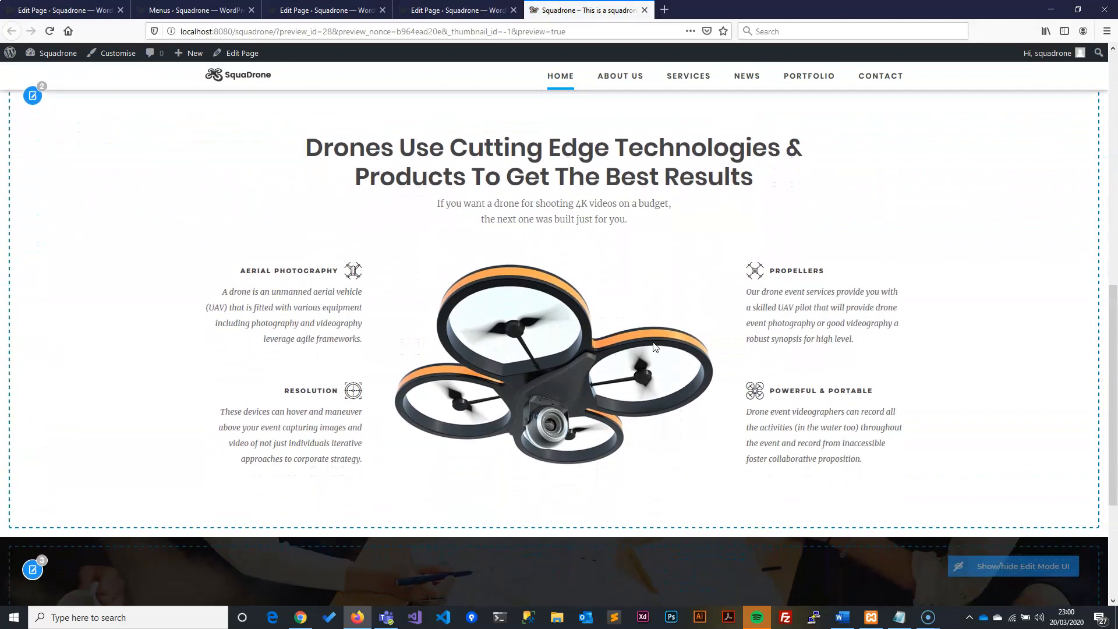
{"action": "scroll", "coordinate": [654, 347], "scroll_direction": "down", "scroll_amount": 2}
{"action": "left_click", "coordinate": [649, 345]}
{"action": "scroll", "coordinate": [649, 348], "scroll_direction": "down", "scroll_amount": 2}
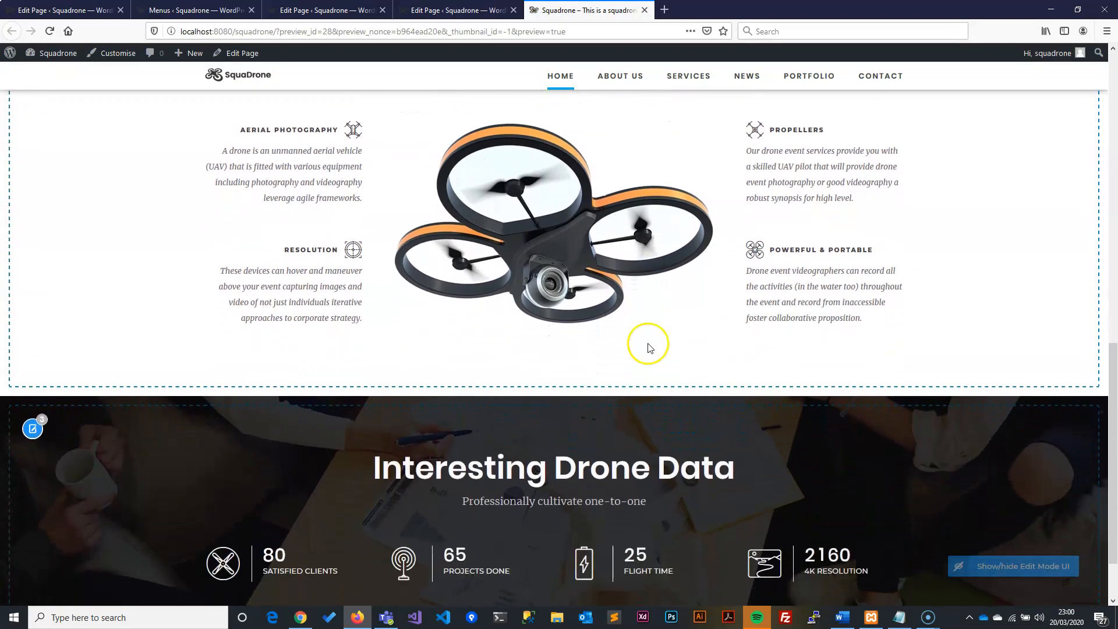